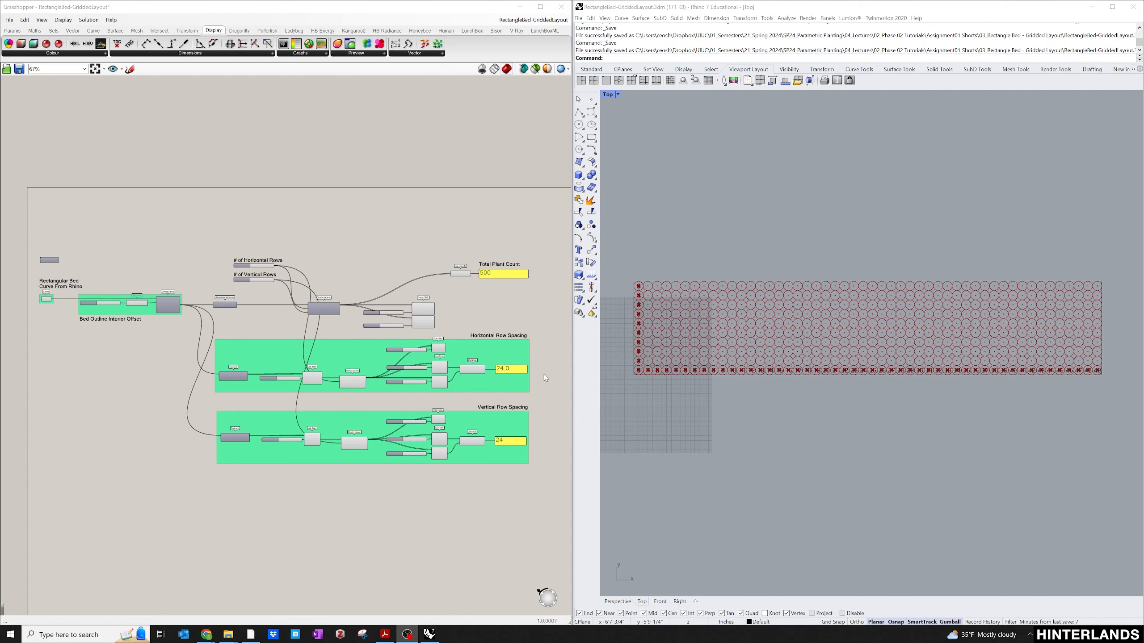
Step: Change the gridded bed layout to 20 horizontal rows and 17 vertical rows
scroll(515, 373, up, 5)
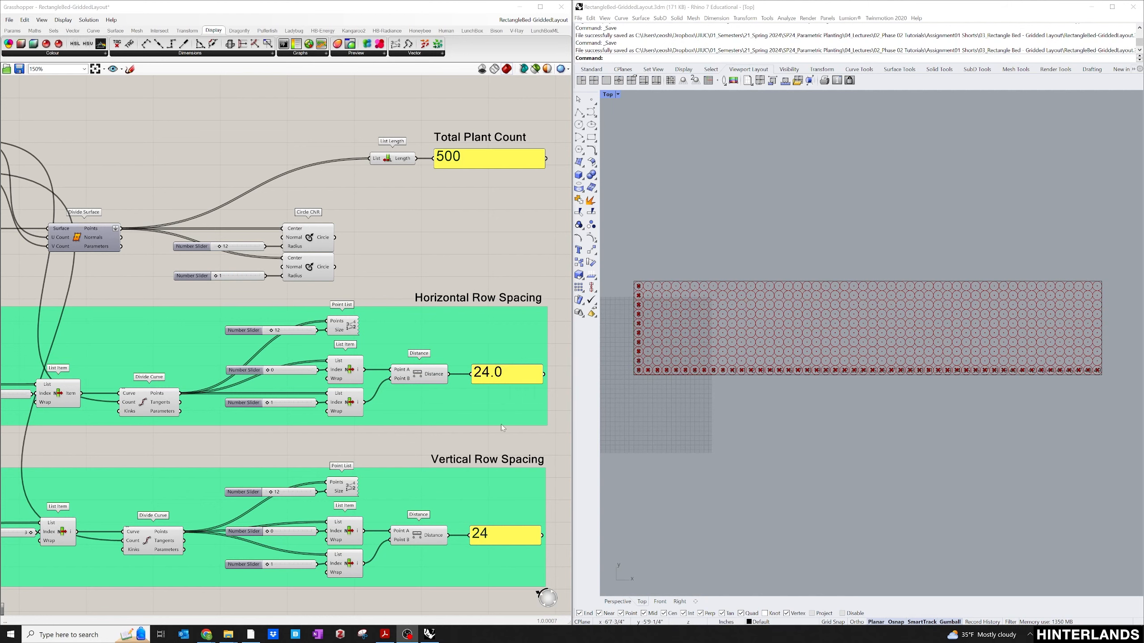
scroll(505, 486, down, 2)
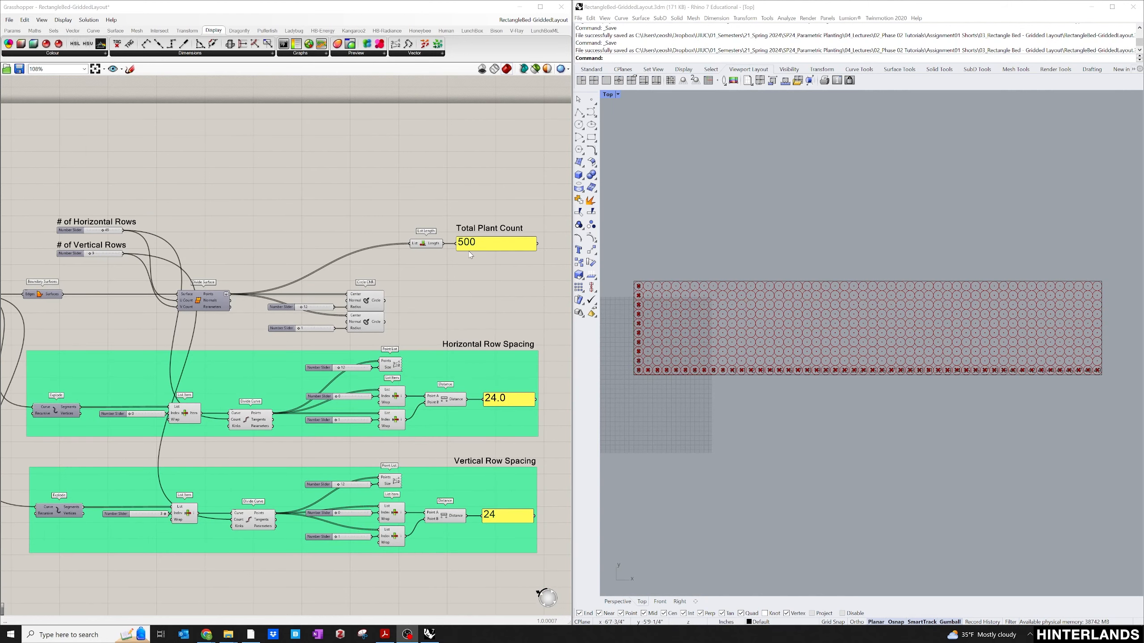
scroll(469, 256, down, 3)
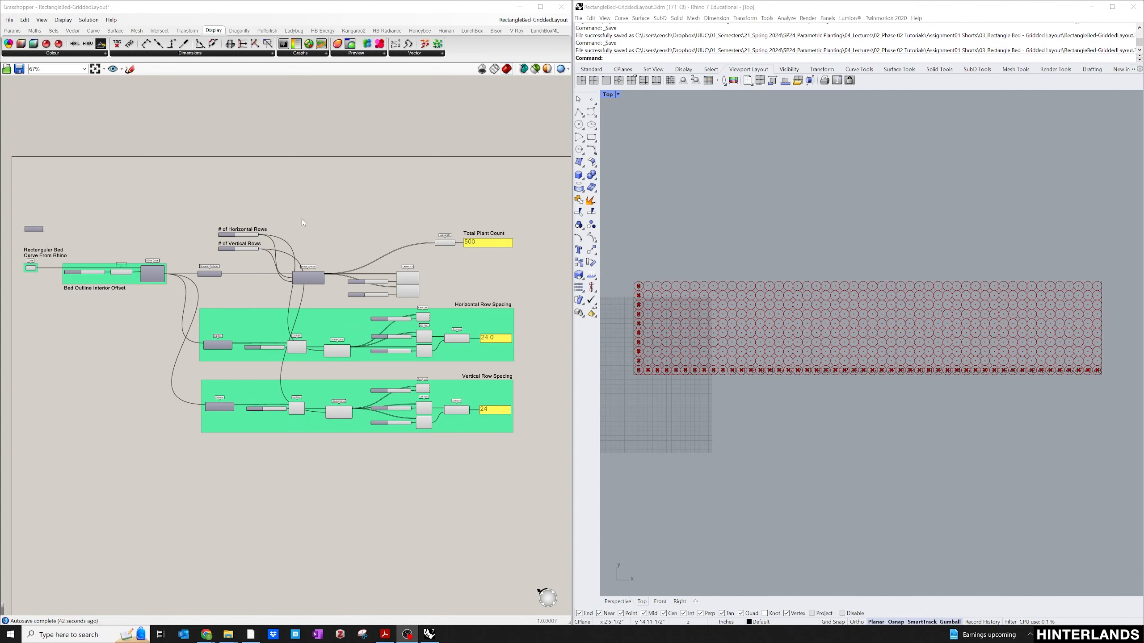
scroll(302, 221, up, 2)
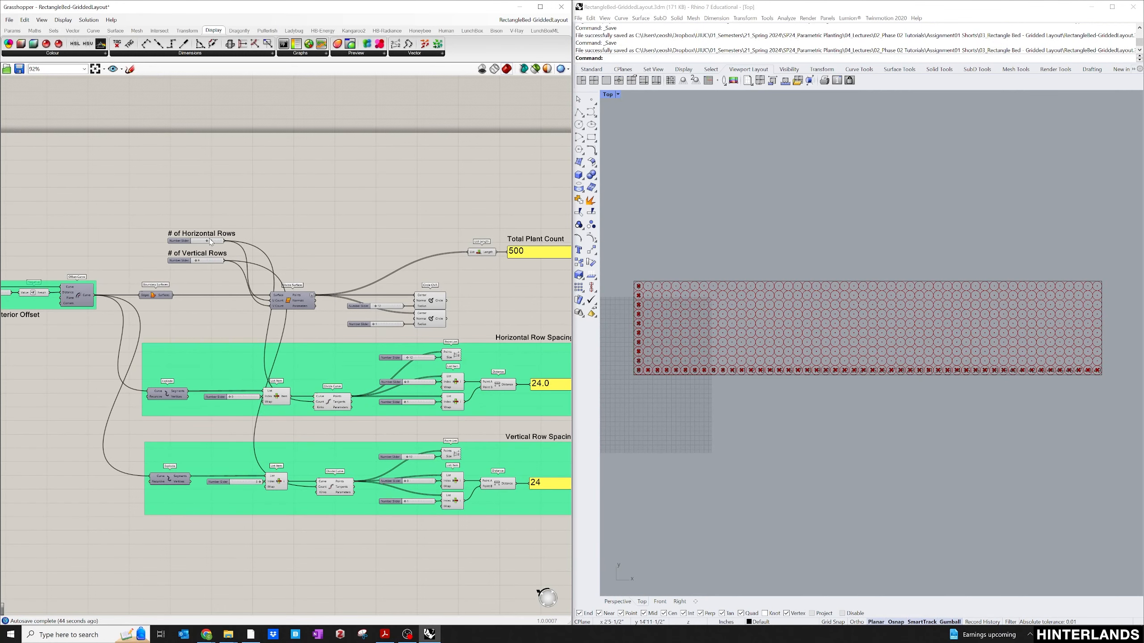
drag(207, 239, 198, 261)
right_drag(363, 212, 328, 210)
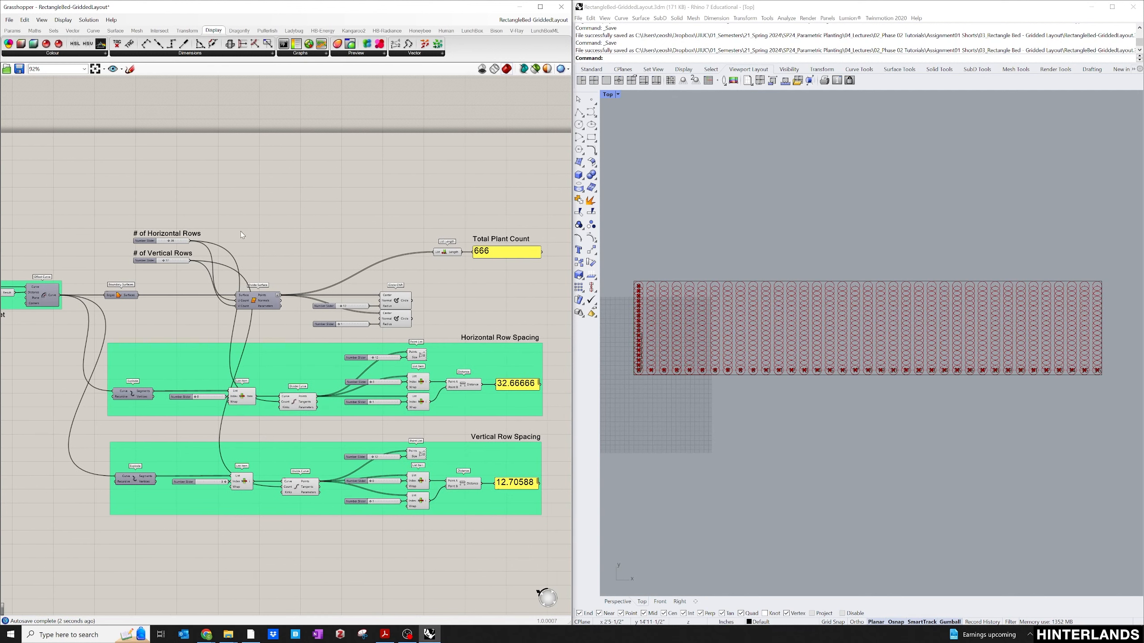
drag(168, 240, 166, 243)
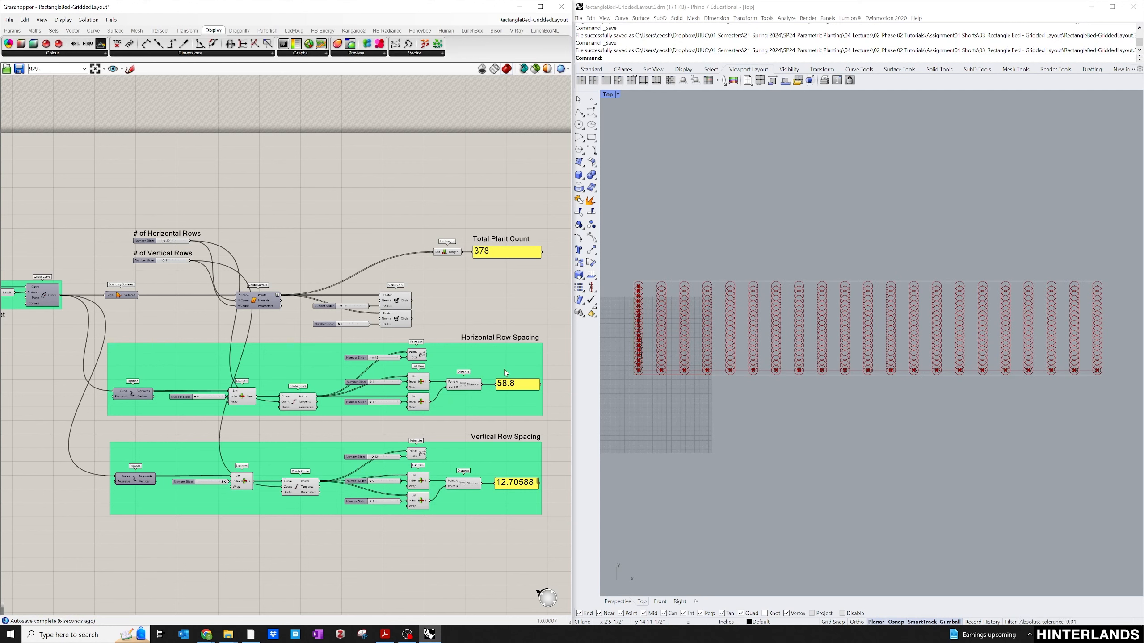
scroll(510, 384, up, 2)
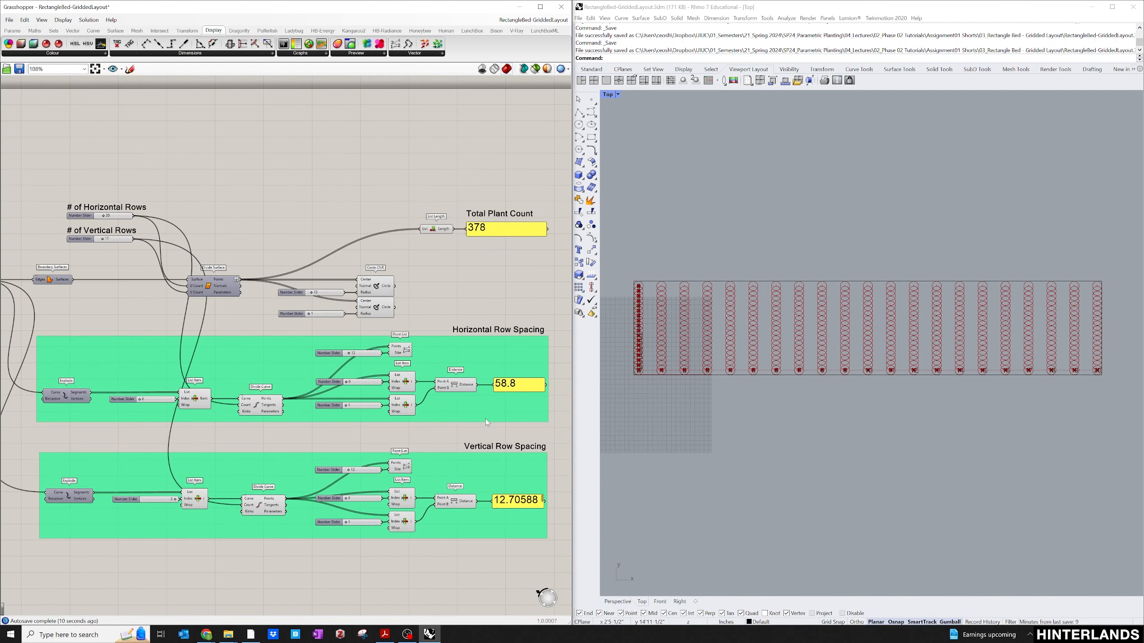
drag(103, 241, 99, 240)
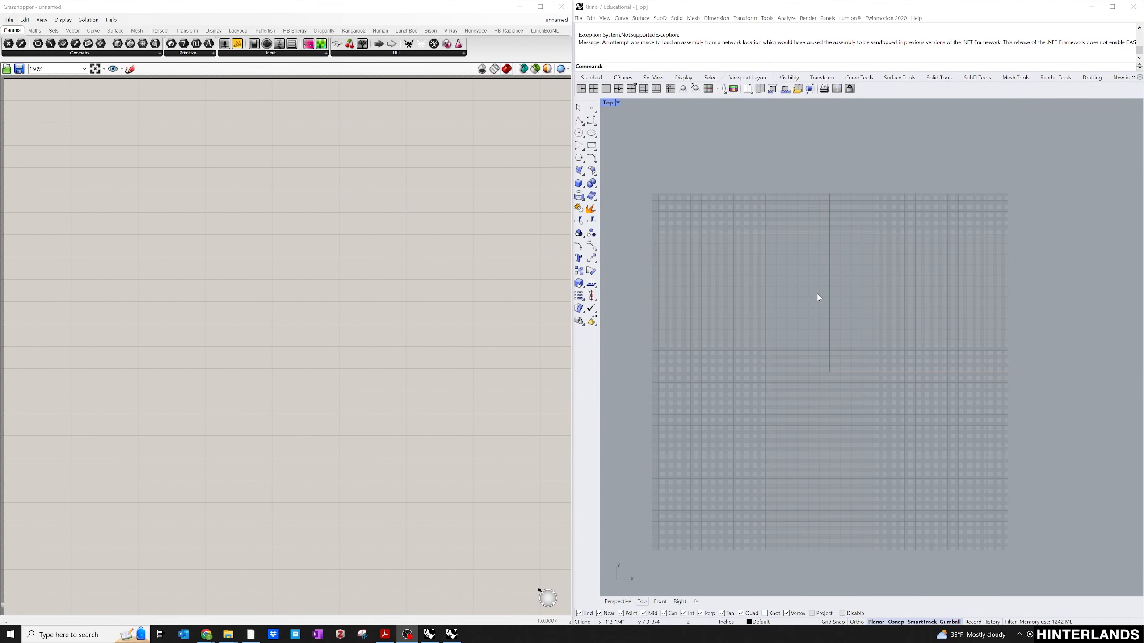
Step: Draw a rectangle in the Top view from the origin 0,0 with a length of 100' and a width of 20'
click(818, 297)
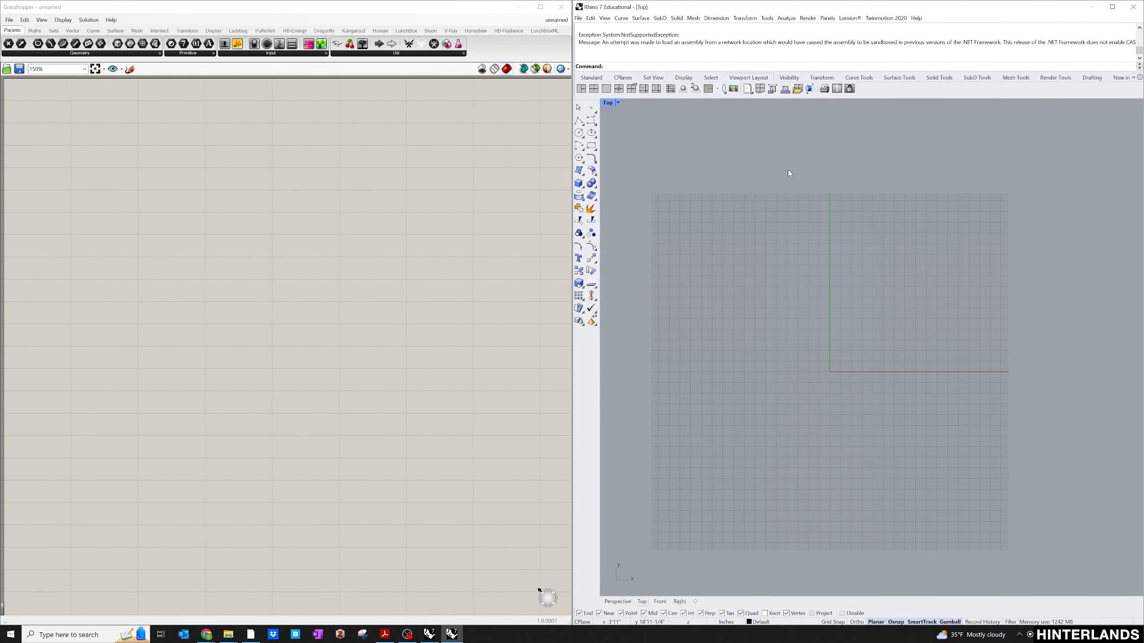
text(rectangle)
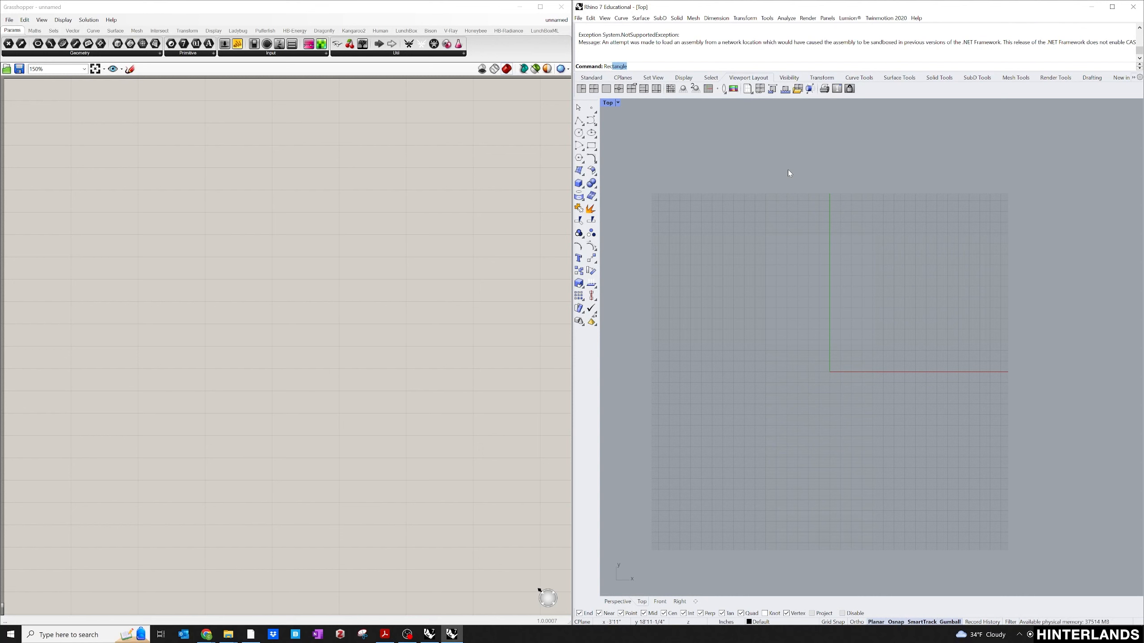
key(Return)
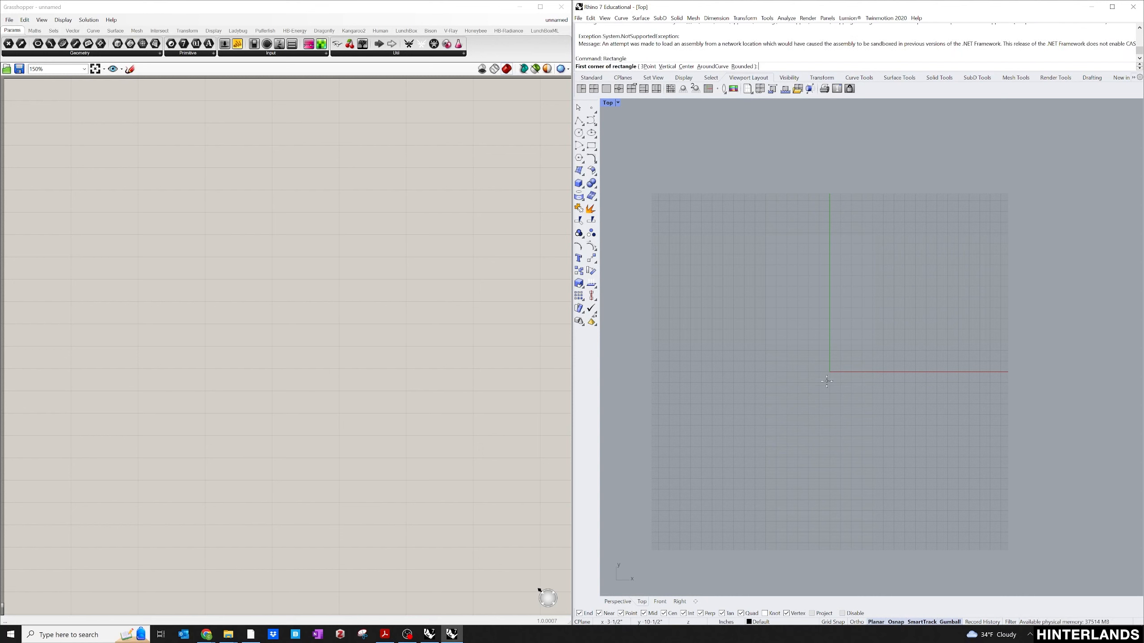
text(0,0)
key(Return)
scroll(824, 351, down, 5)
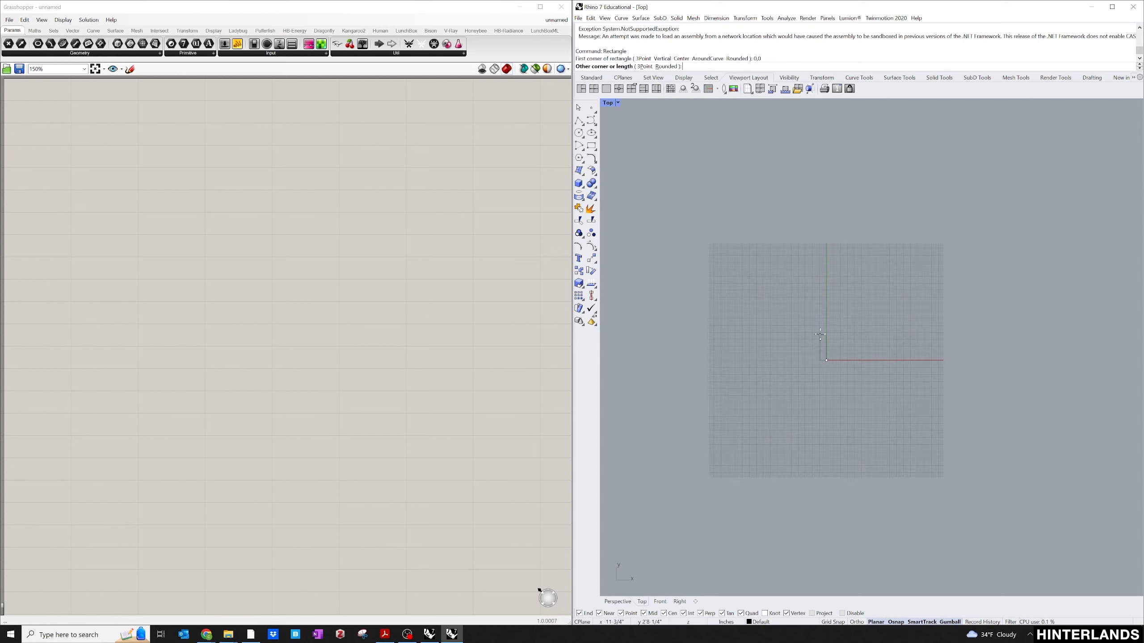
text(100')
key(Return)
scroll(929, 321, down, 5)
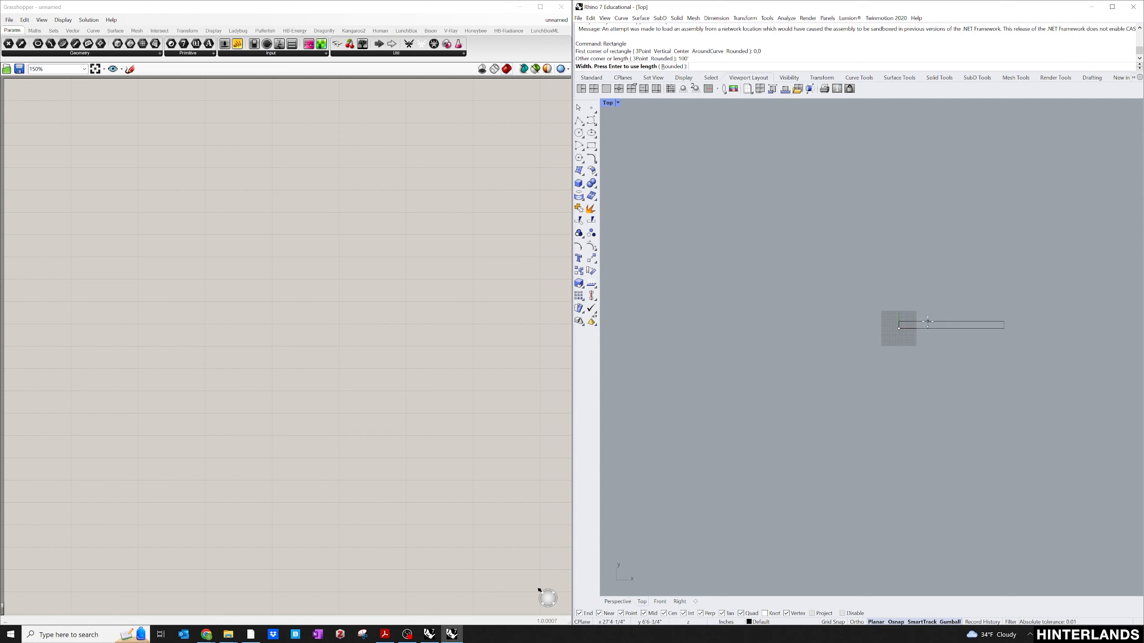
text(20')
key(Return)
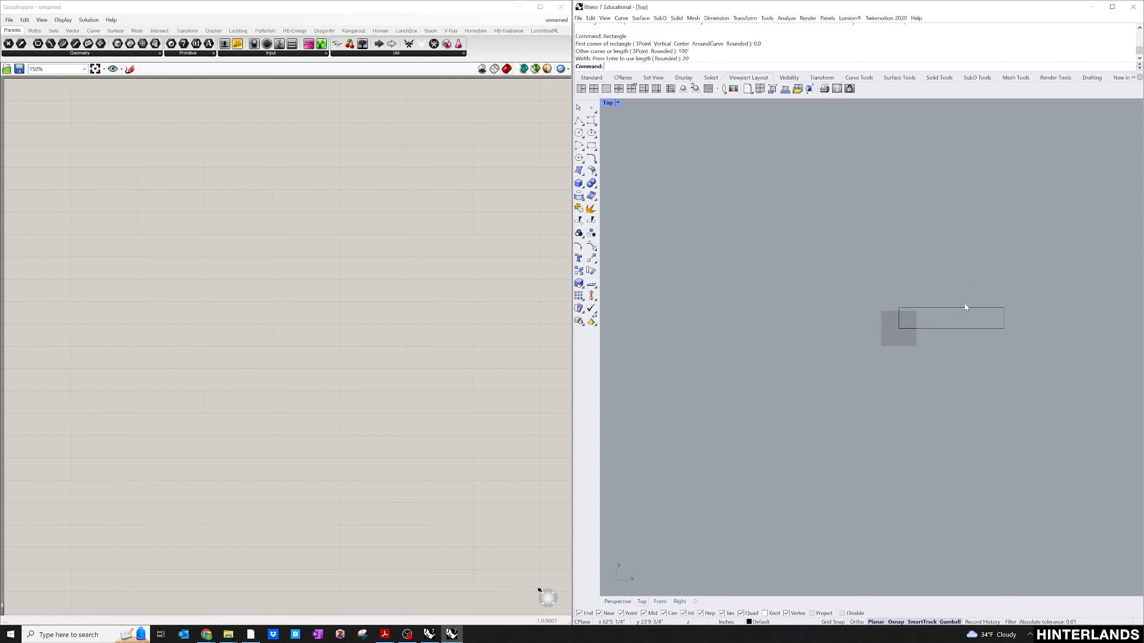
scroll(977, 286, up, 5)
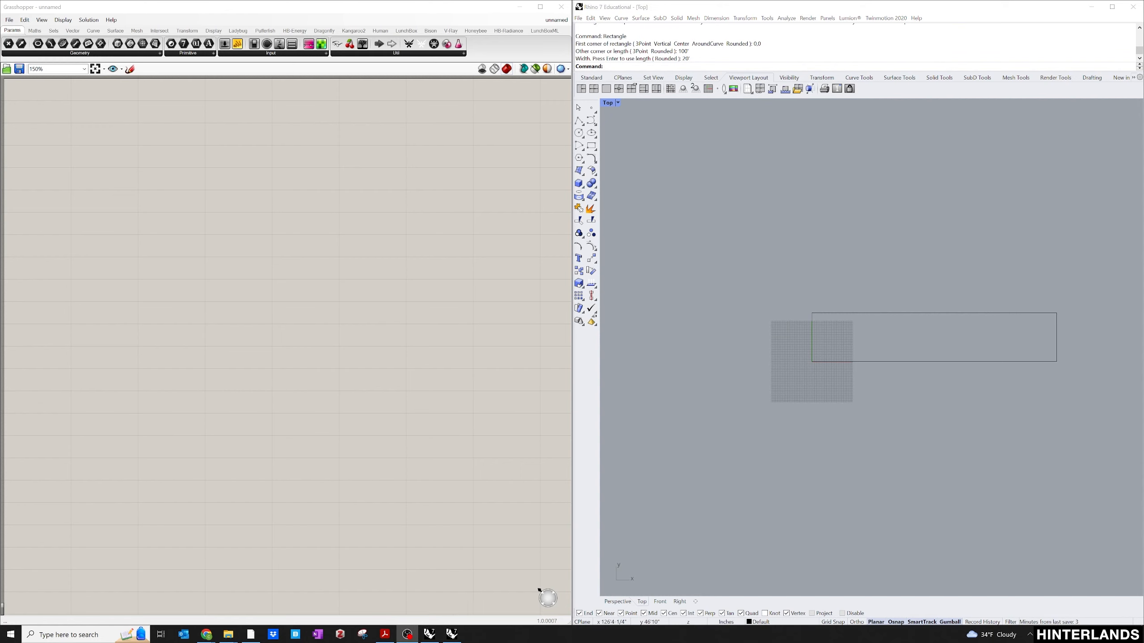
Step: Add a Bifocals component to the empty Grasshopper canvas and place it in the upper-left area
scroll(197, 329, up, 1)
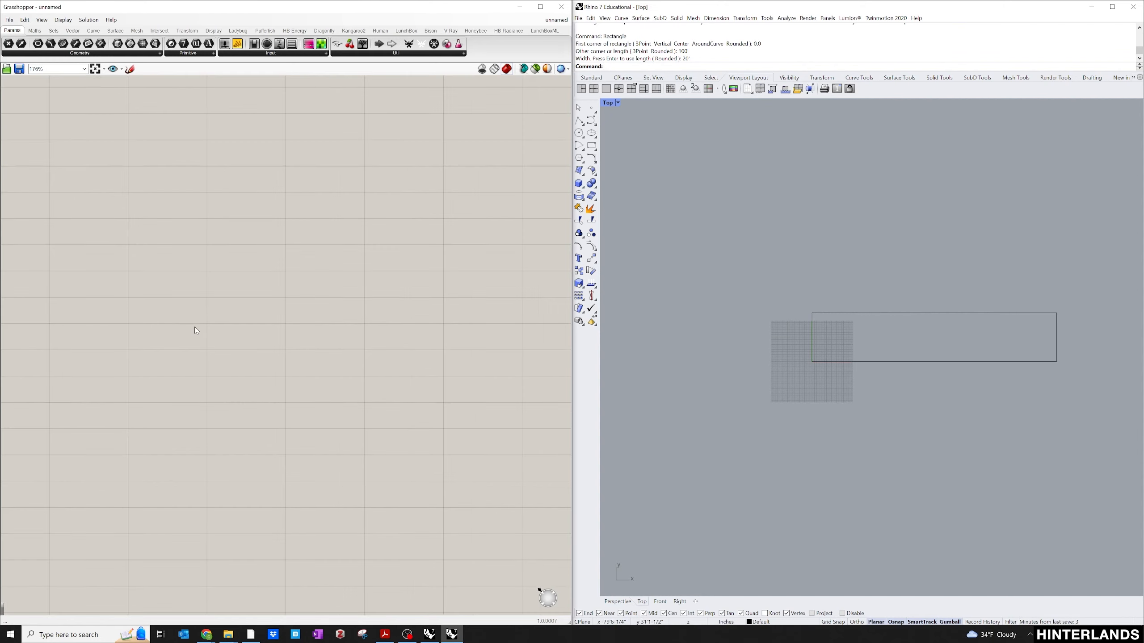
double_click(221, 333)
text(bif)
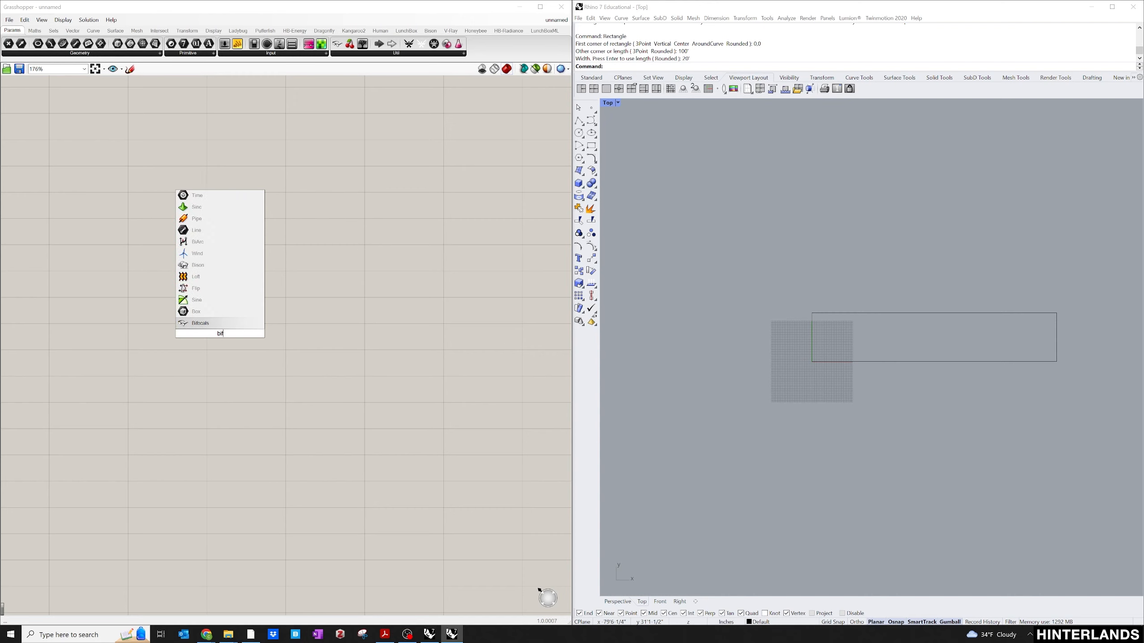
key(Return)
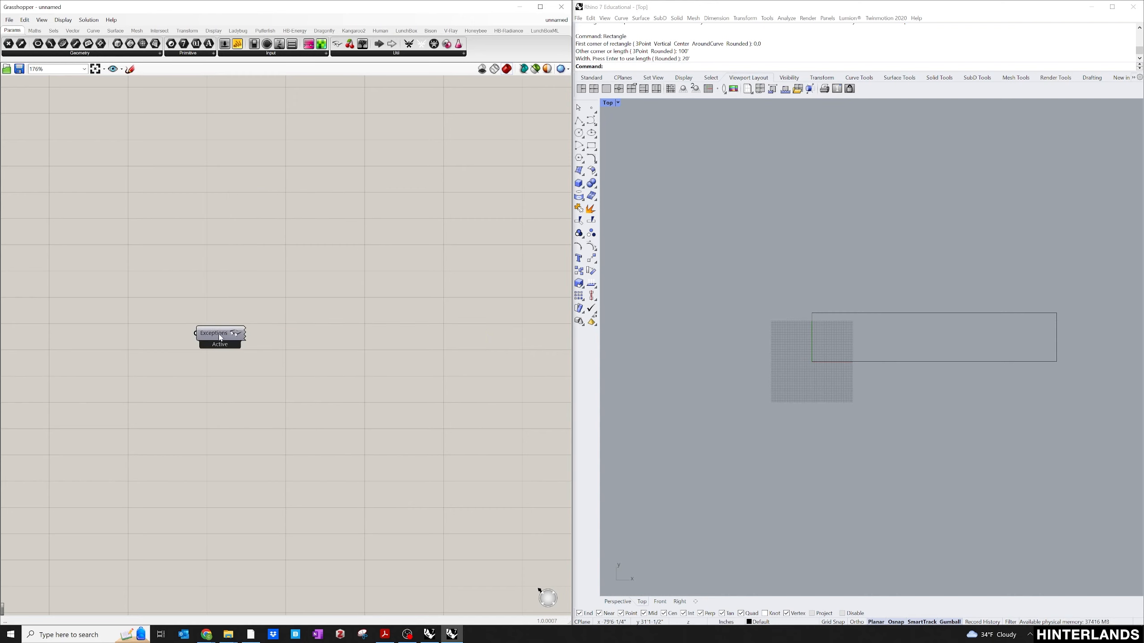
drag(219, 338, 177, 251)
Step: Add a Curve parameter and place it directly below the Bifocals component
double_click(295, 345)
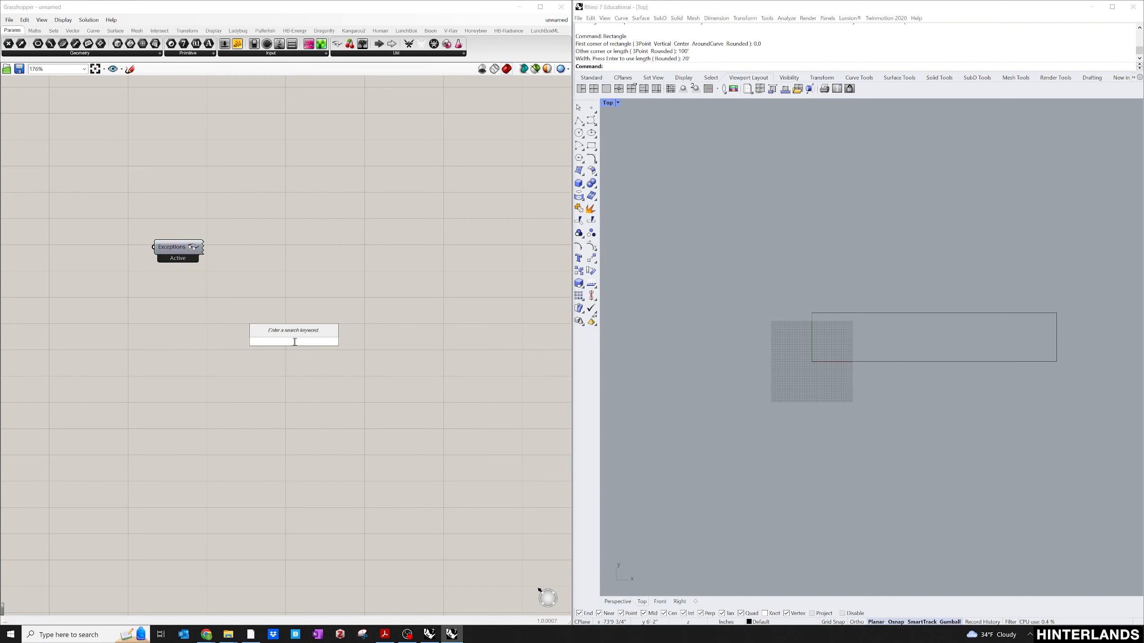
text(curve)
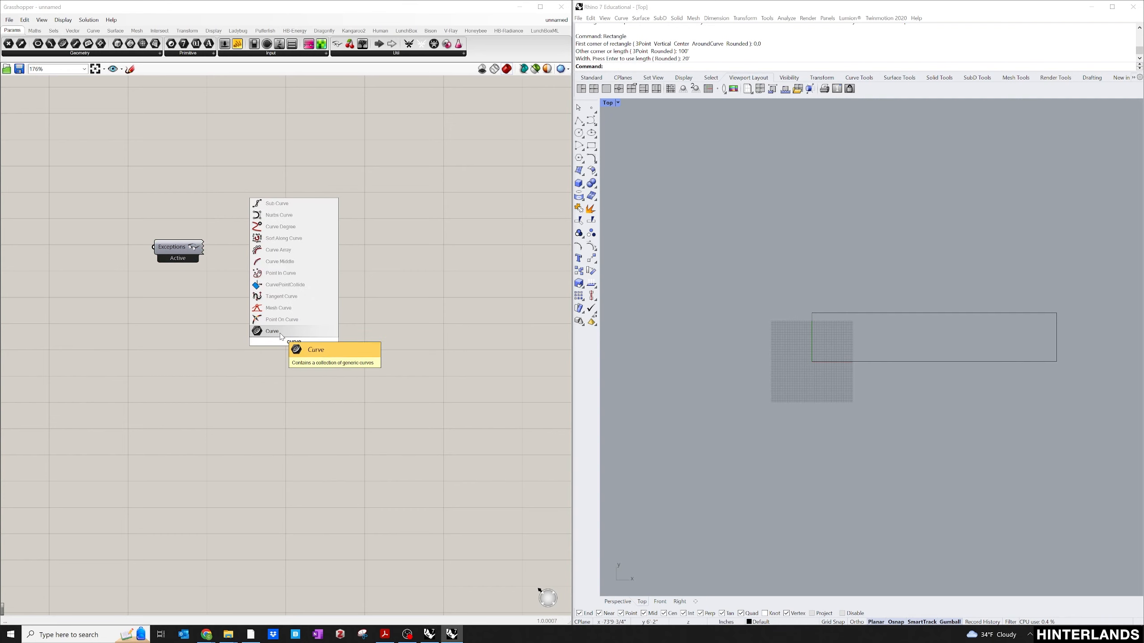
key(Return)
drag(294, 339, 179, 304)
Step: Reference the 100' by 20' rectangle from Rhino as the single curve of the Curve parameter
right_click(179, 304)
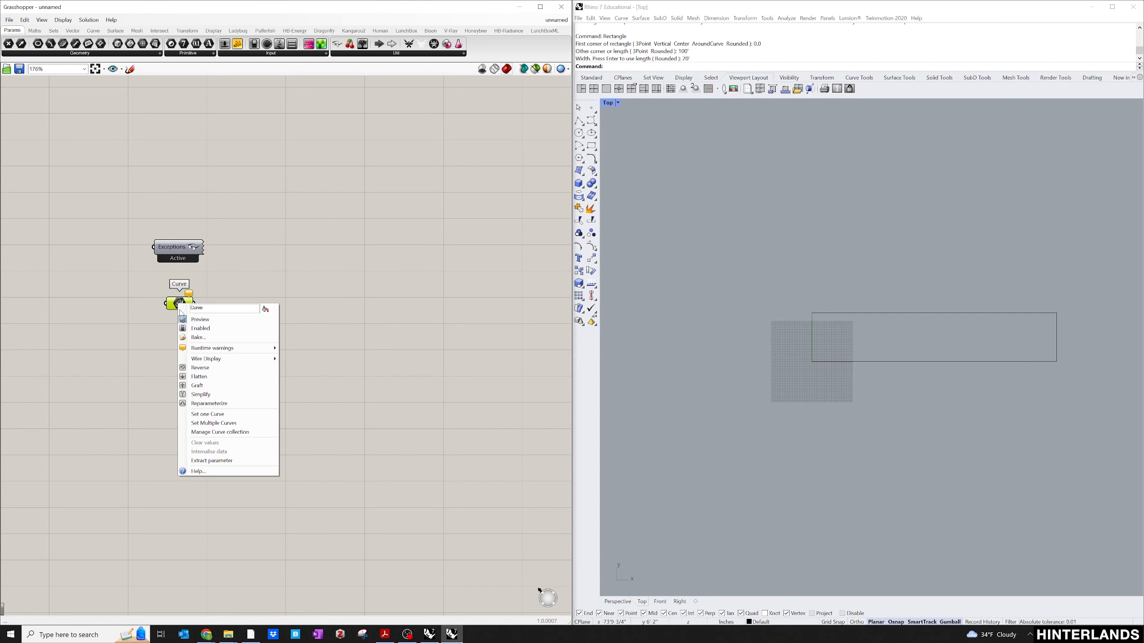
click(198, 411)
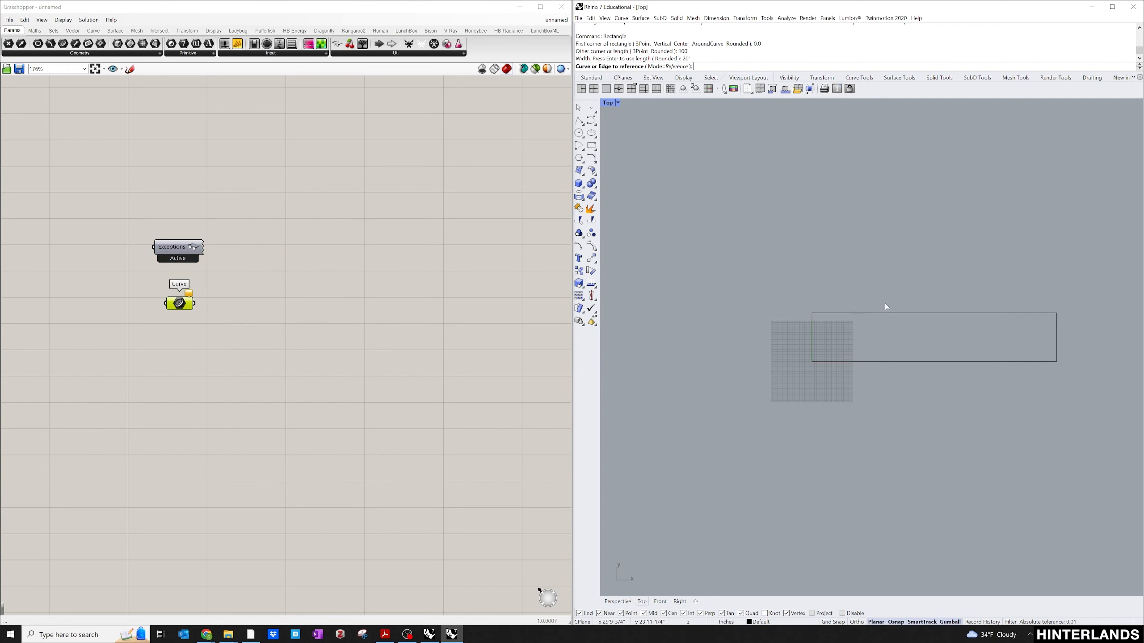
click(909, 314)
scroll(970, 322, up, 2)
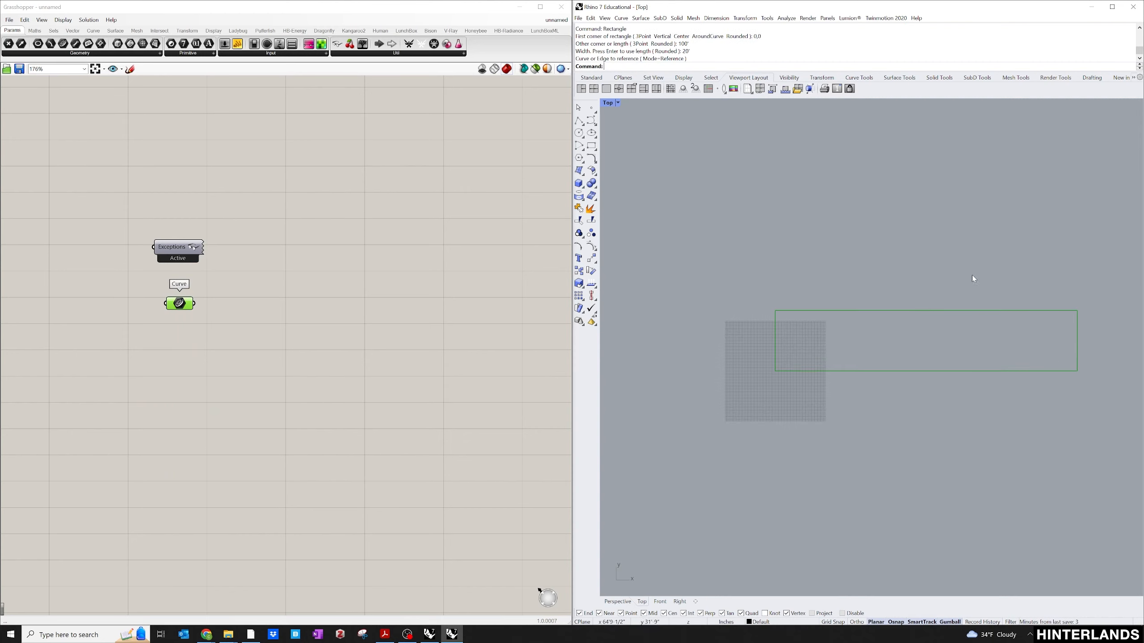
click(269, 354)
scroll(942, 327, up, 1)
right_drag(941, 327, 911, 313)
scroll(911, 313, up, 1)
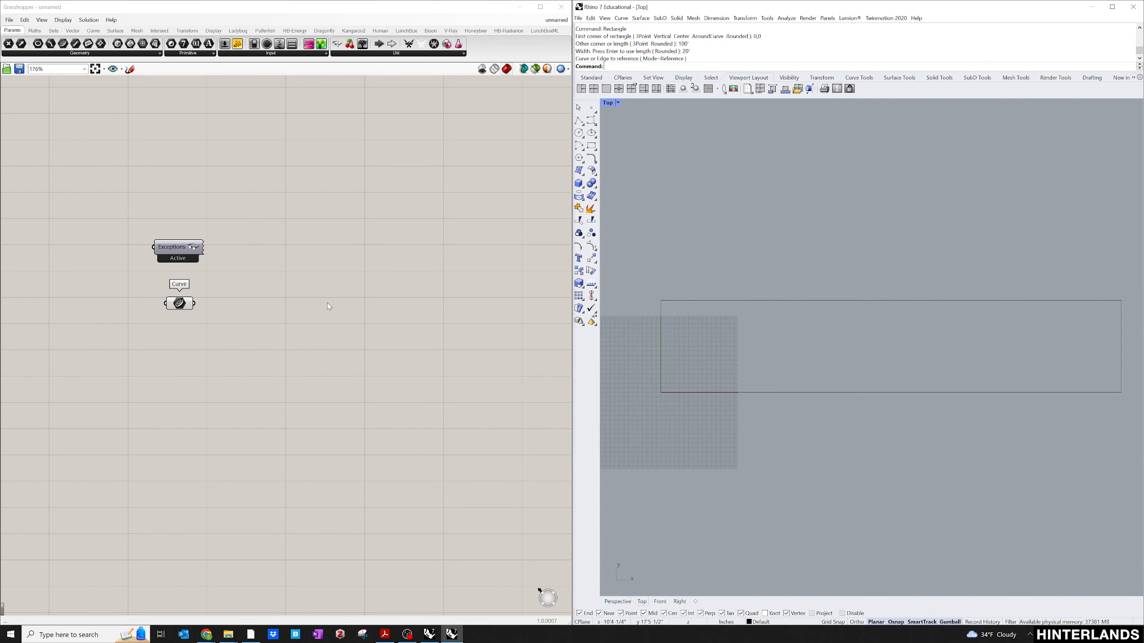
Step: Add an Offset Curve component and place it to the right of the Curve parameter
double_click(297, 316)
text(o)
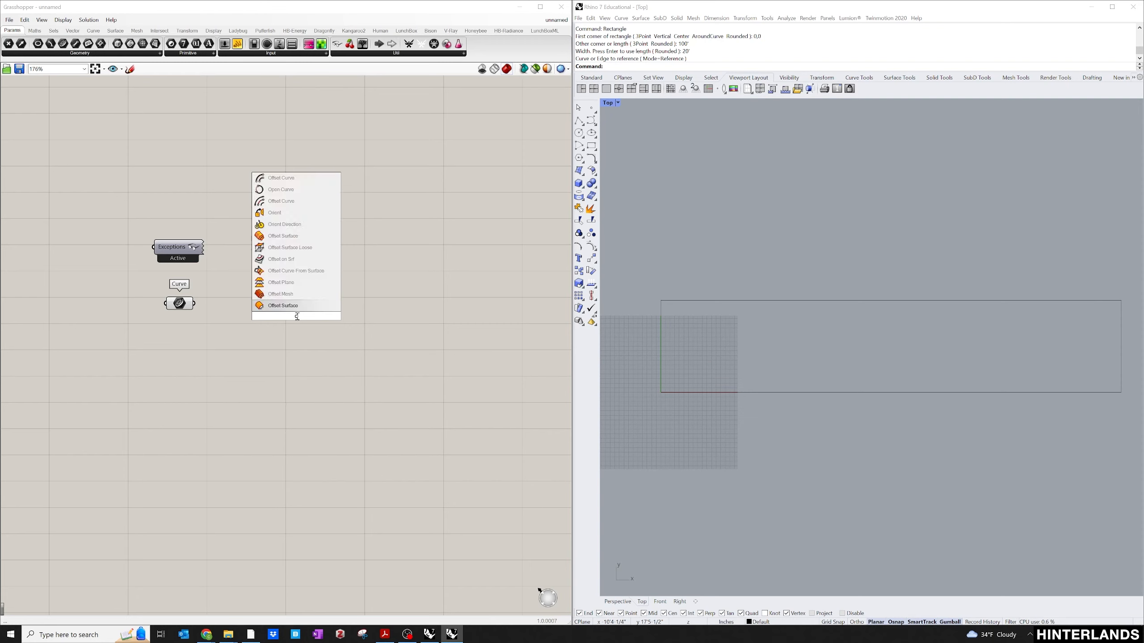
text(ffs)
click(281, 259)
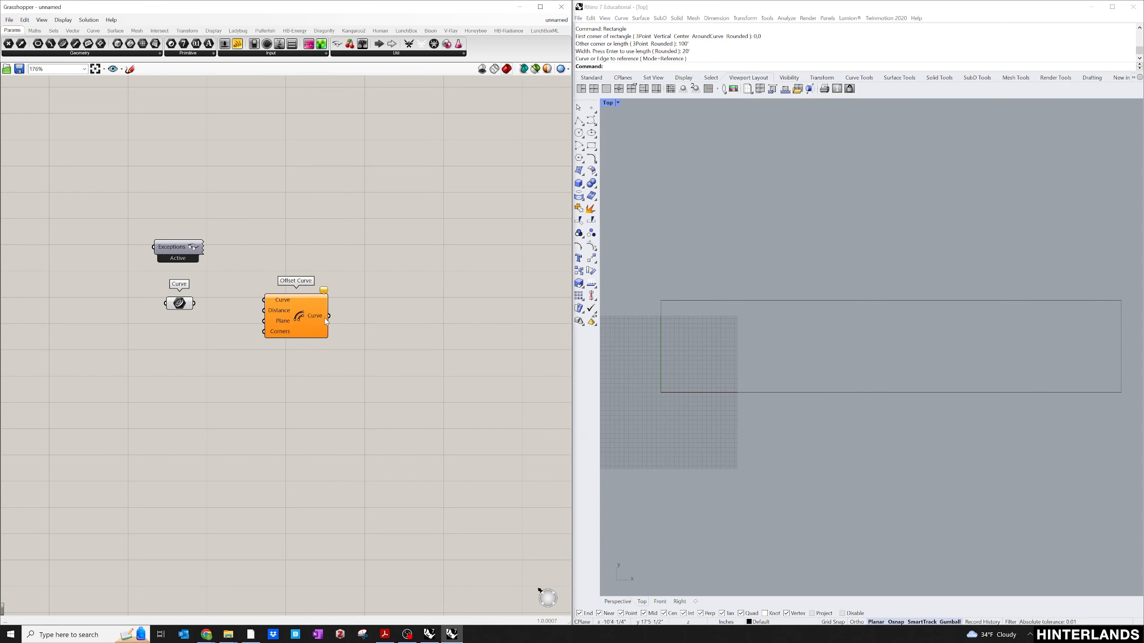
drag(297, 315, 364, 320)
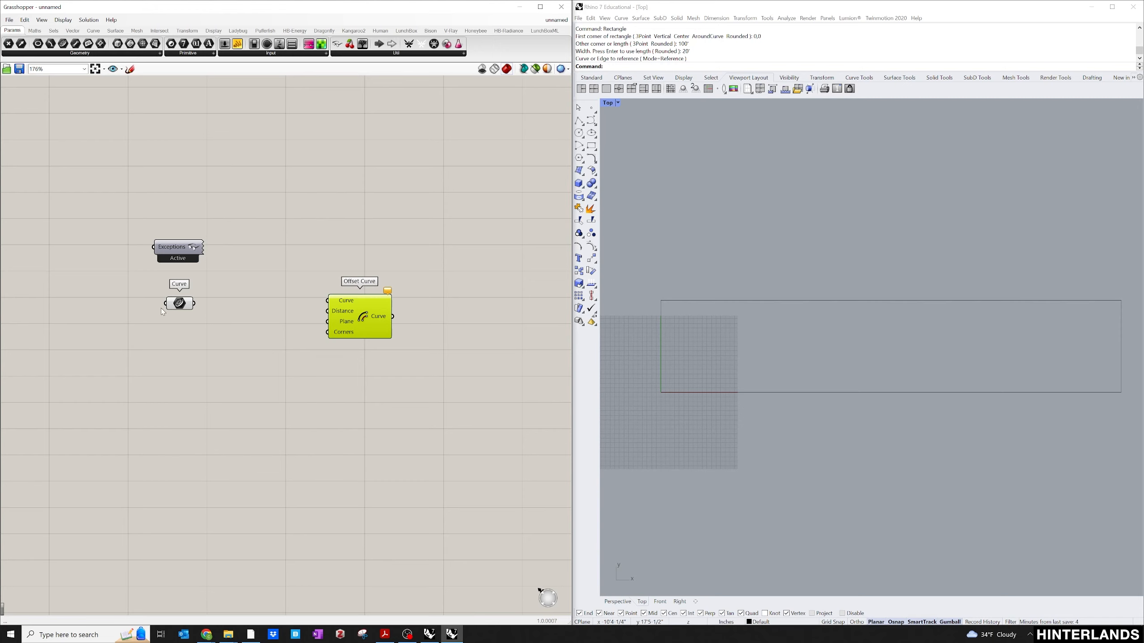
Step: Connect the Curve parameter to the Offset Curve's Curve input and align the component so the wire runs straight
drag(196, 306, 327, 301)
drag(378, 329, 417, 335)
scroll(833, 320, up, 3)
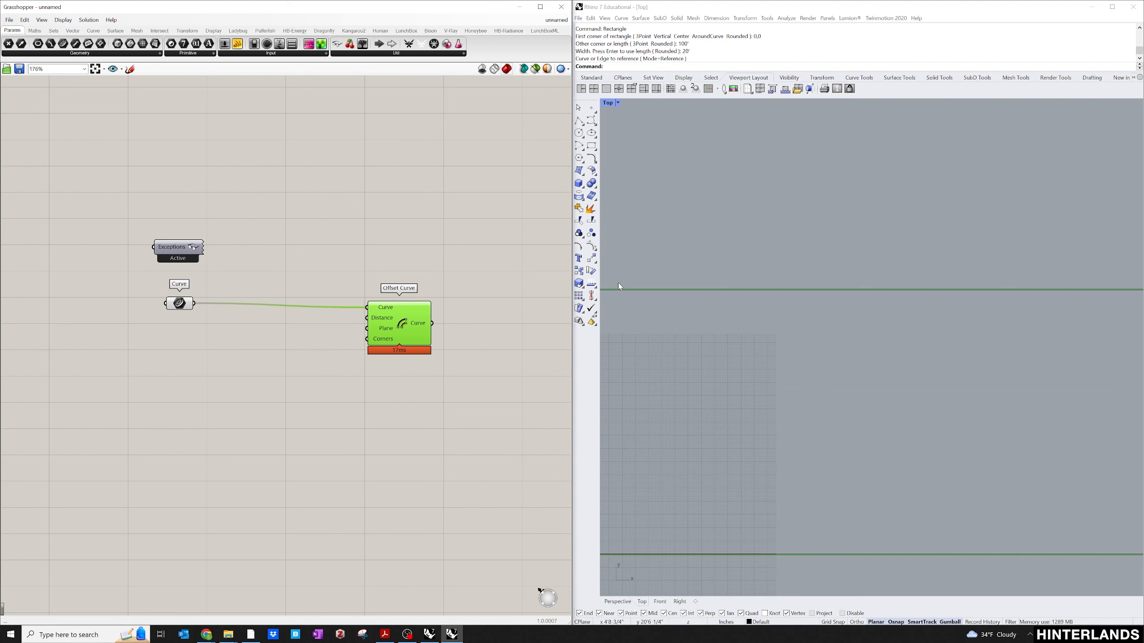
right_drag(618, 282, 713, 283)
scroll(708, 305, up, 2)
drag(428, 339, 428, 335)
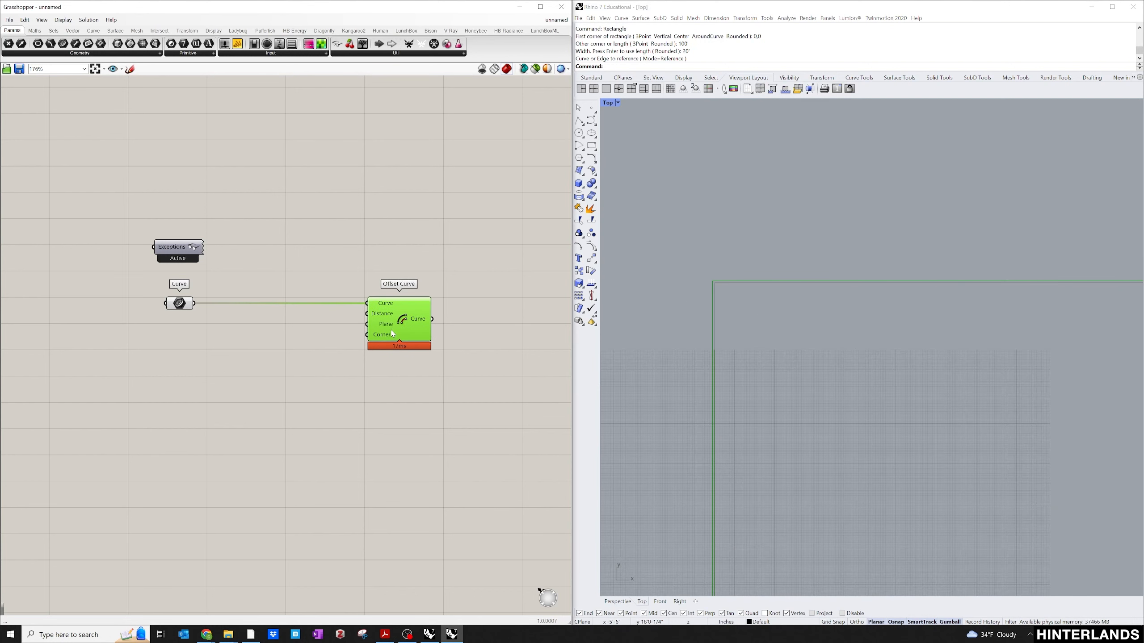
Step: Add an integer number slider ranging from 0 to 120 with a value of 12 below the Curve parameter
double_click(249, 370)
text(0)
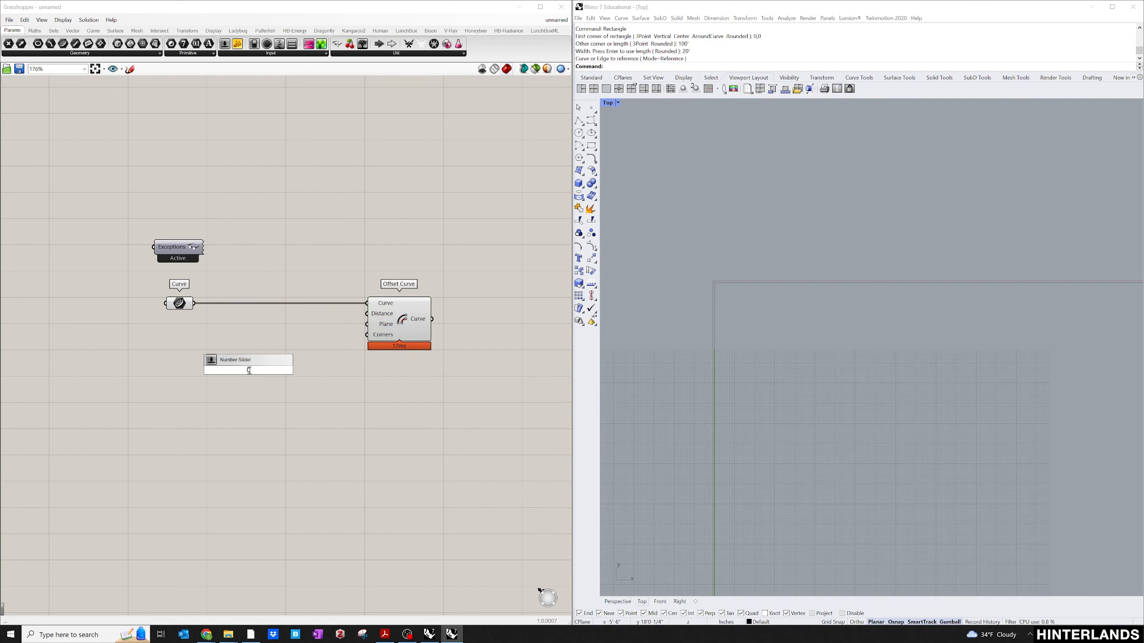
text(<12<100)
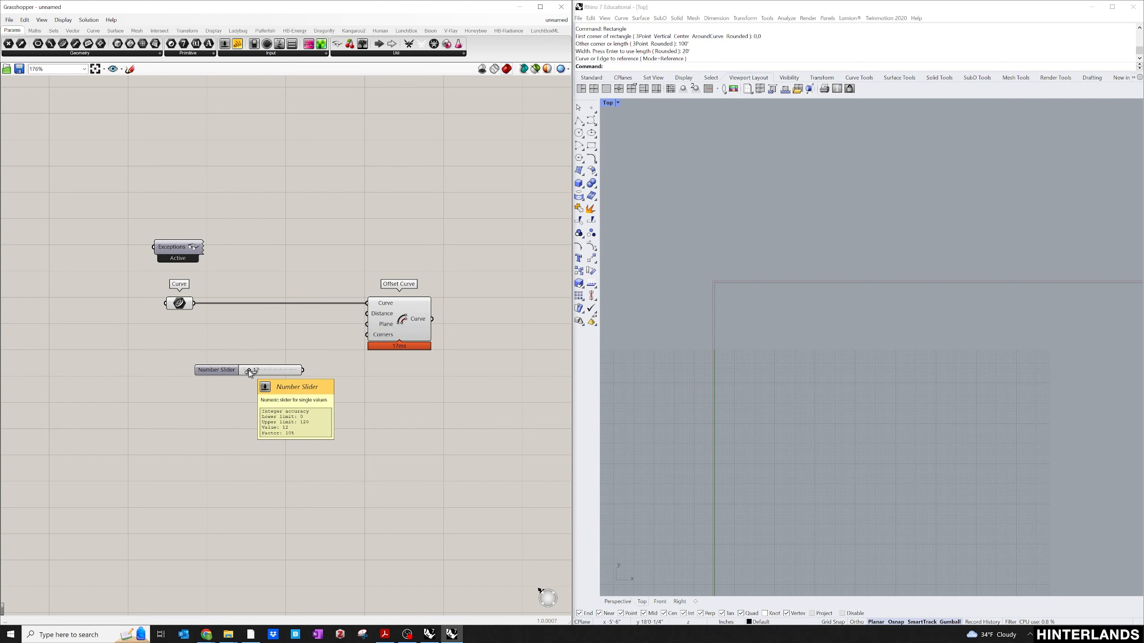
key(Return)
Step: Add a Negative component and wire the number slider through it into the Offset Curve's Distance input
double_click(320, 358)
text(nega)
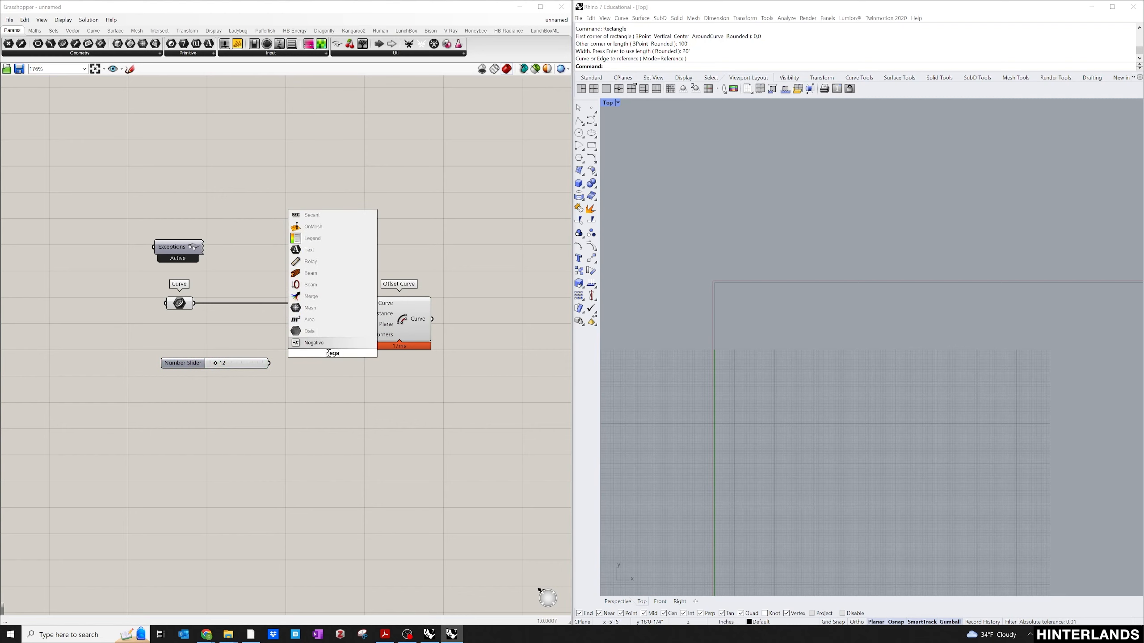
key(Return)
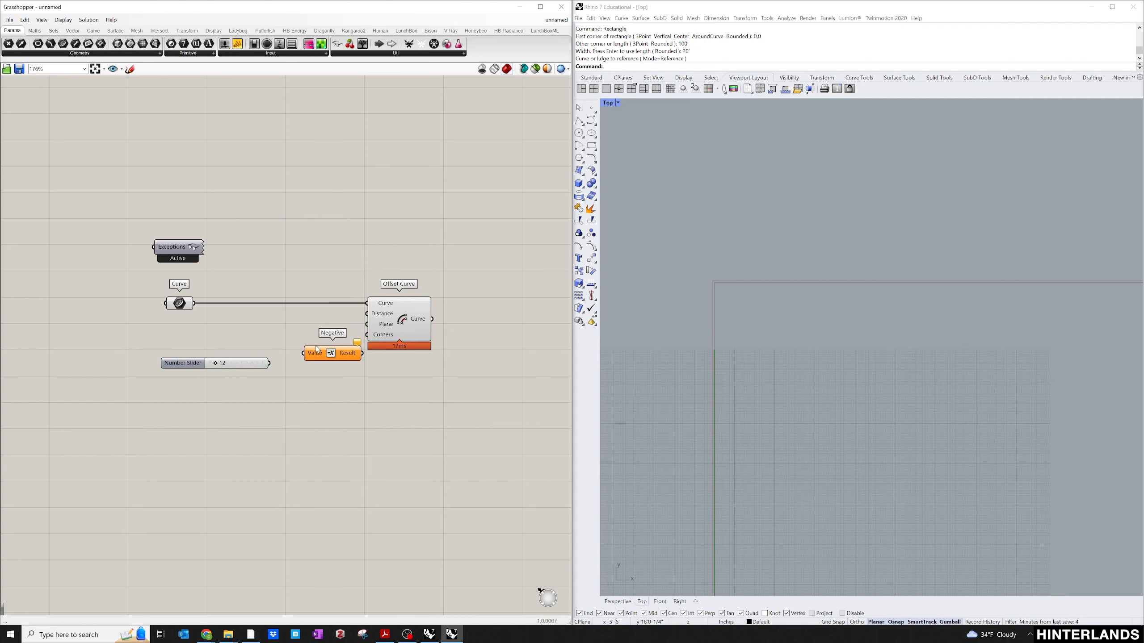
drag(329, 354, 367, 314)
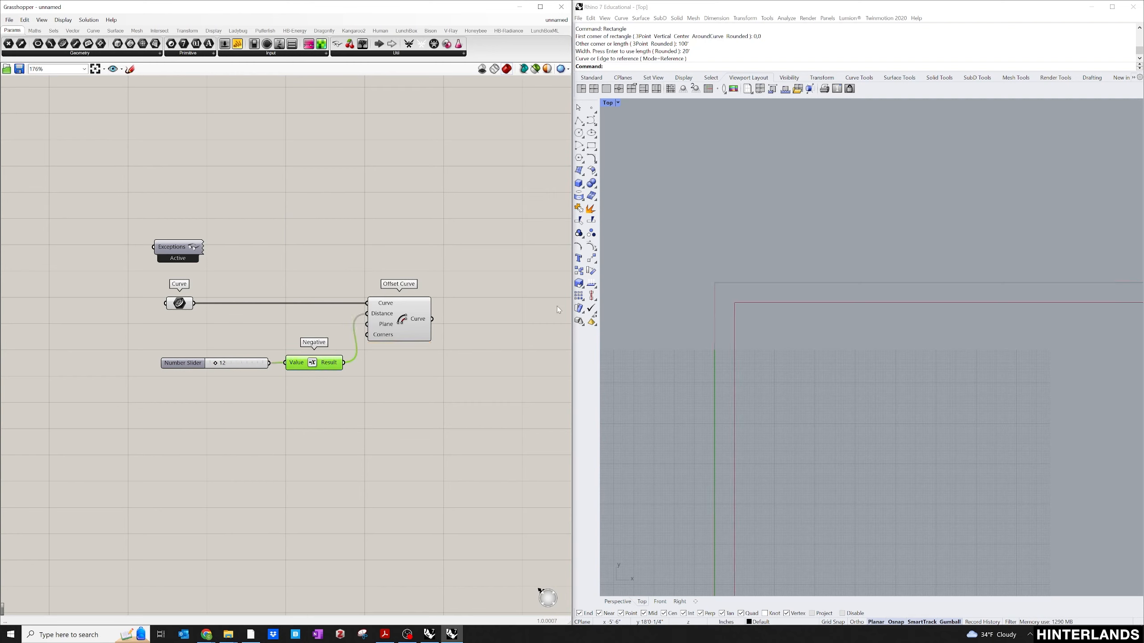
click(191, 363)
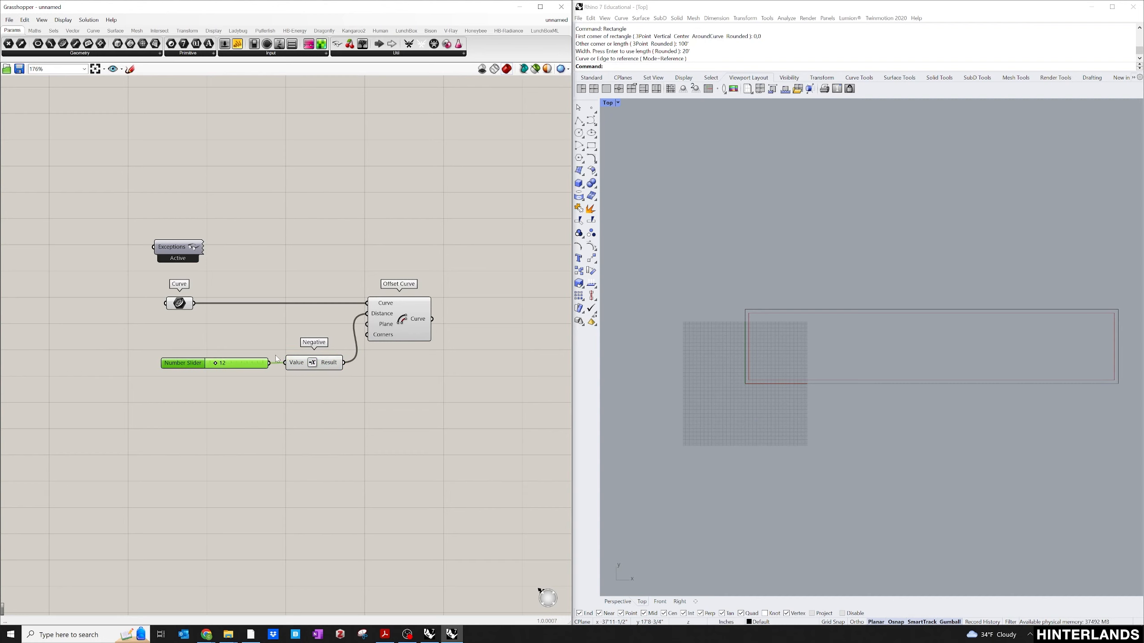
Step: Move the Offset Curve component farther from its inputs and align the number slider and Negative component with its Distance input
shift+click(305, 359)
drag(305, 360, 308, 326)
click(404, 323)
drag(404, 323, 462, 323)
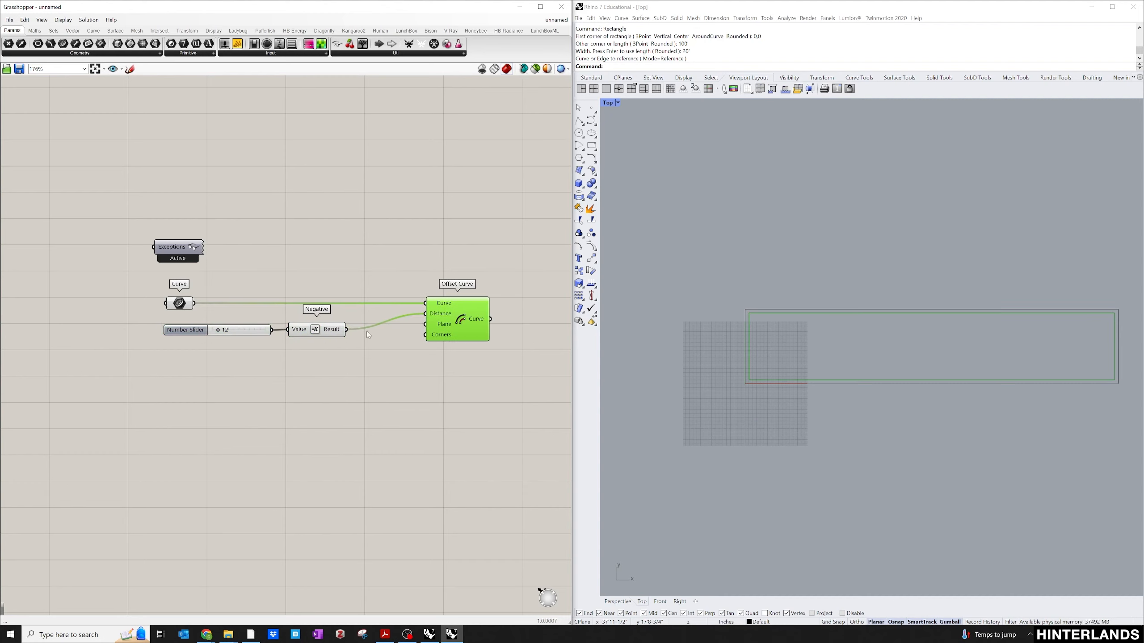
click(317, 329)
shift+click(186, 333)
drag(186, 332, 249, 317)
click(275, 429)
Step: Add a Boundary Surfaces component and connect the Offset Curve's Curve output to its Edges input
scroll(437, 315, down, 3)
scroll(789, 309, down, 8)
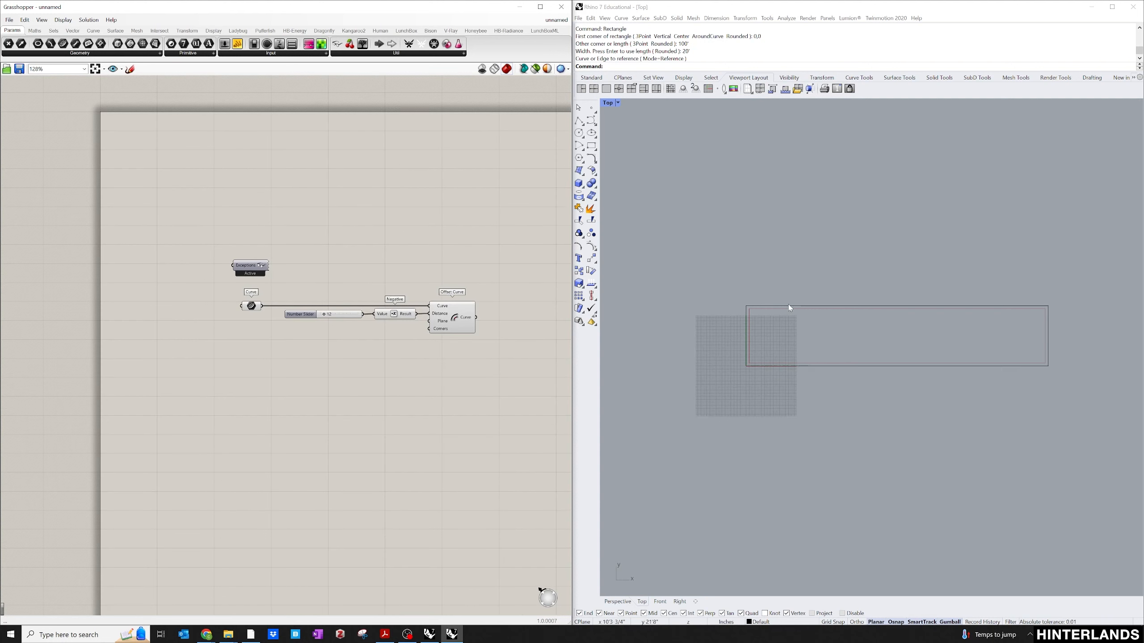
right_drag(463, 260, 345, 260)
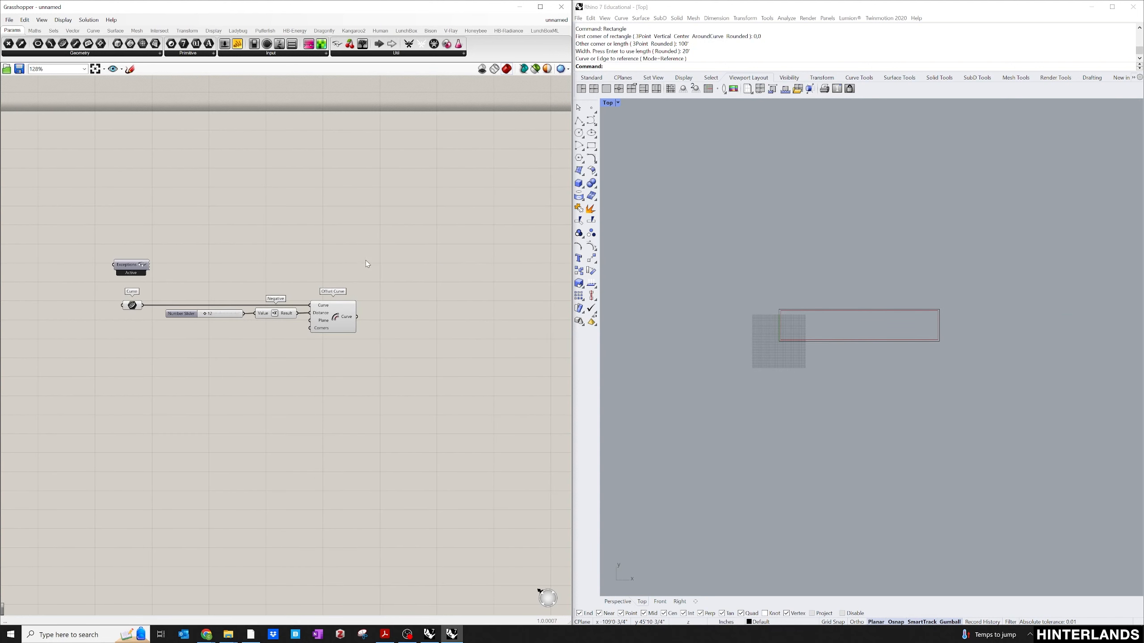
scroll(859, 302, up, 4)
right_drag(861, 306, 818, 307)
scroll(818, 308, up, 2)
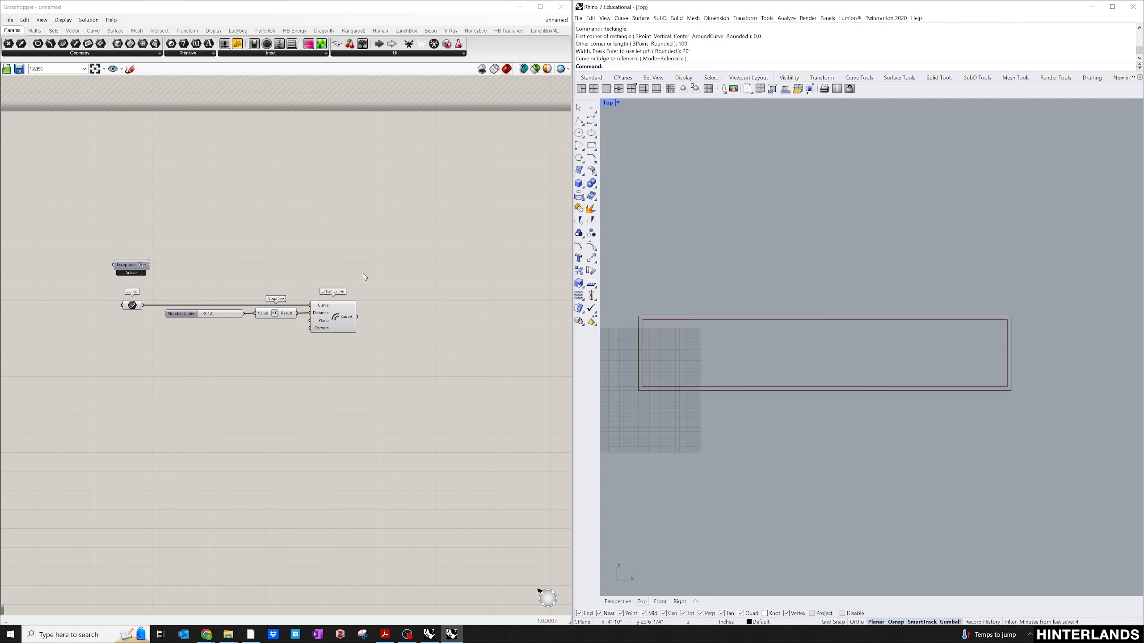
double_click(430, 317)
text(bo)
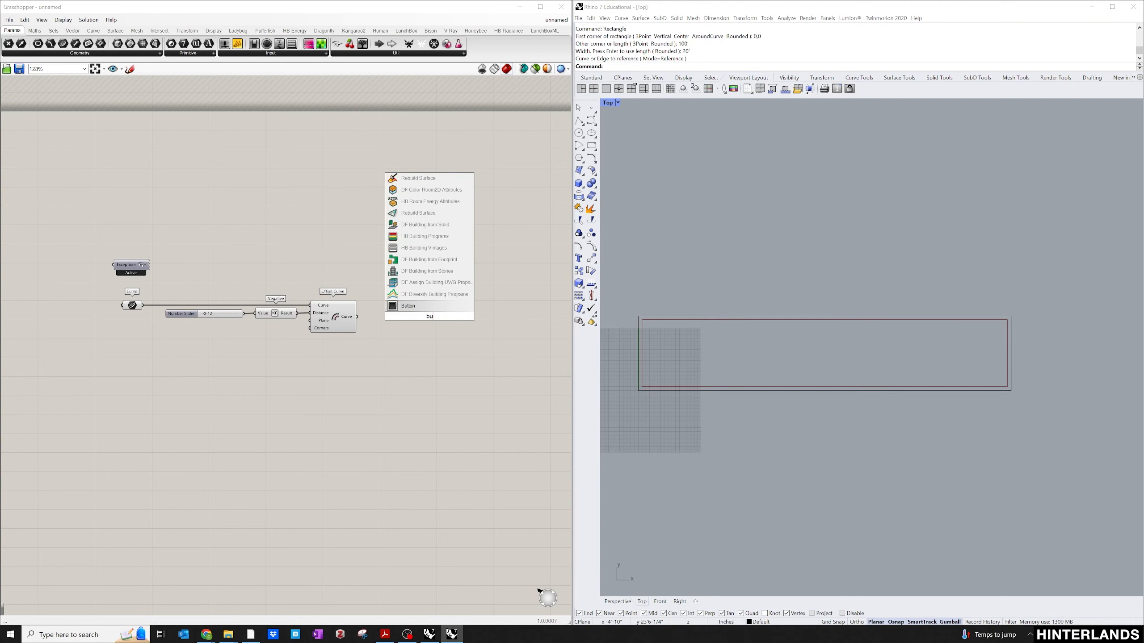
text(und)
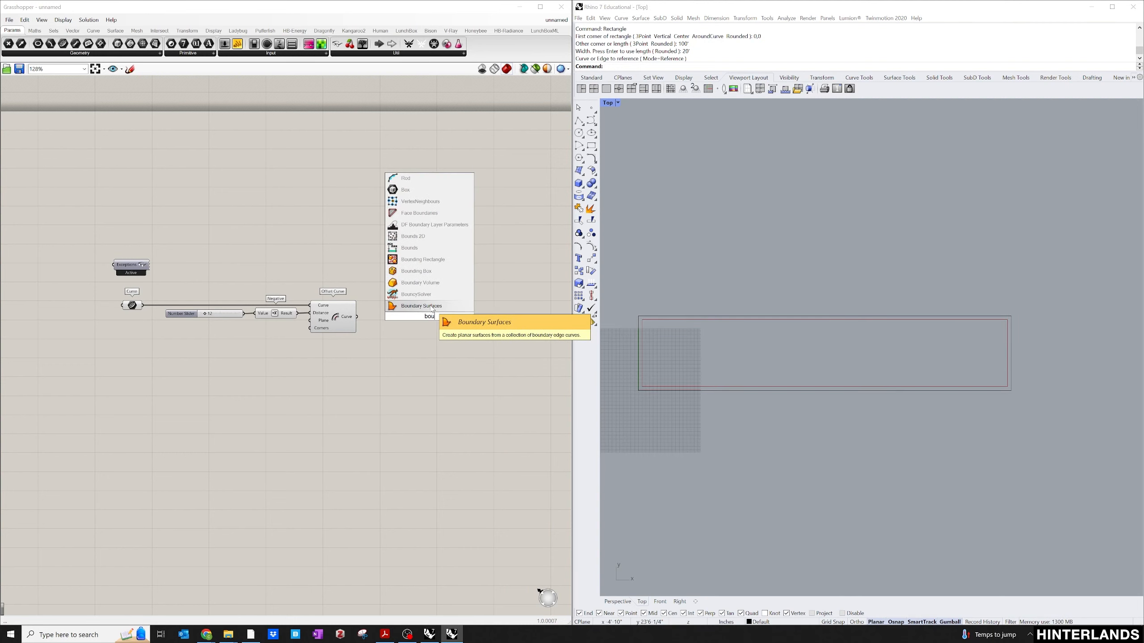
key(Return)
drag(353, 321, 425, 319)
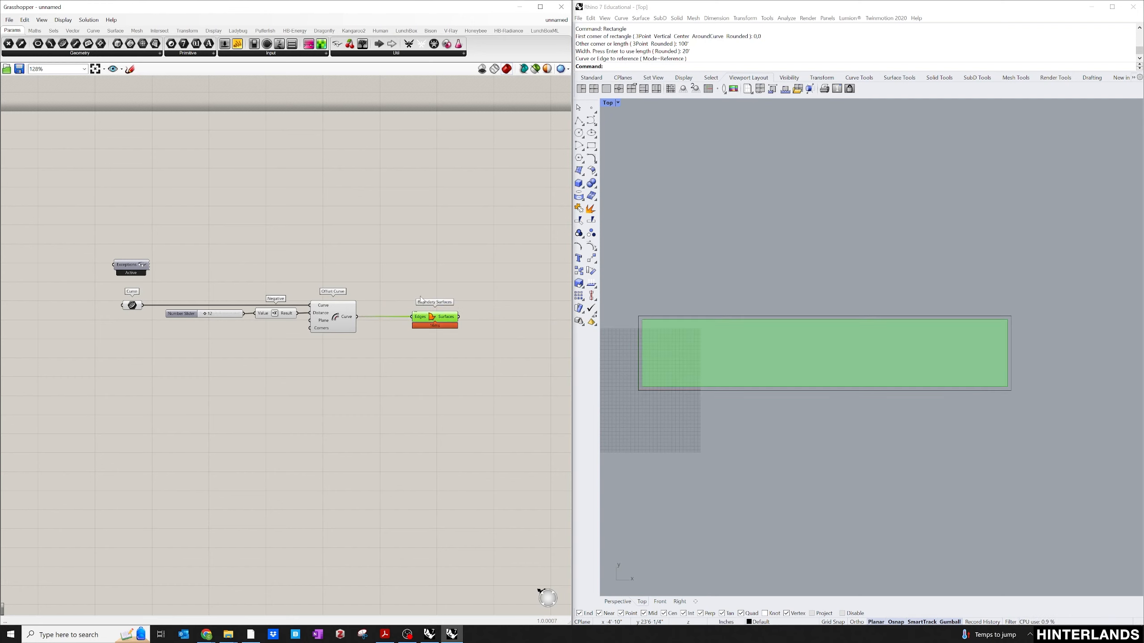
click(476, 237)
drag(477, 237, 424, 237)
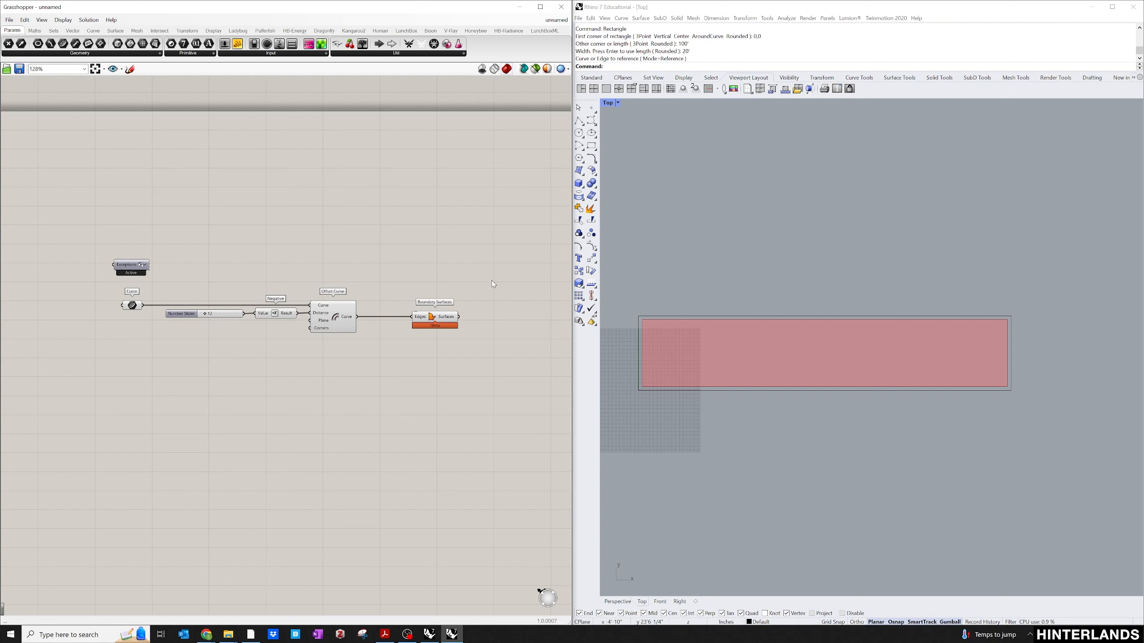
Step: Add a Divide Surface component and connect the Boundary Surfaces output to its Surface input
text(Divide)
key(Escape)
text(Divi)
double_click(444, 279)
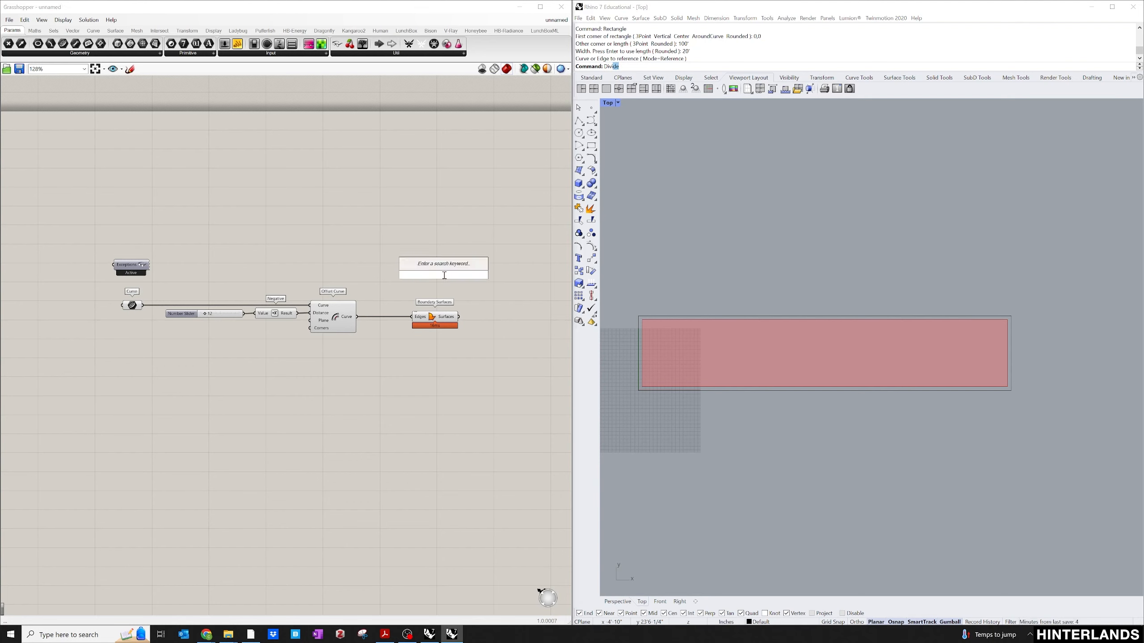
text(divide surface)
key(Return)
right_drag(450, 315, 284, 328)
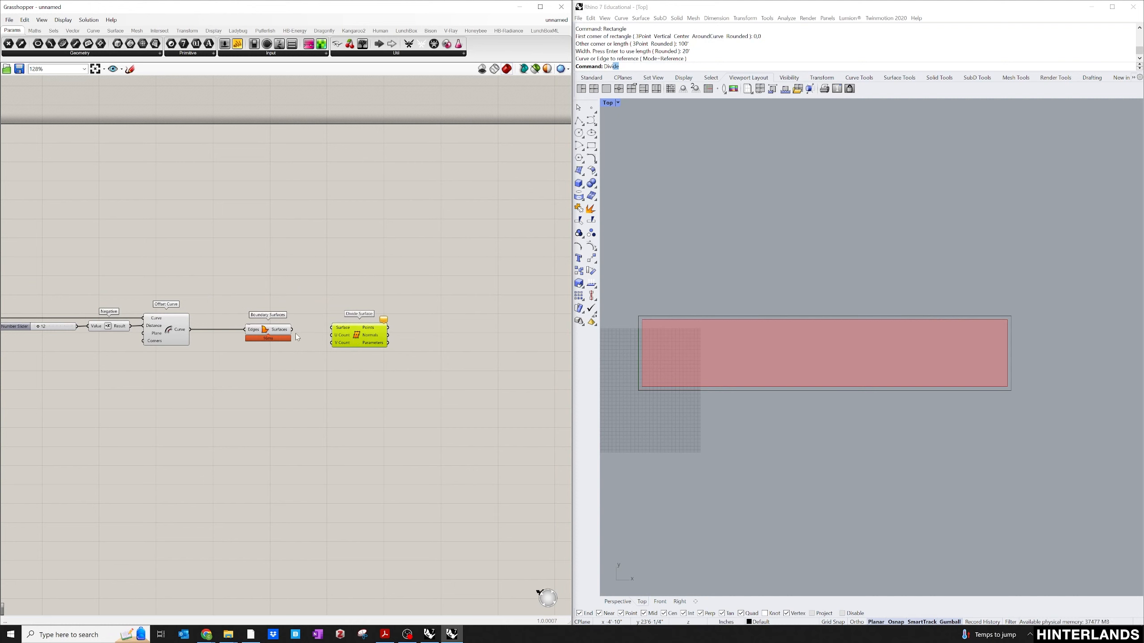
drag(291, 329, 385, 342)
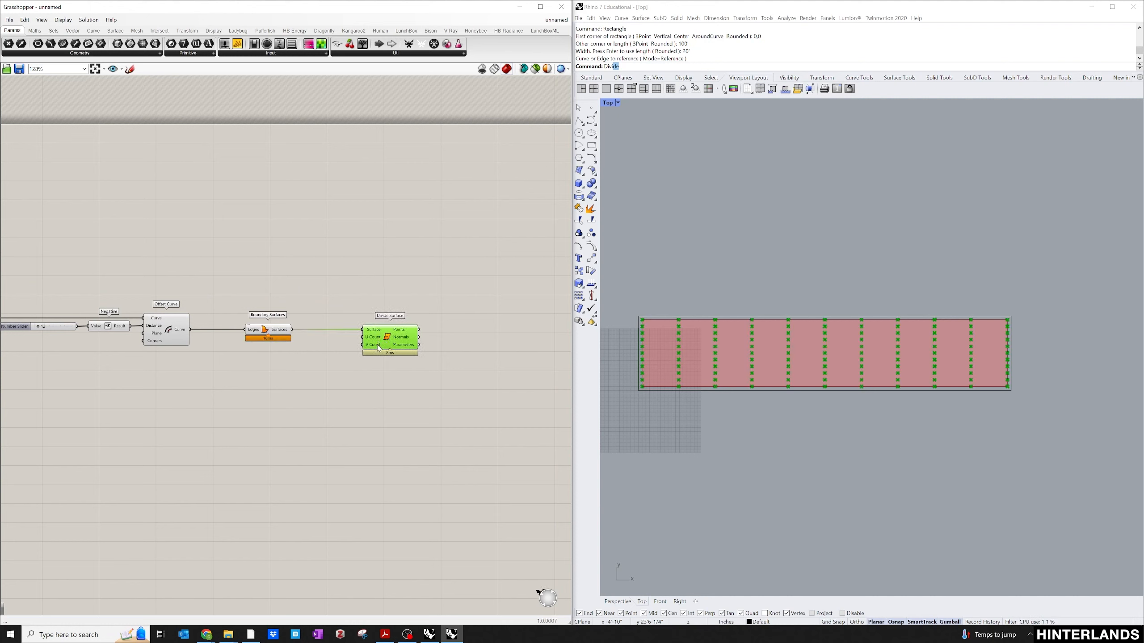
click(385, 391)
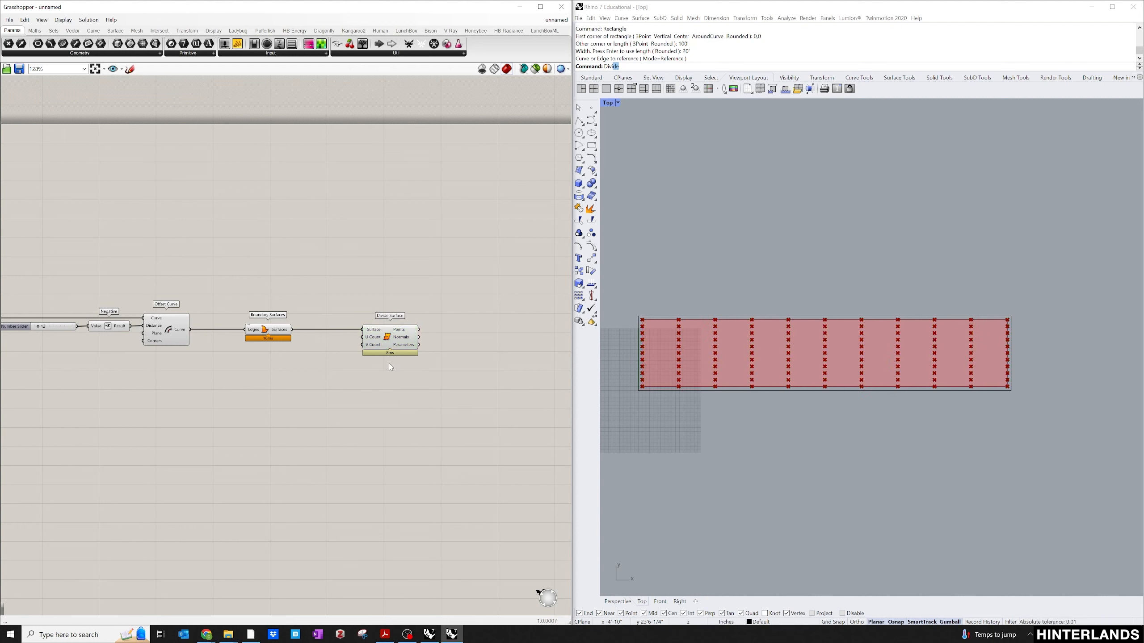
Step: Add two integer number sliders ranging from 0 to 500 with a value of 20 and wire them to Divide Surface's U Count and V Count
drag(390, 341, 447, 341)
click(377, 353)
double_click(377, 352)
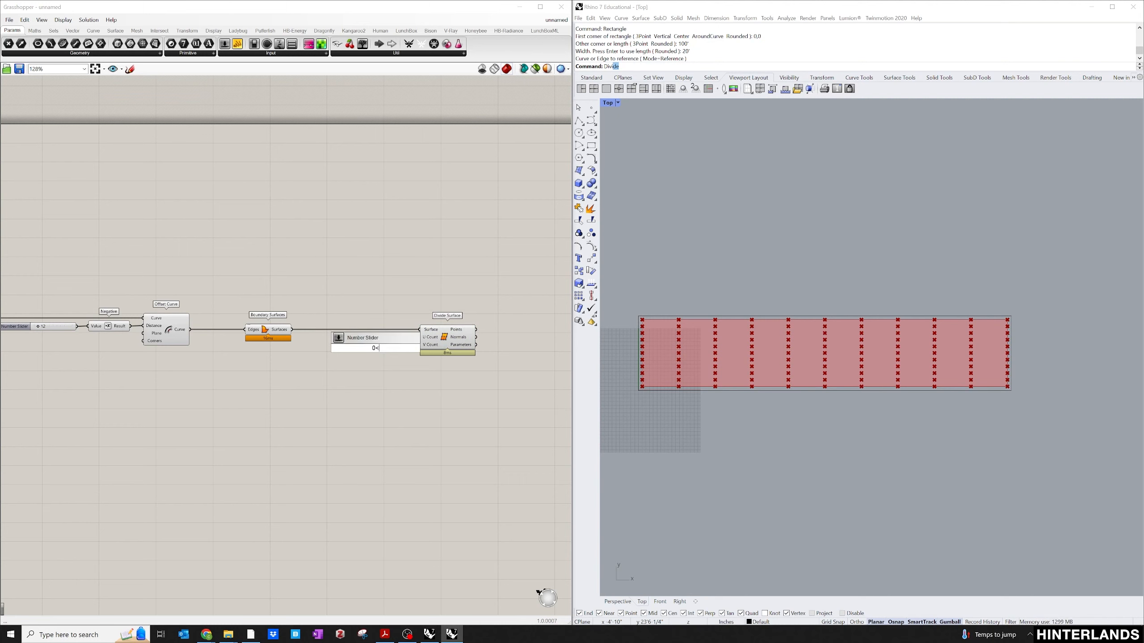
text(0<20<500)
key(Return)
scroll(376, 347, up, 3)
click(347, 340)
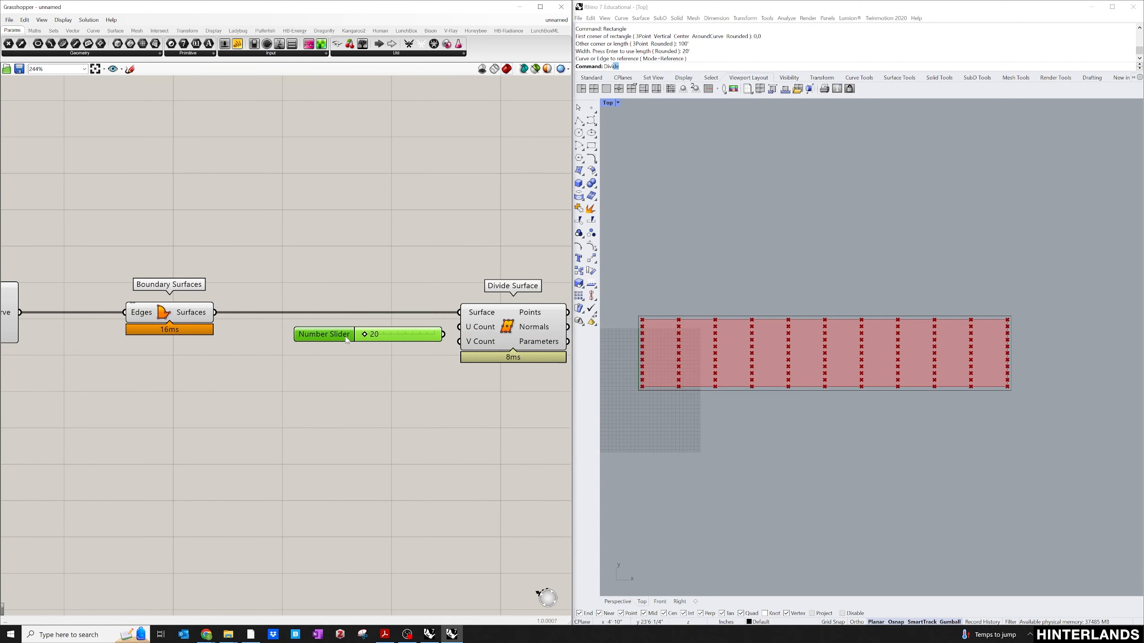
mouse_move(348, 340)
mouse_down()
mouse_move(349, 327)
mouse_move(332, 347)
mouse_up()
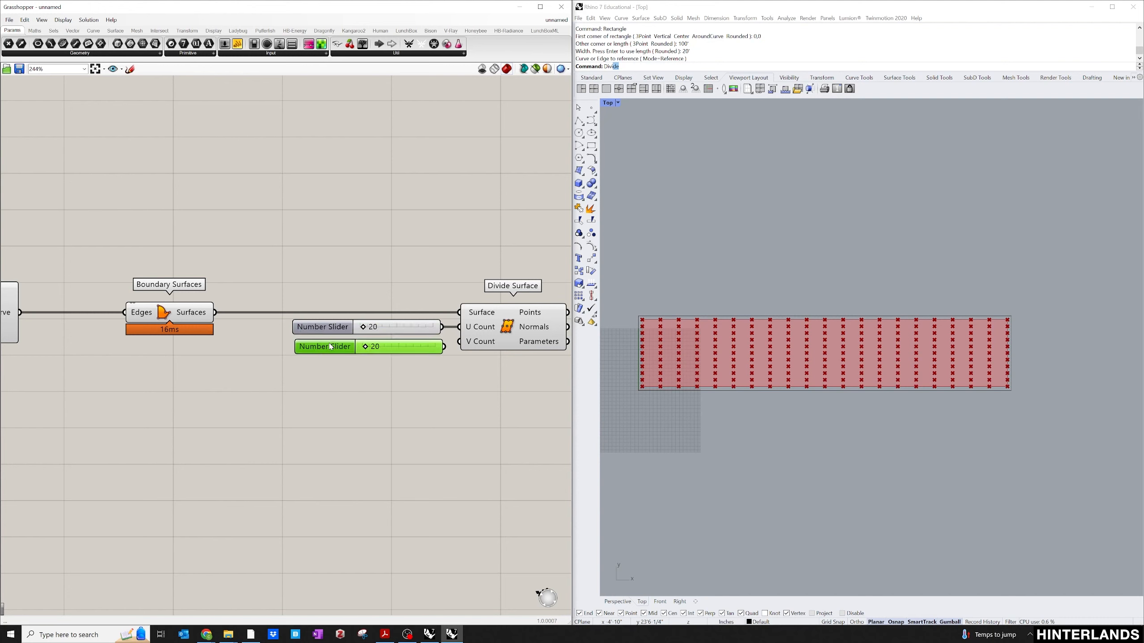
drag(437, 346, 459, 342)
Step: Set the U Count slider to 24 and the V Count slider to 6
drag(363, 345, 364, 322)
scroll(367, 328, up, 3)
scroll(366, 329, up, 3)
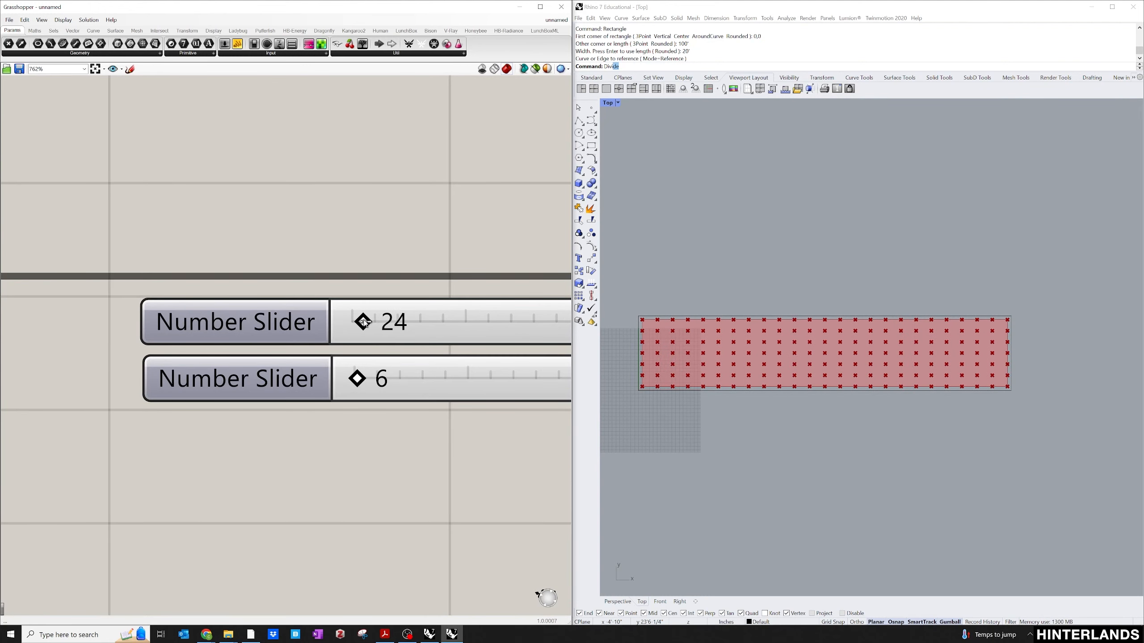
scroll(367, 387, down, 5)
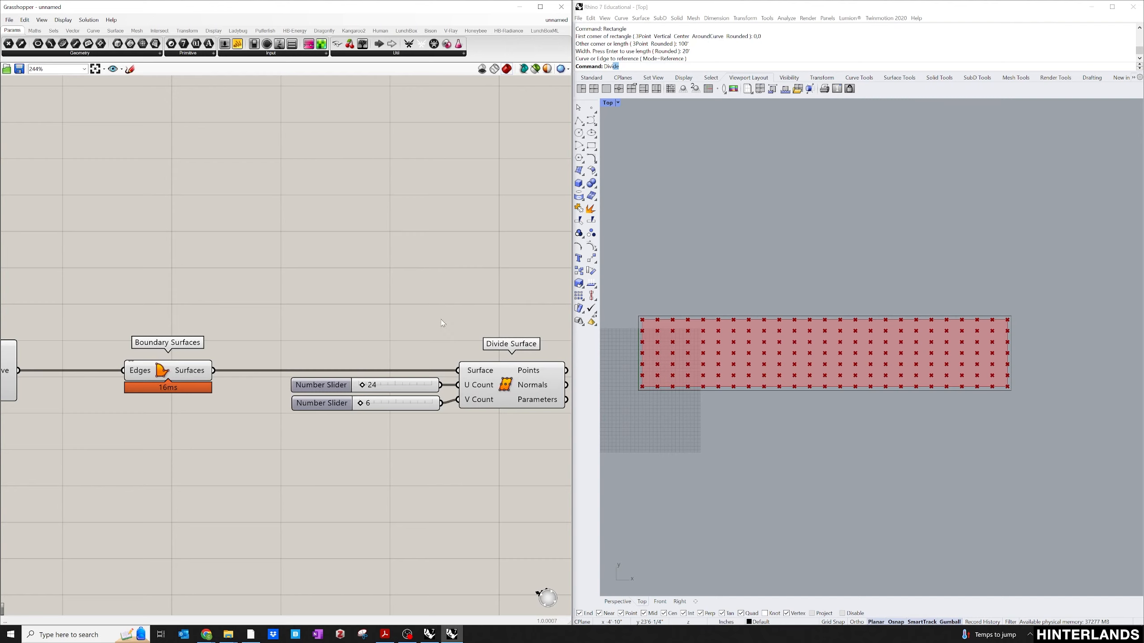
Step: Add a Circle CNR component beyond Divide Surface and connect the Points output to its Center input
right_drag(429, 343, 395, 331)
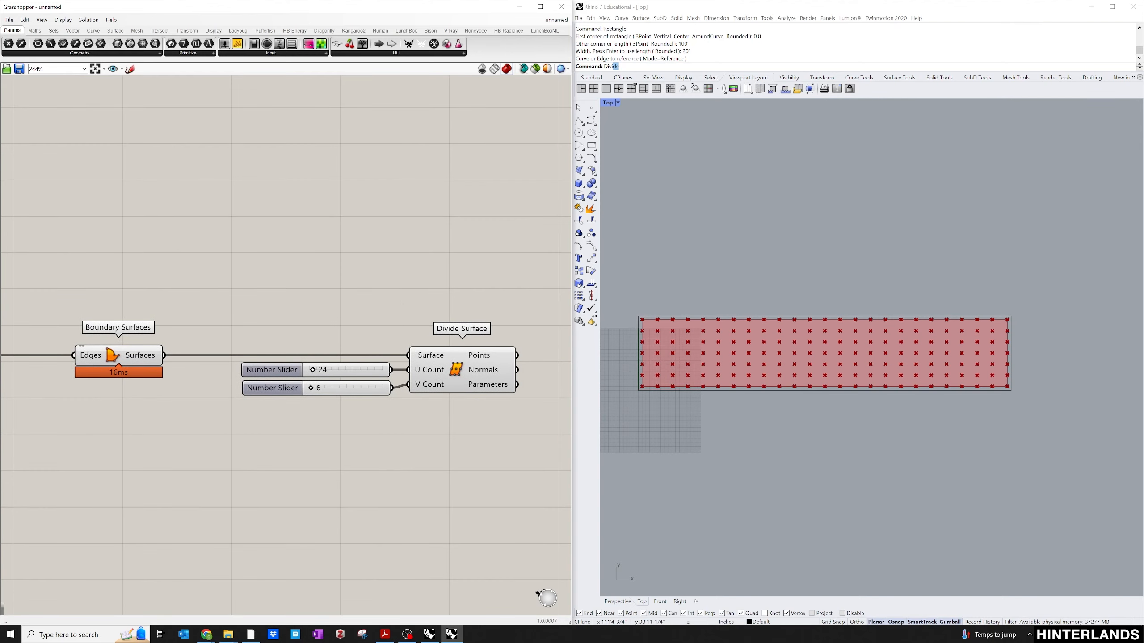
scroll(437, 284, down, 3)
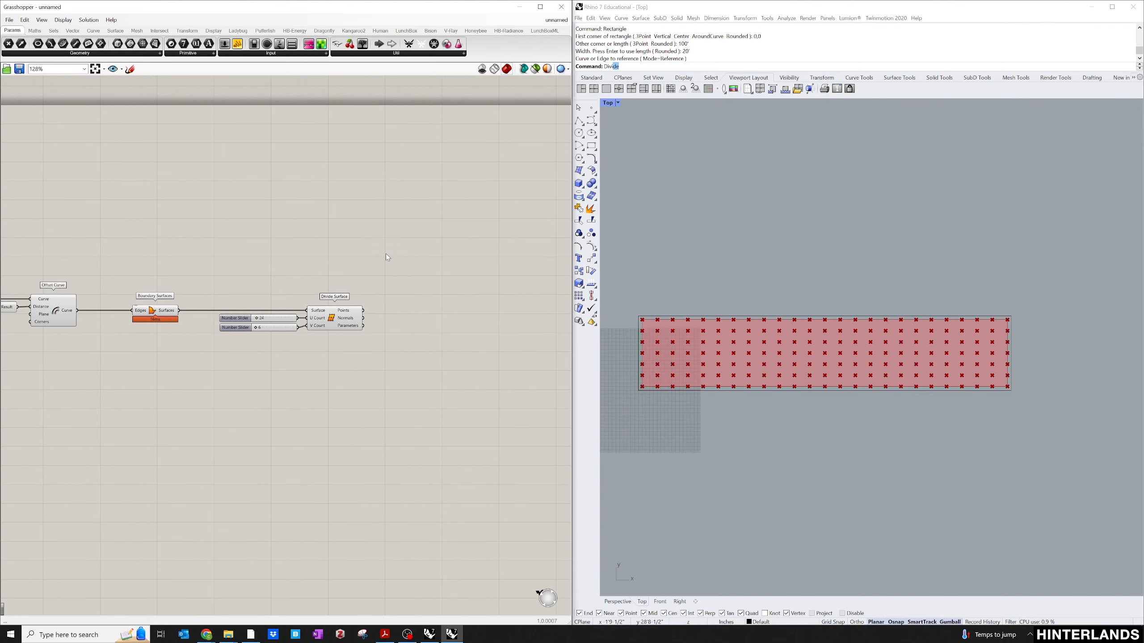
scroll(387, 255, up, 2)
double_click(430, 304)
text(circle)
key(Return)
drag(434, 308, 484, 317)
drag(356, 302, 504, 316)
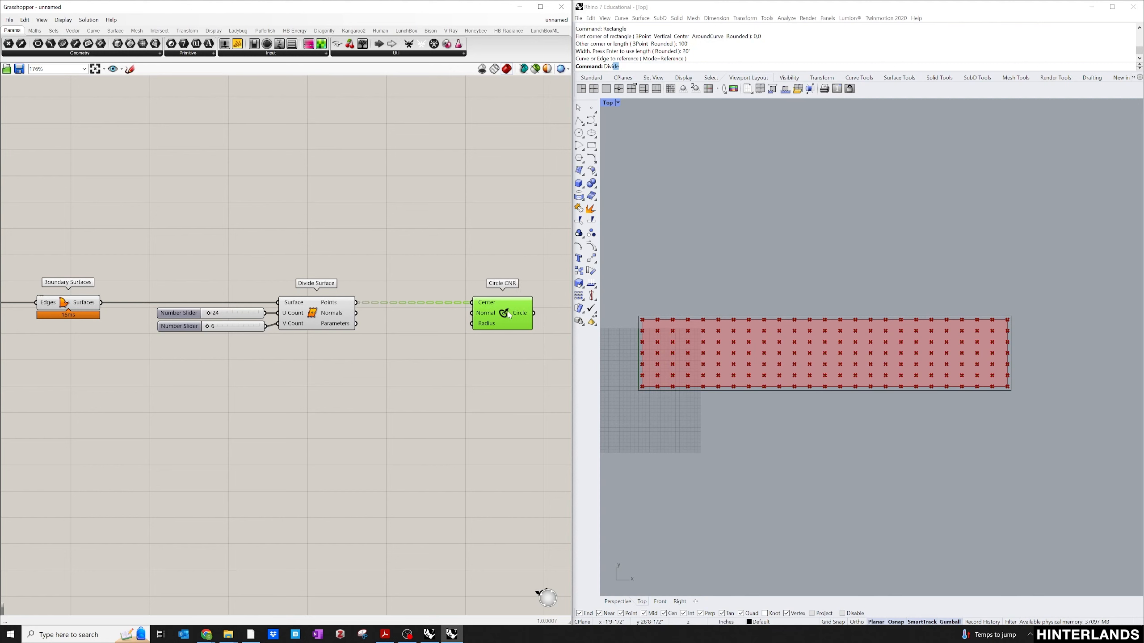
Step: Add an integer number slider from 0 to 120 with a value of 12, wire it to the circle's Radius and align it
click(442, 336)
scroll(442, 335, up, 2)
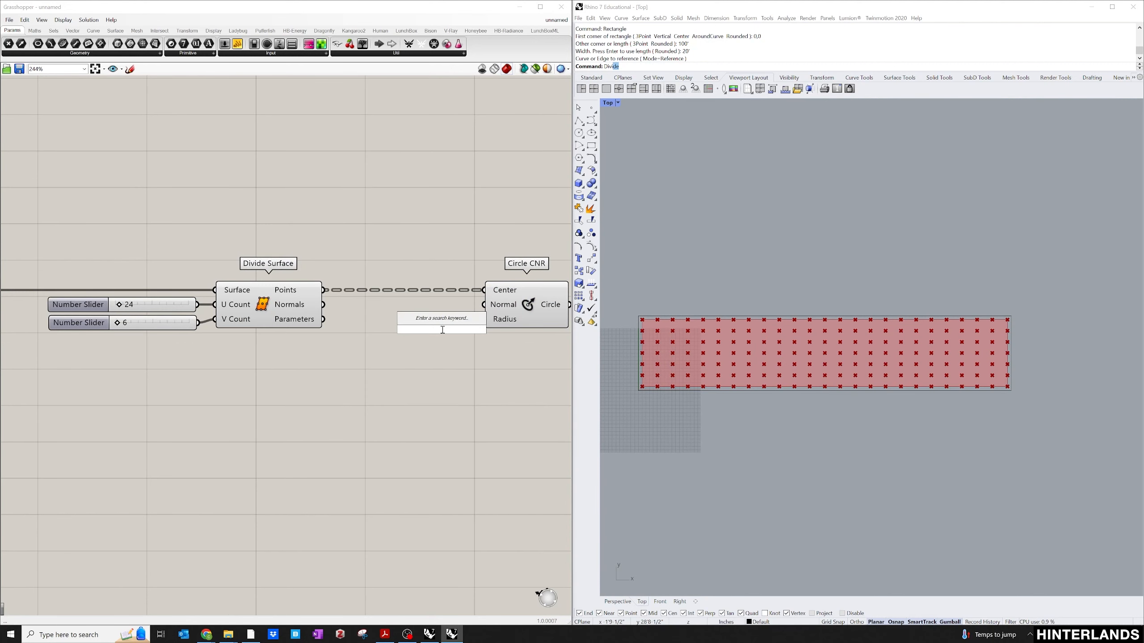
text(0<12<120)
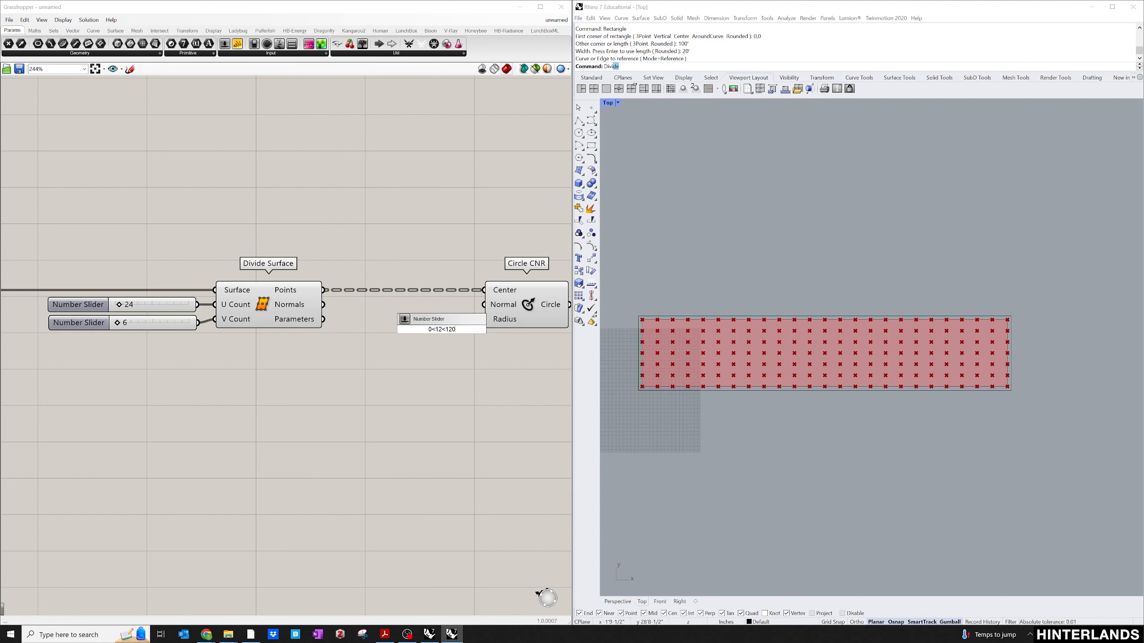
key(Return)
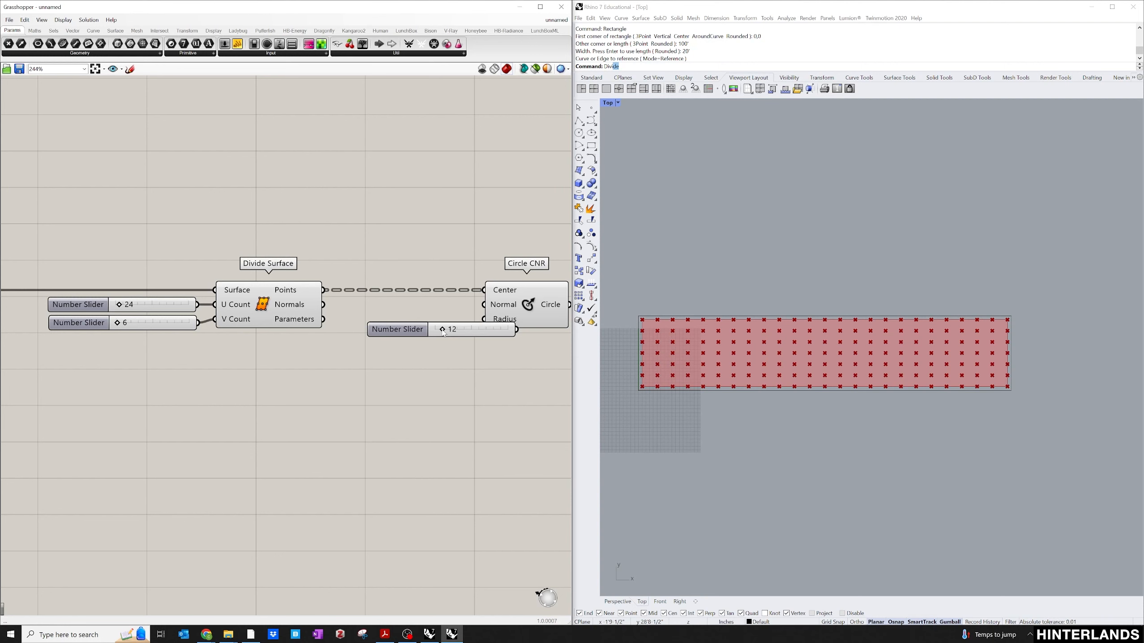
right_drag(457, 165, 322, 153)
click(418, 301)
drag(419, 303, 533, 303)
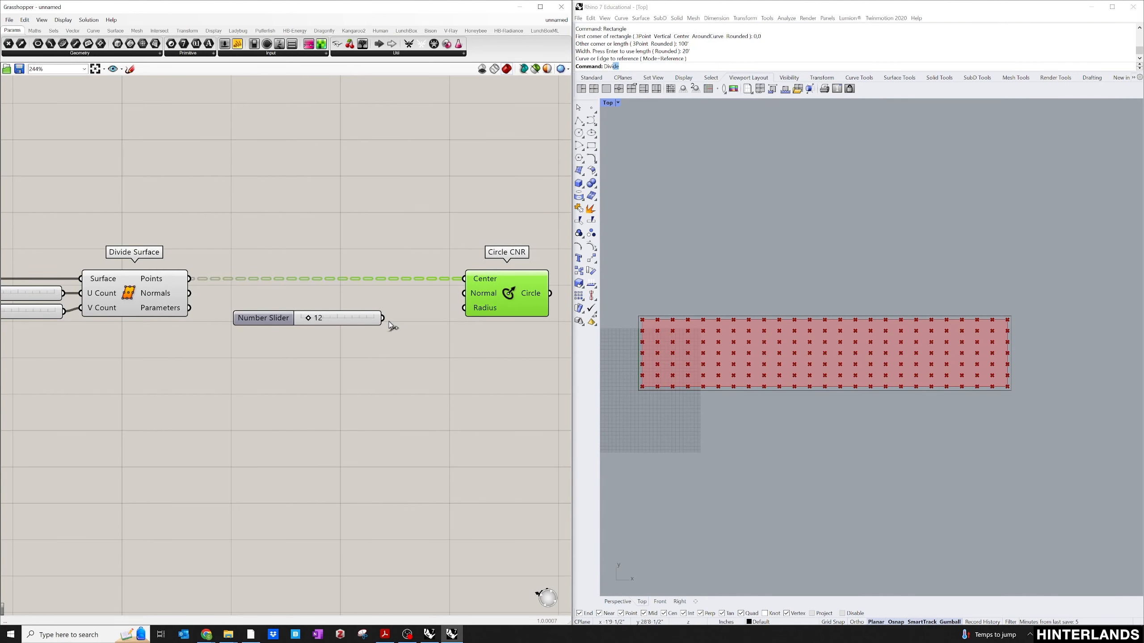
drag(382, 318, 463, 307)
scroll(676, 385, up, 2)
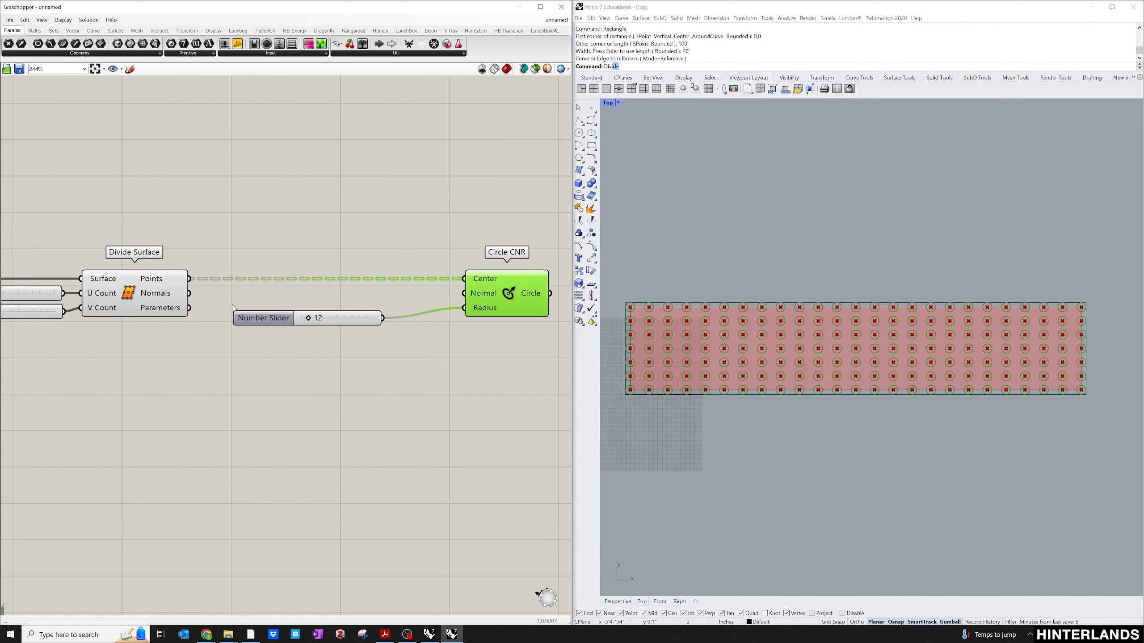
drag(276, 322, 298, 313)
Step: Duplicate the Circle CNR component with its radius slider below the originals and set the copied slider to 3
shift+click(518, 306)
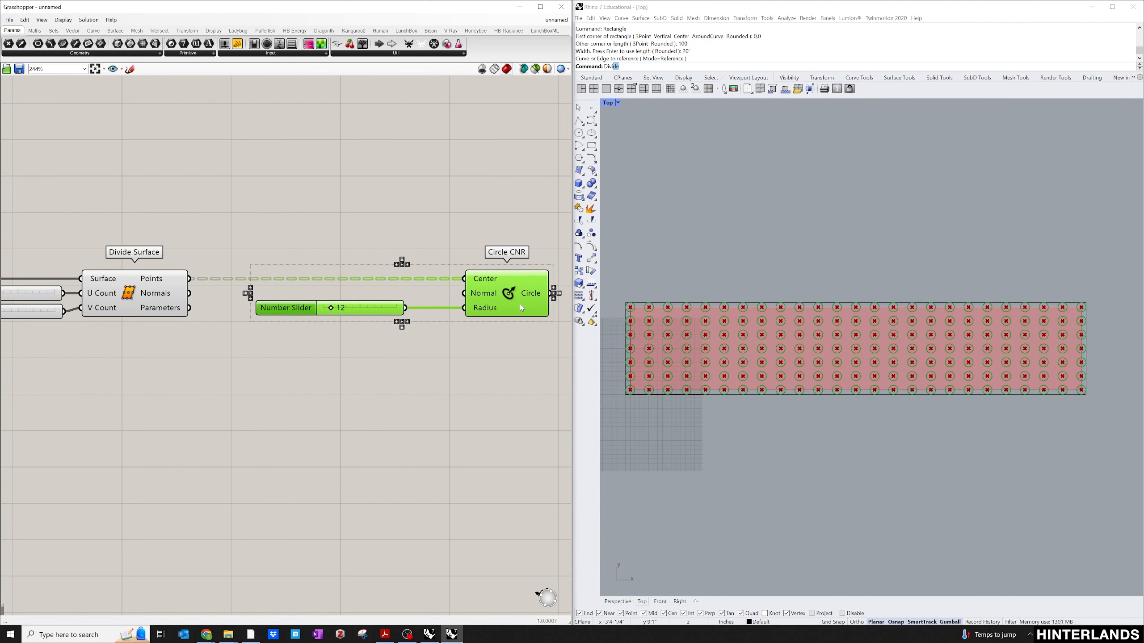
alt+drag(520, 304, 519, 372)
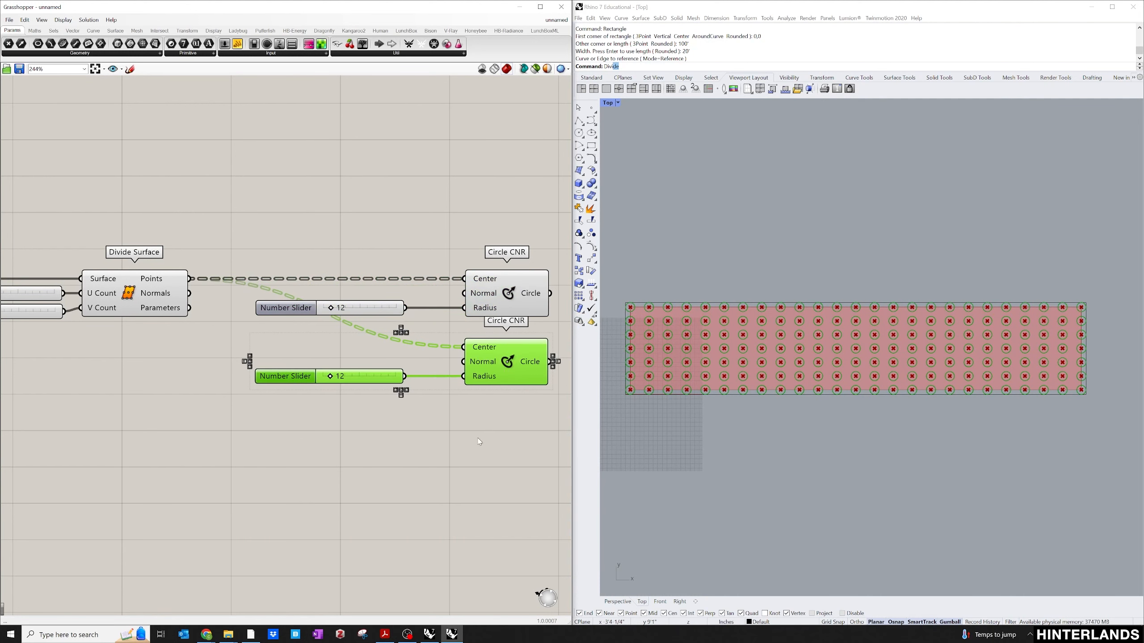
scroll(331, 378, up, 3)
drag(330, 377, 308, 374)
scroll(327, 377, up, 6)
scroll(443, 398, down, 7)
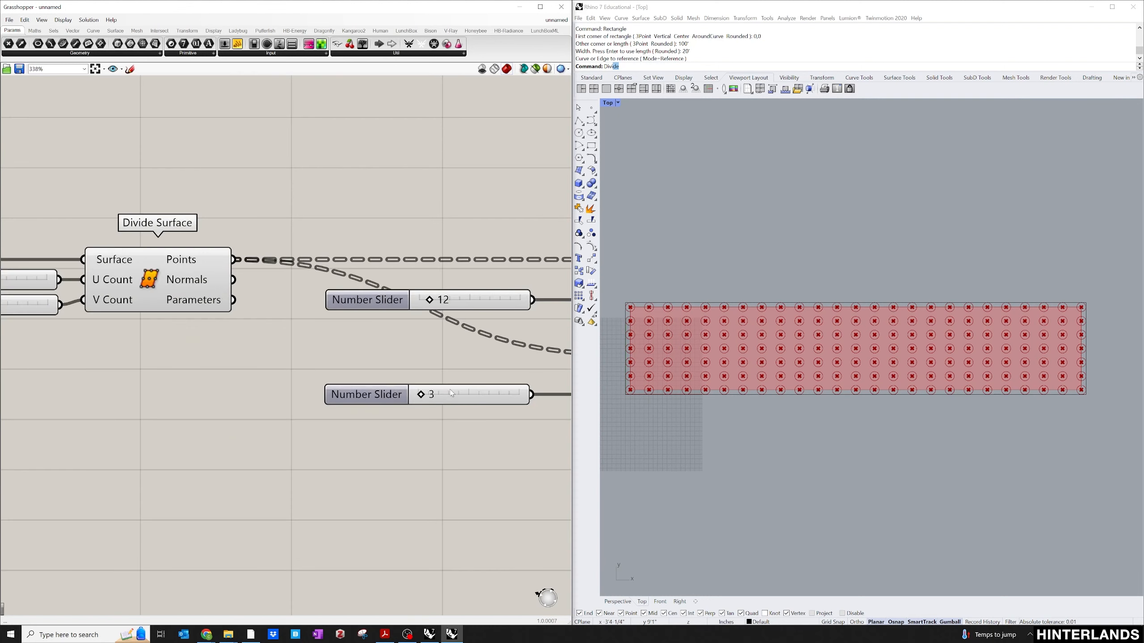
Step: Turn off the preview of the Divide Surface component
scroll(284, 360, down, 4)
right_drag(203, 348, 334, 346)
scroll(345, 324, up, 1)
right_click(353, 317)
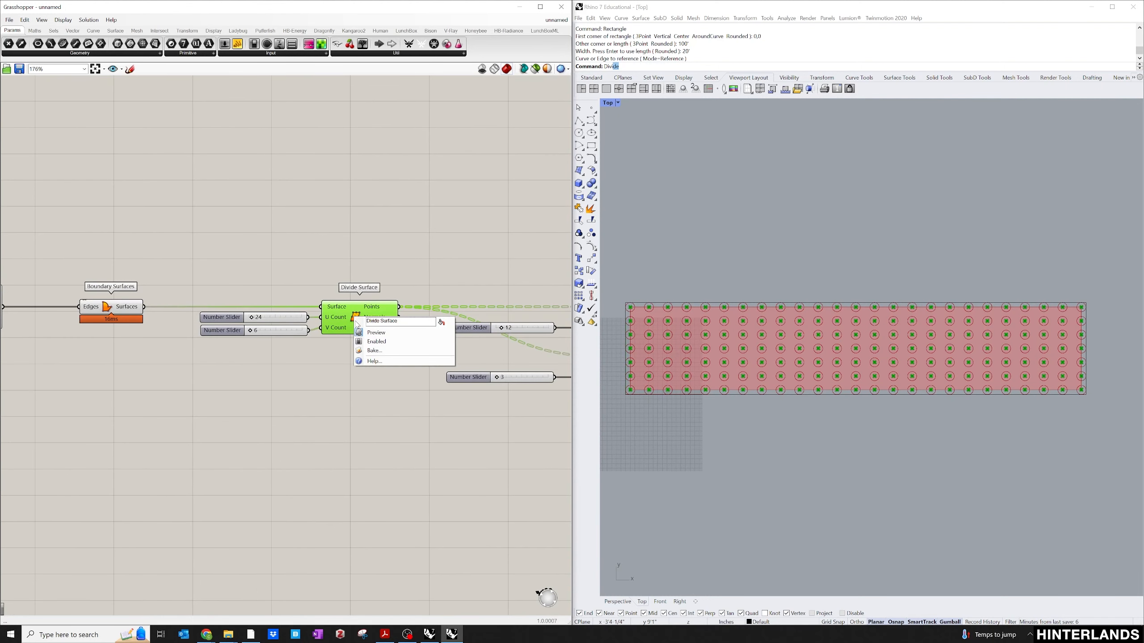
click(369, 332)
drag(361, 396, 398, 392)
Step: Set the radius slider of the second Circle CNR component to 1
scroll(802, 344, down, 1)
scroll(803, 344, up, 3)
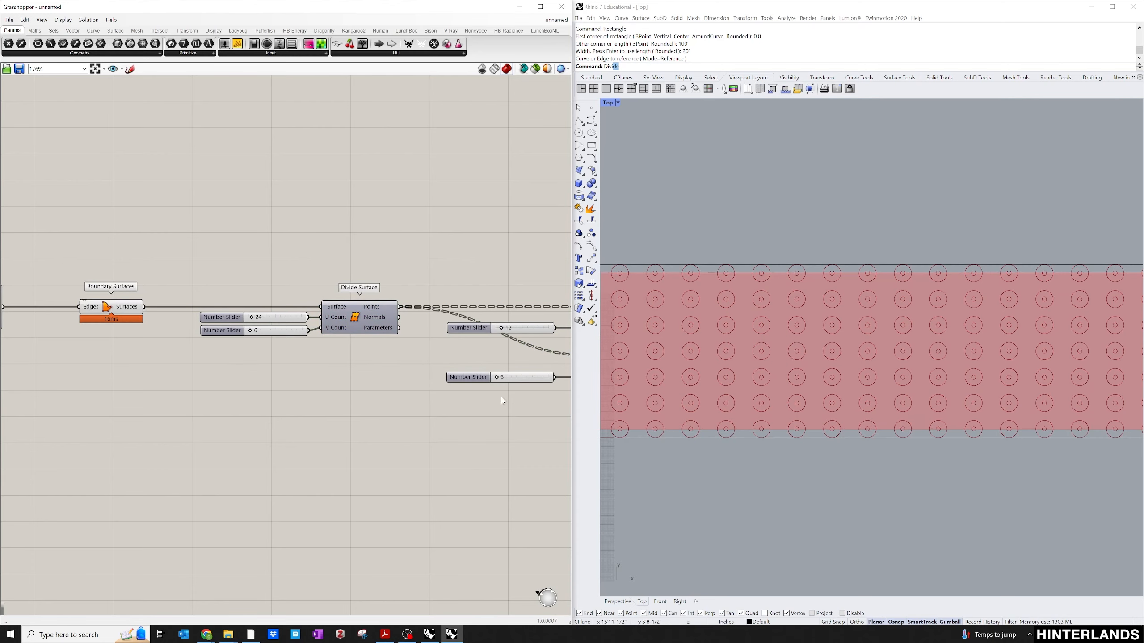
scroll(509, 378, up, 8)
drag(512, 398, 501, 399)
scroll(378, 388, down, 3)
scroll(378, 388, down, 5)
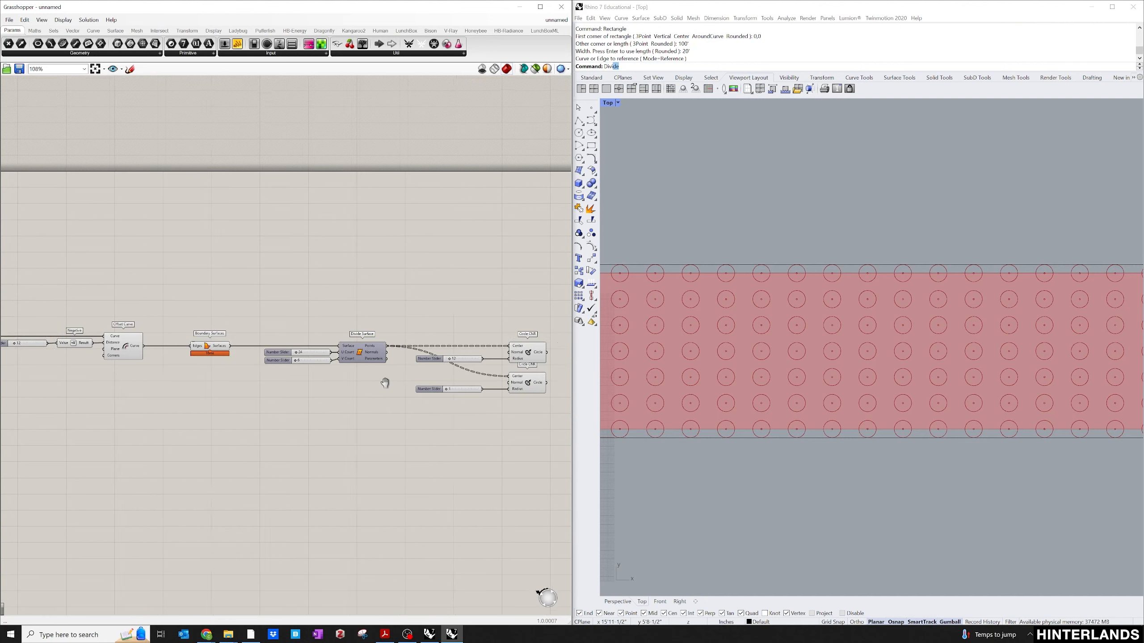
Step: Turn off the preview of the Boundary Surfaces component and check the complete circle grid in the Rhino viewport
click(264, 346)
right_click(257, 348)
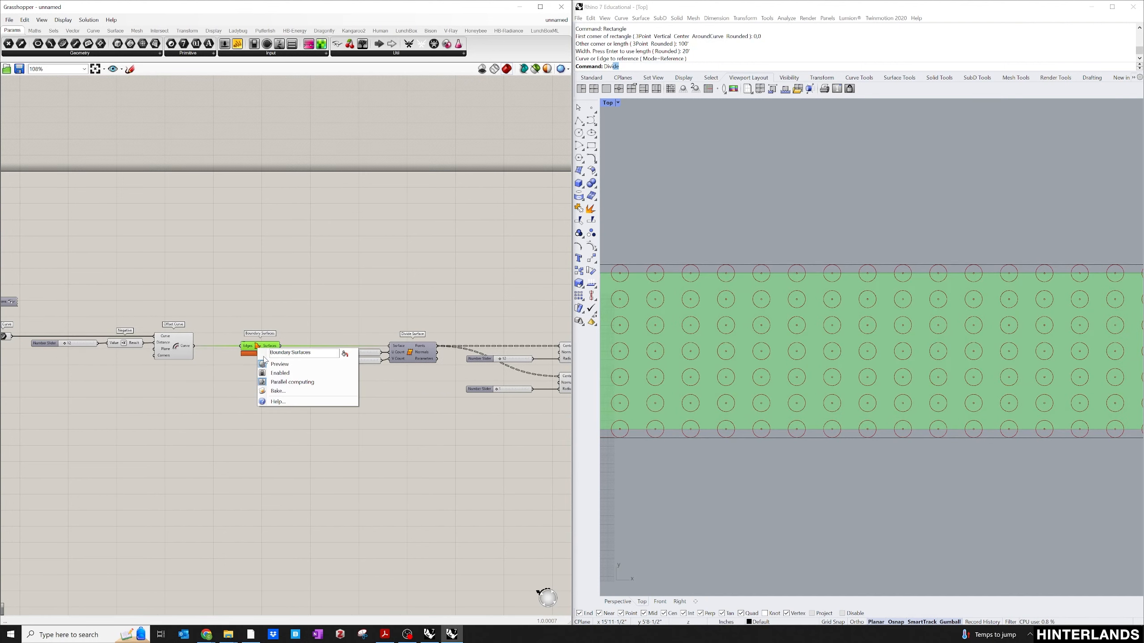
click(269, 366)
scroll(273, 290, up, 1)
scroll(272, 289, down, 2)
scroll(848, 318, down, 6)
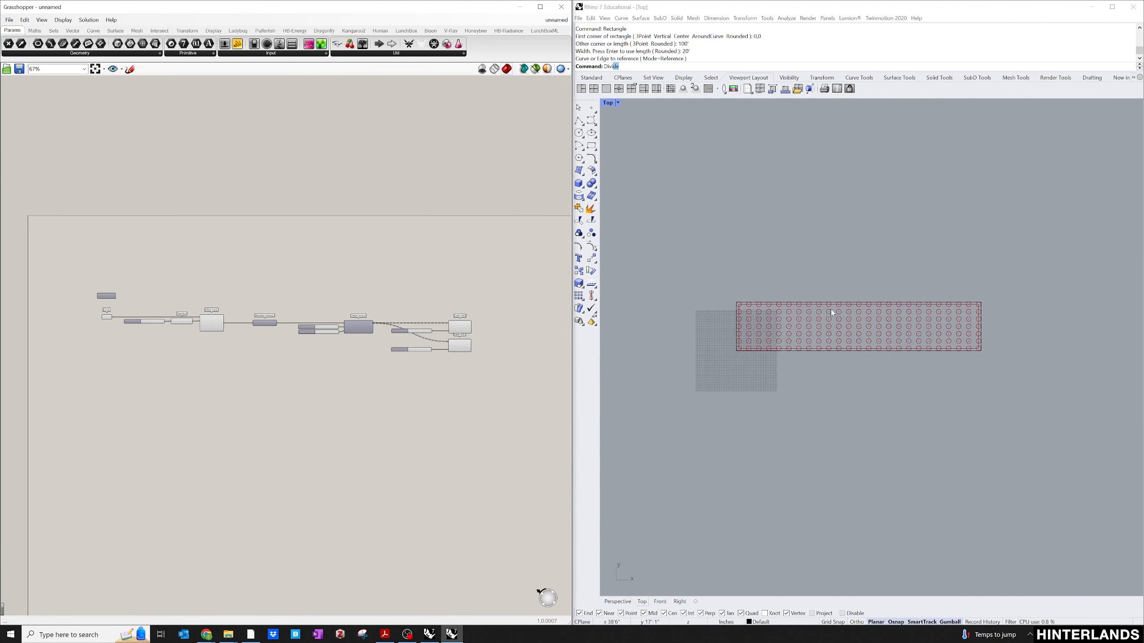
scroll(828, 313, up, 1)
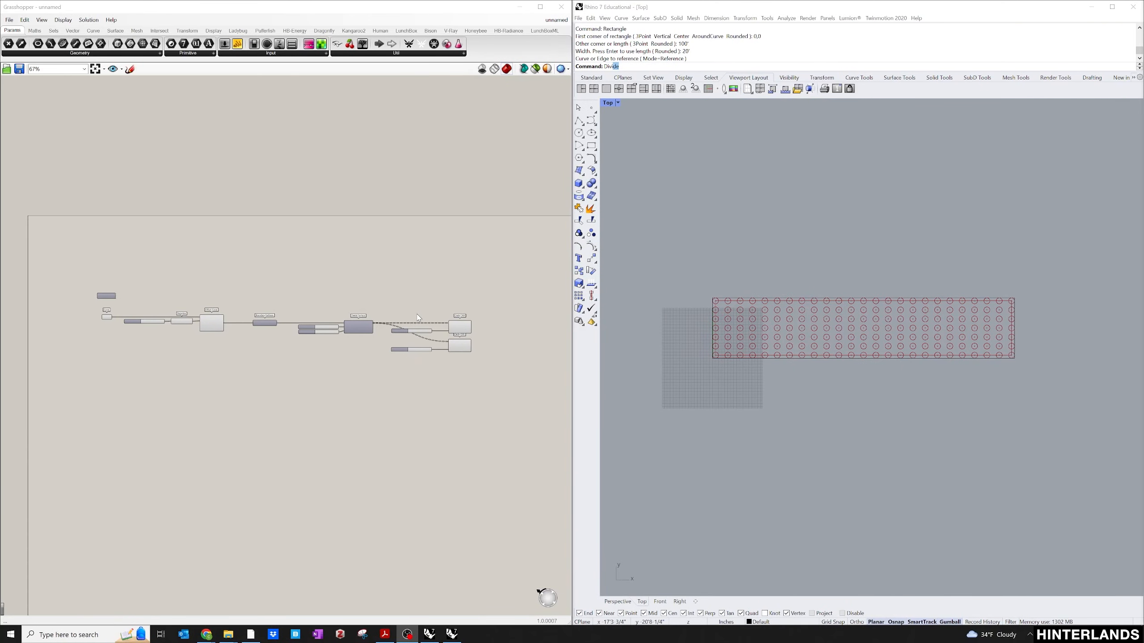
scroll(466, 297, up, 3)
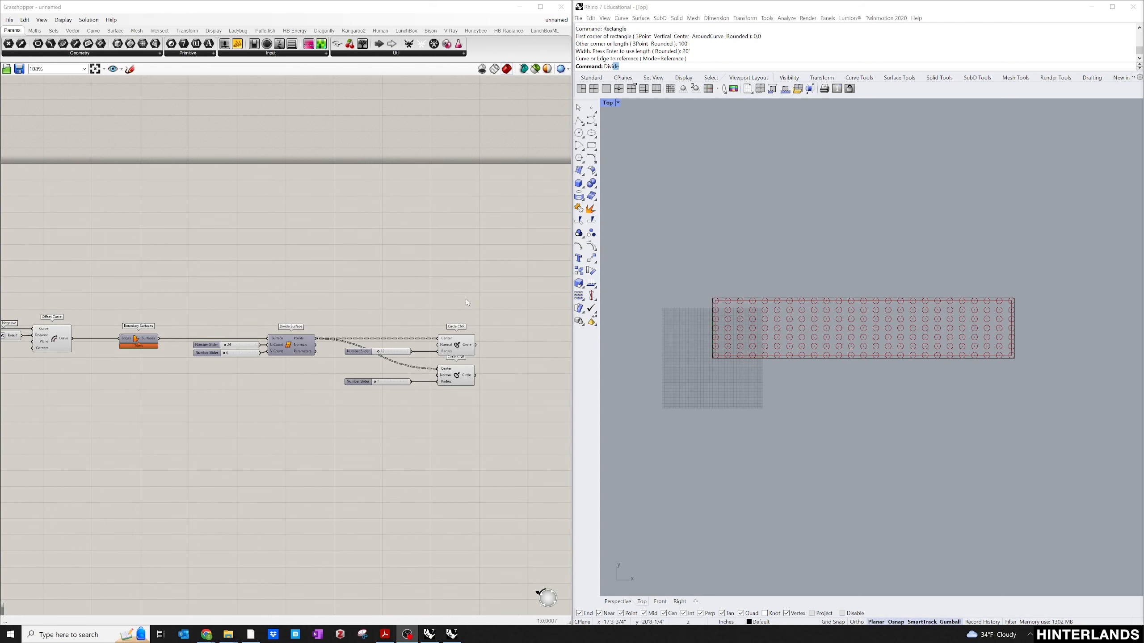
Step: Add a List Length component above the circles and feed it the Points output of Divide Surface
double_click(370, 293)
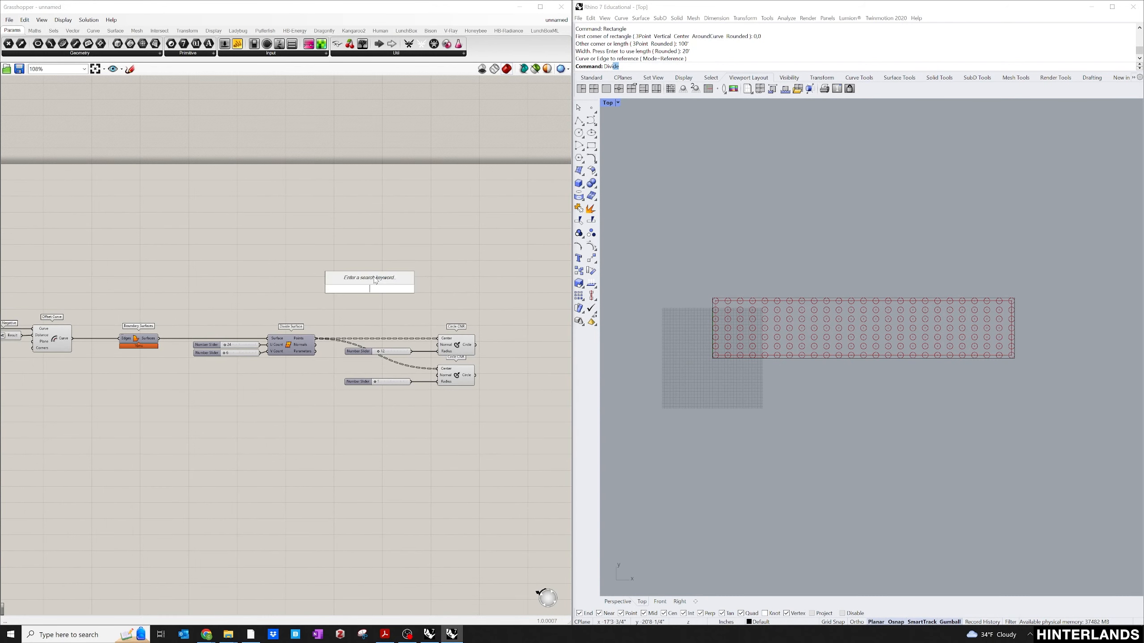
text(list)
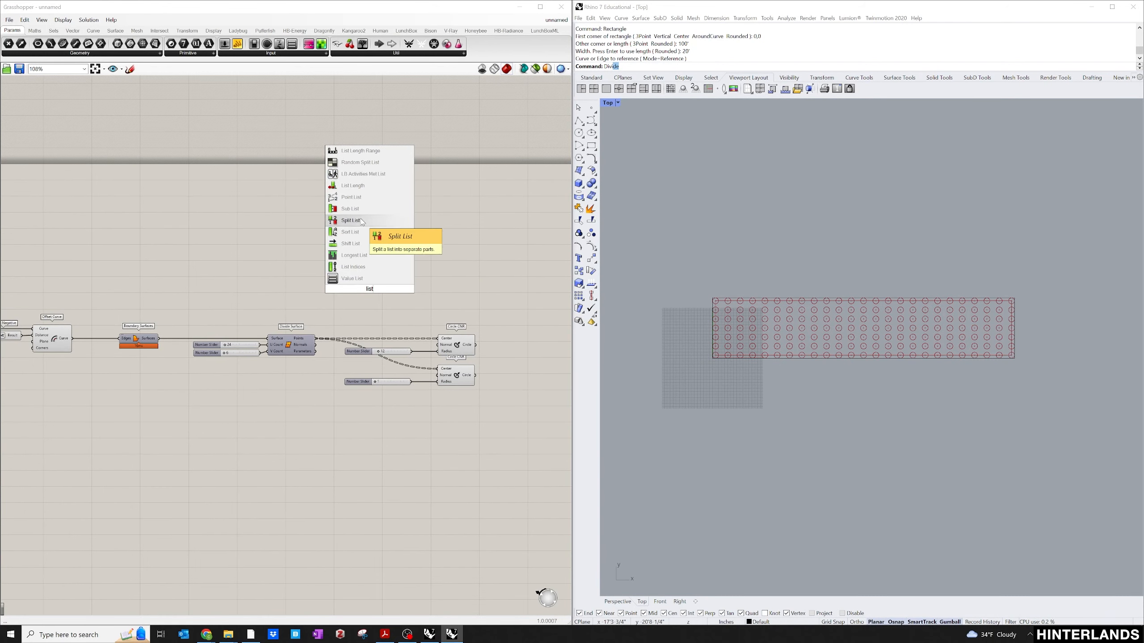
click(357, 186)
scroll(326, 340, up, 1)
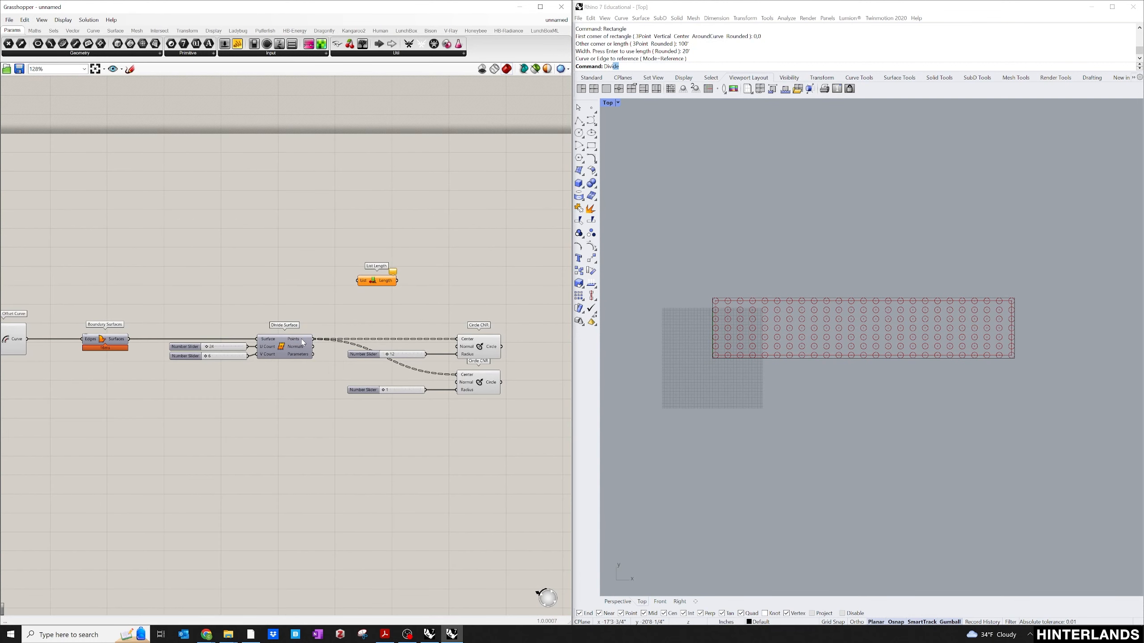
mouse_move(303, 344)
drag(314, 338, 358, 281)
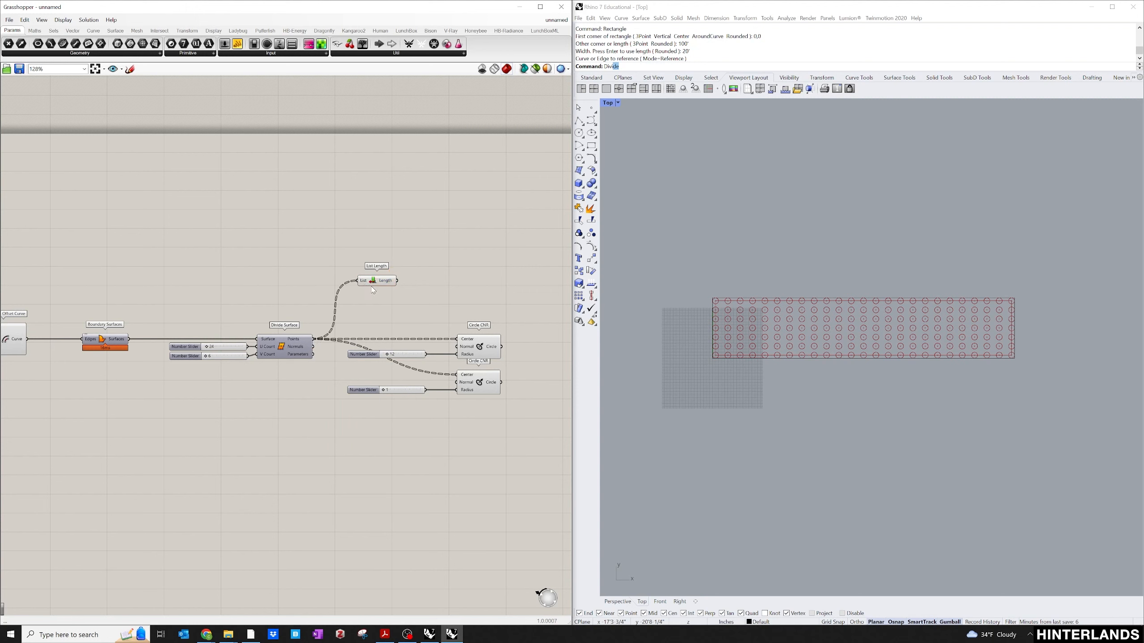
Step: Add a Panel beside List Length and connect the Length output to it
double_click(452, 275)
text(panel)
key(Return)
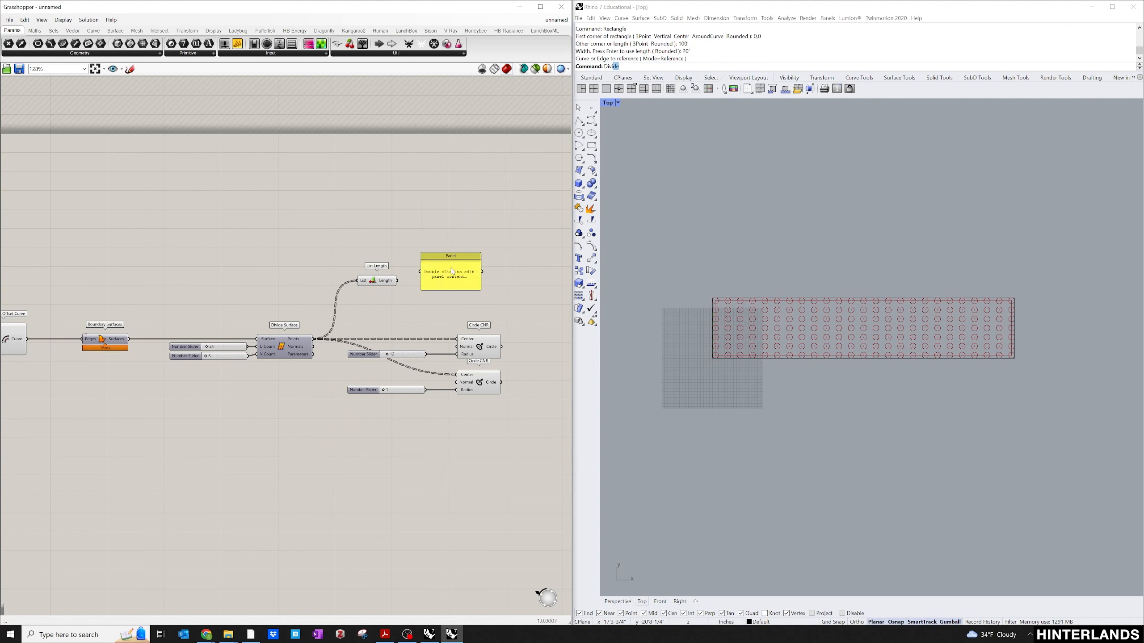
drag(396, 281, 446, 267)
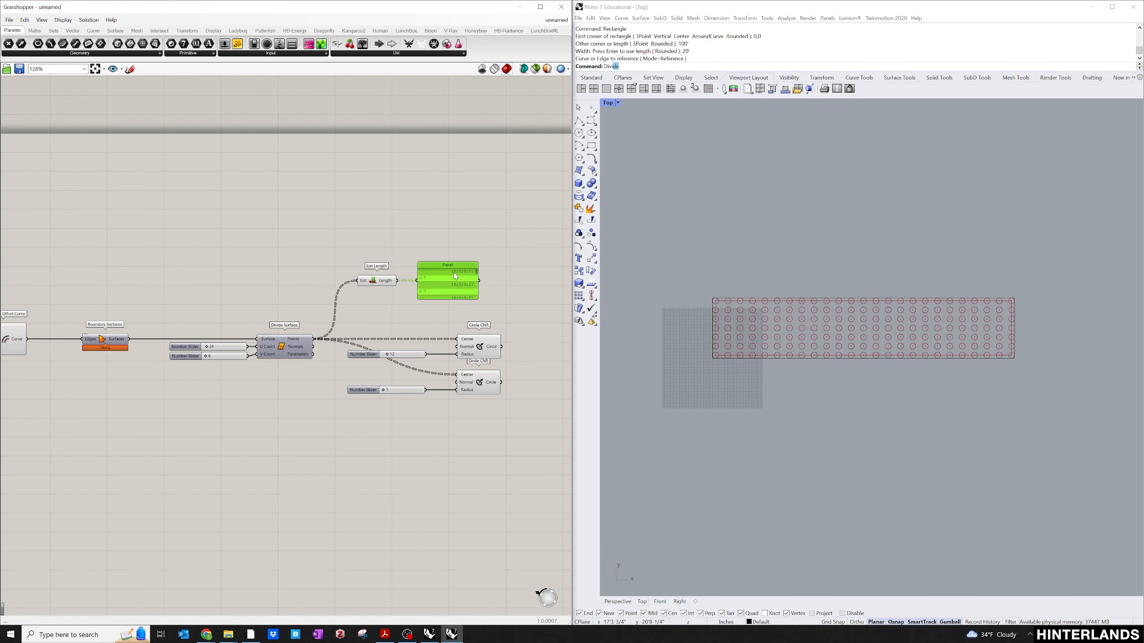
scroll(468, 266, up, 2)
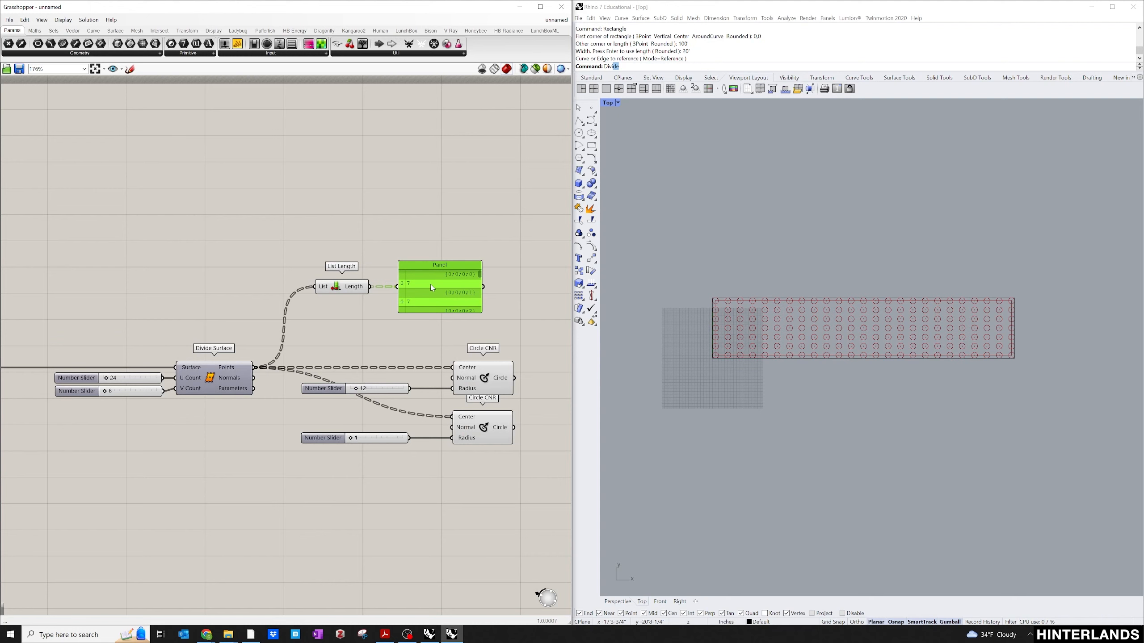
click(315, 328)
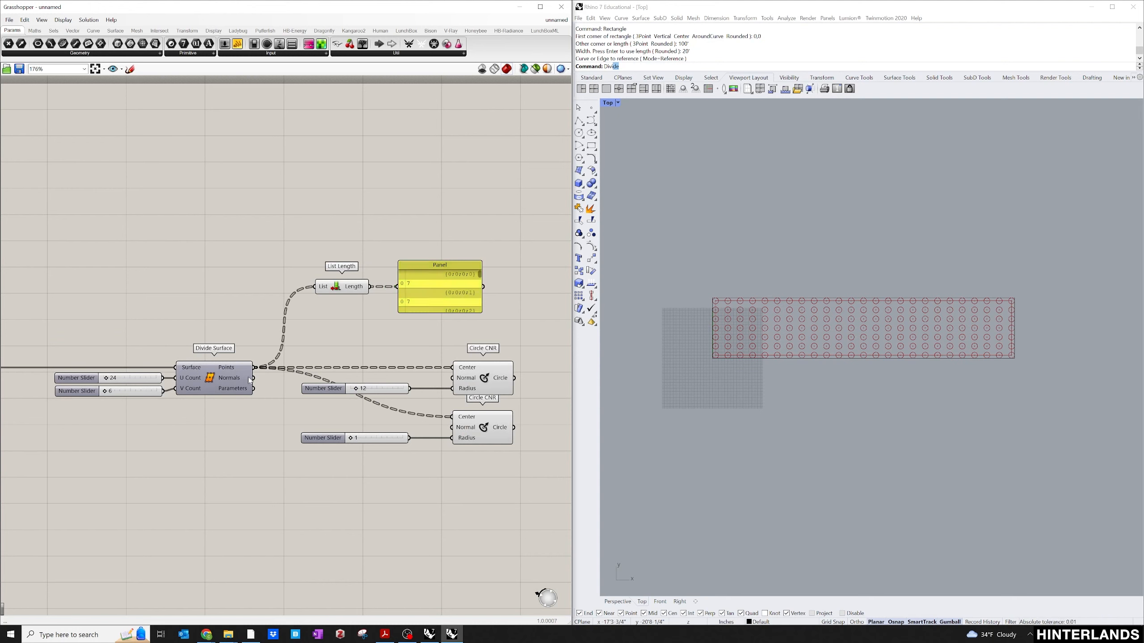
Step: Flatten the Points output of the Divide Surface component
click(233, 366)
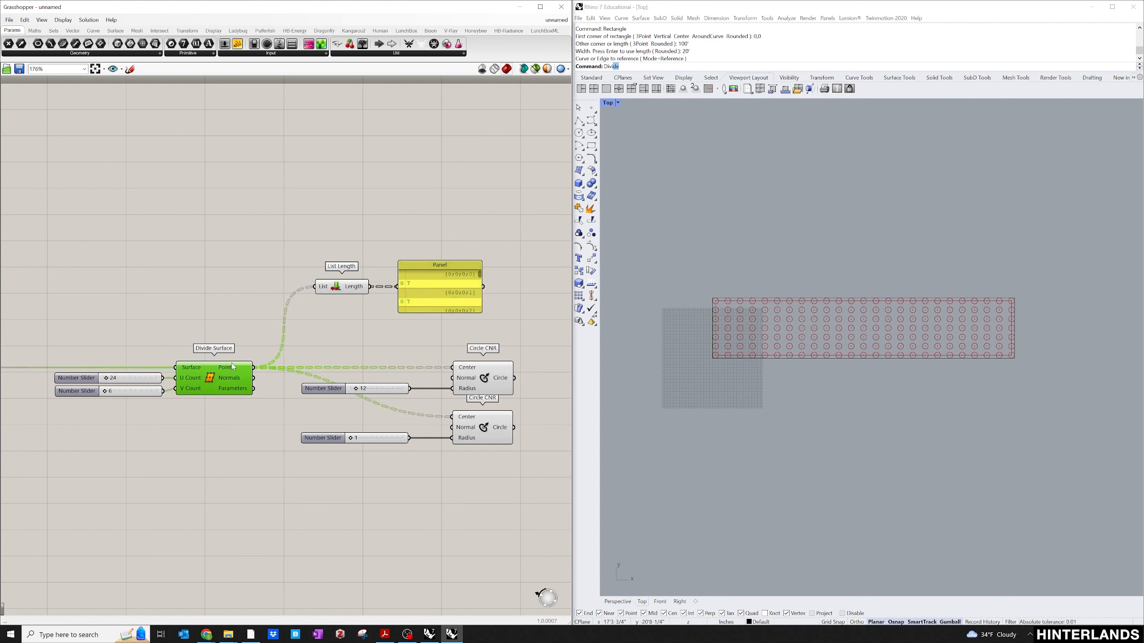
right_click(233, 369)
click(453, 309)
scroll(454, 308, down, 5)
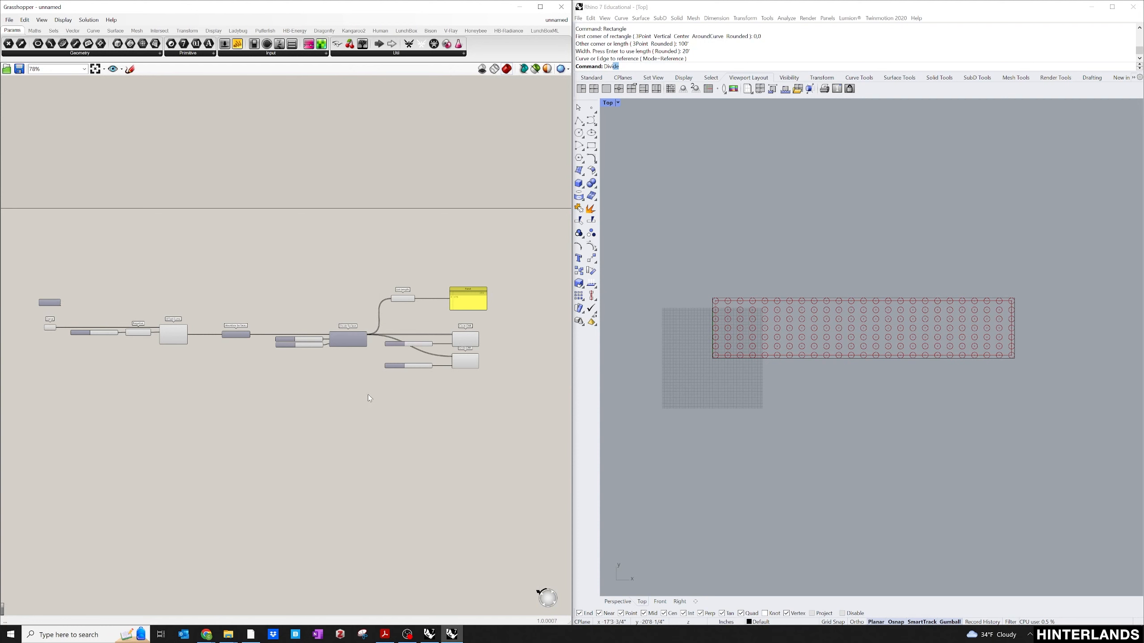
Step: Add an Explode component below Boundary Surfaces and connect the Offset Curve output to its Curve input
scroll(333, 399, up, 2)
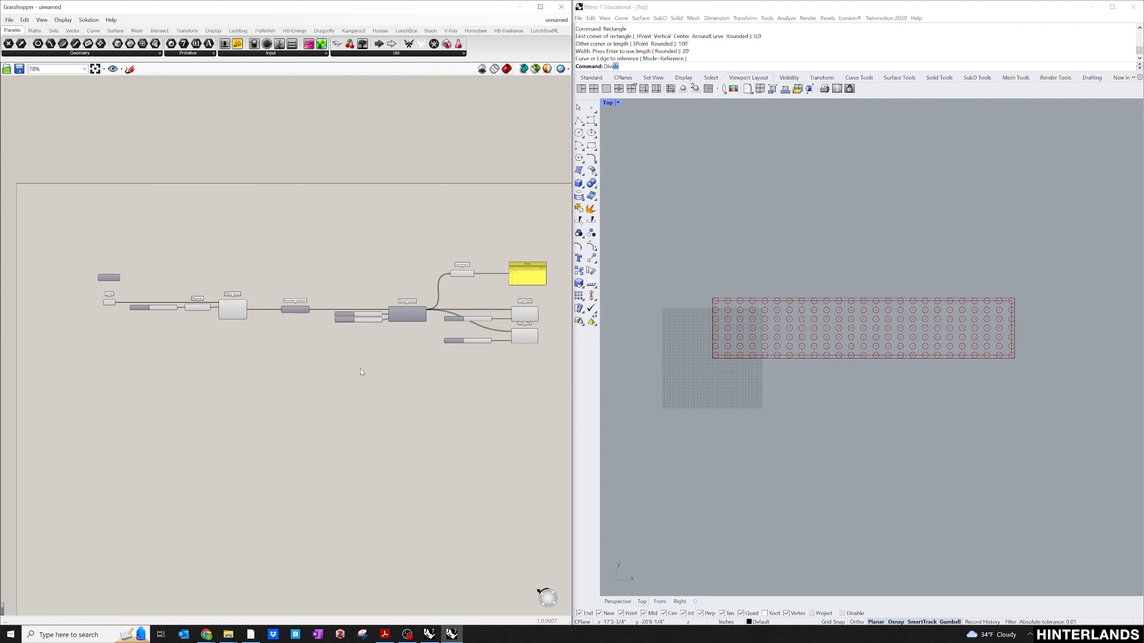
double_click(273, 382)
text(explod)
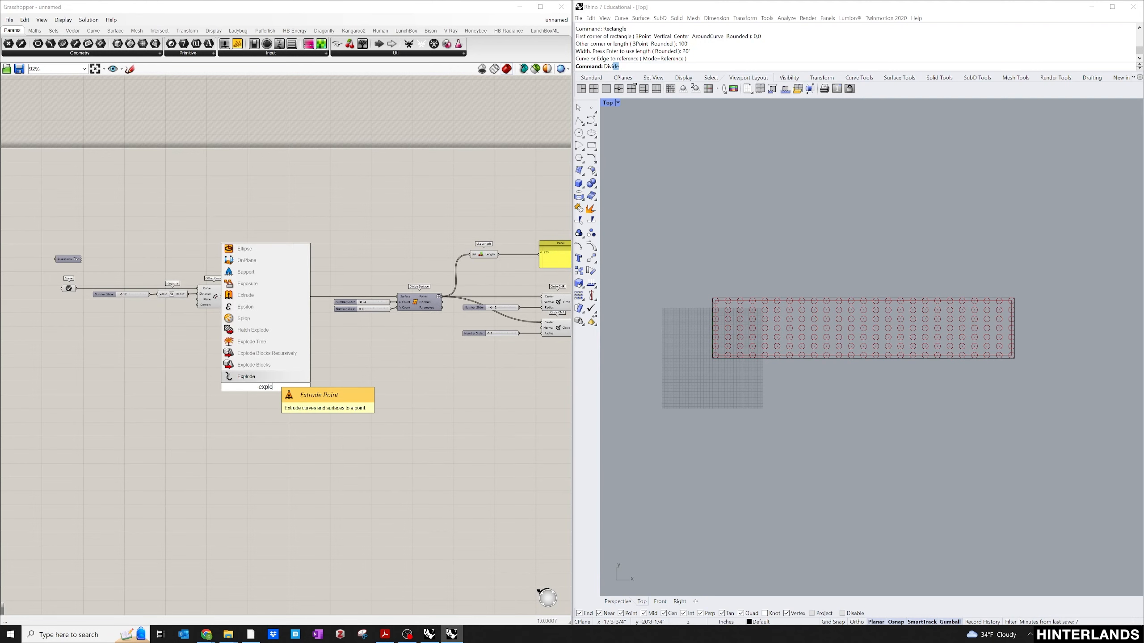
key(Return)
scroll(292, 378, up, 2)
drag(217, 247, 271, 353)
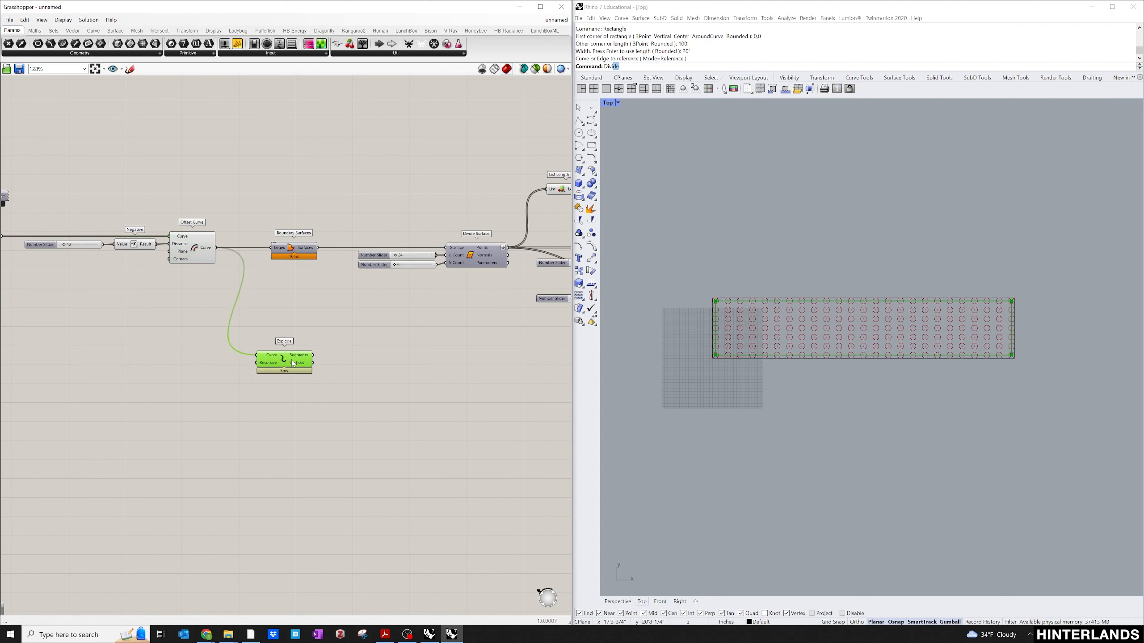
click(292, 378)
scroll(310, 356, up, 2)
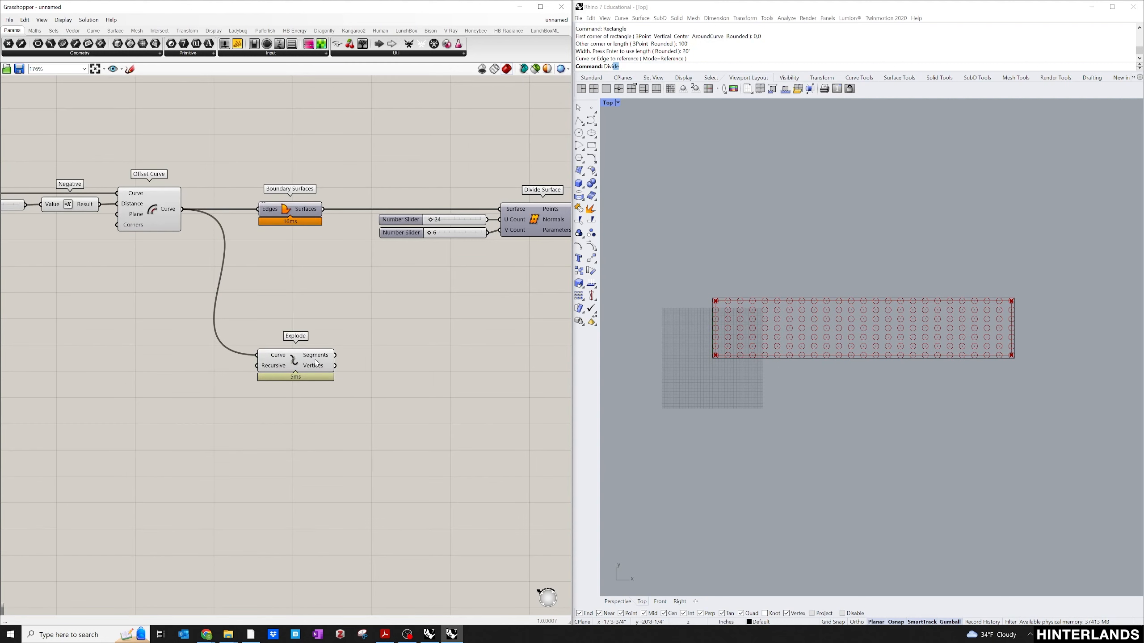
mouse_move(318, 360)
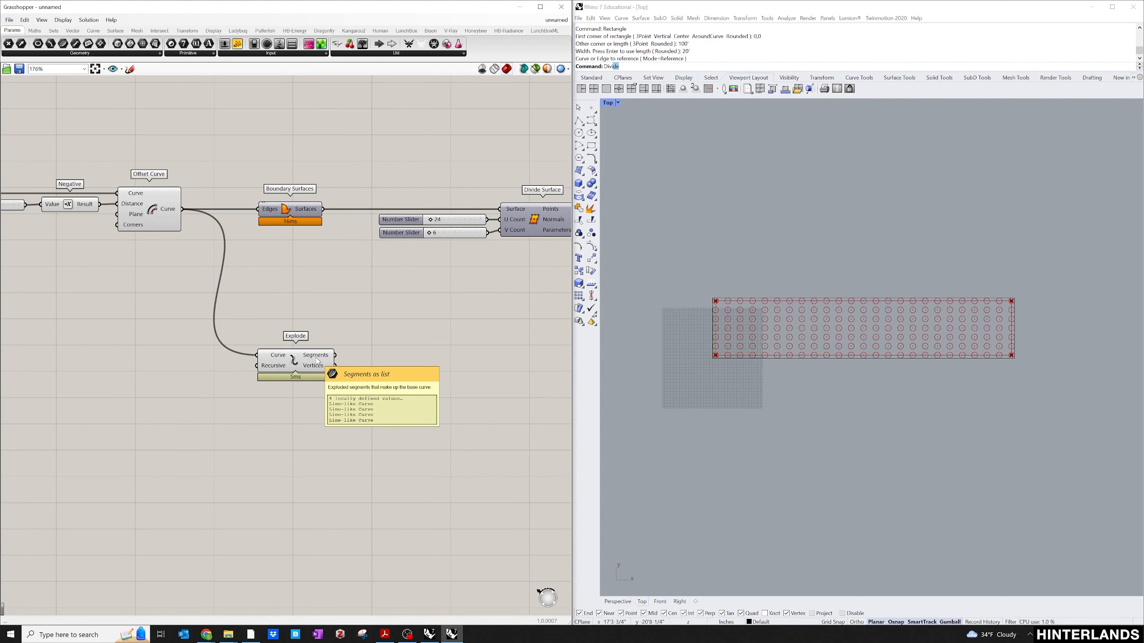
double_click(425, 345)
double_click(370, 369)
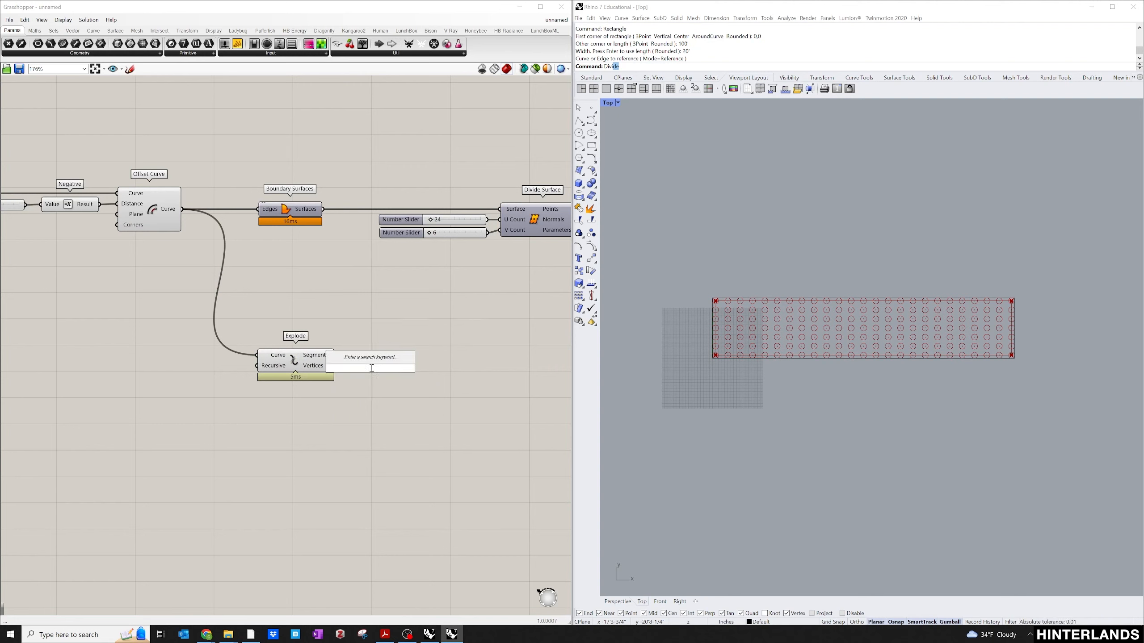
text(list)
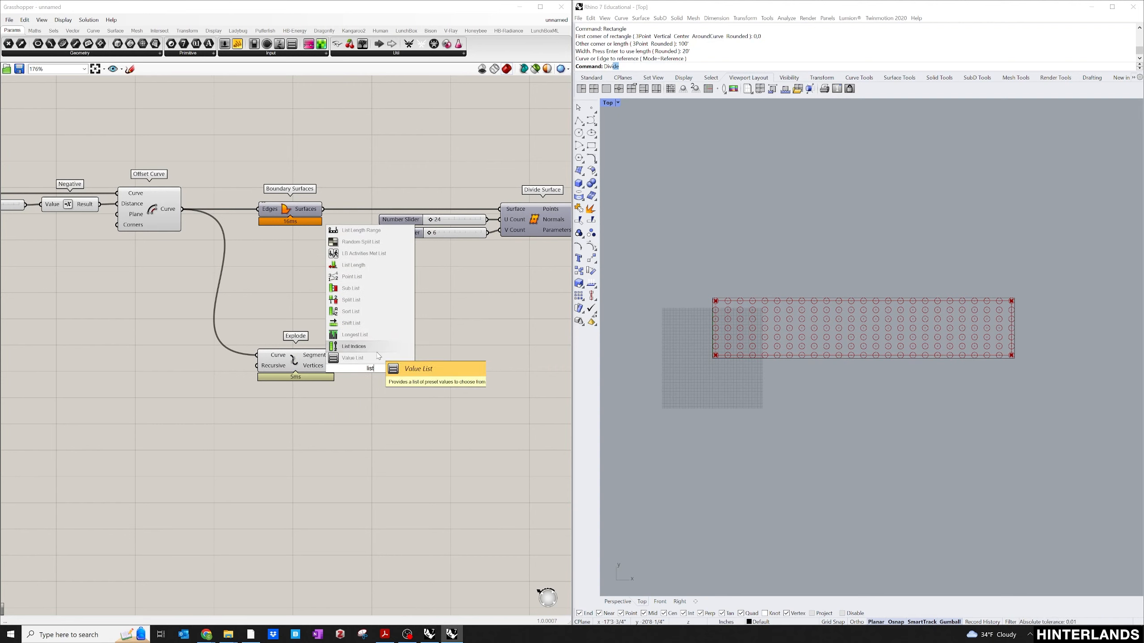
click(353, 265)
drag(380, 348, 411, 362)
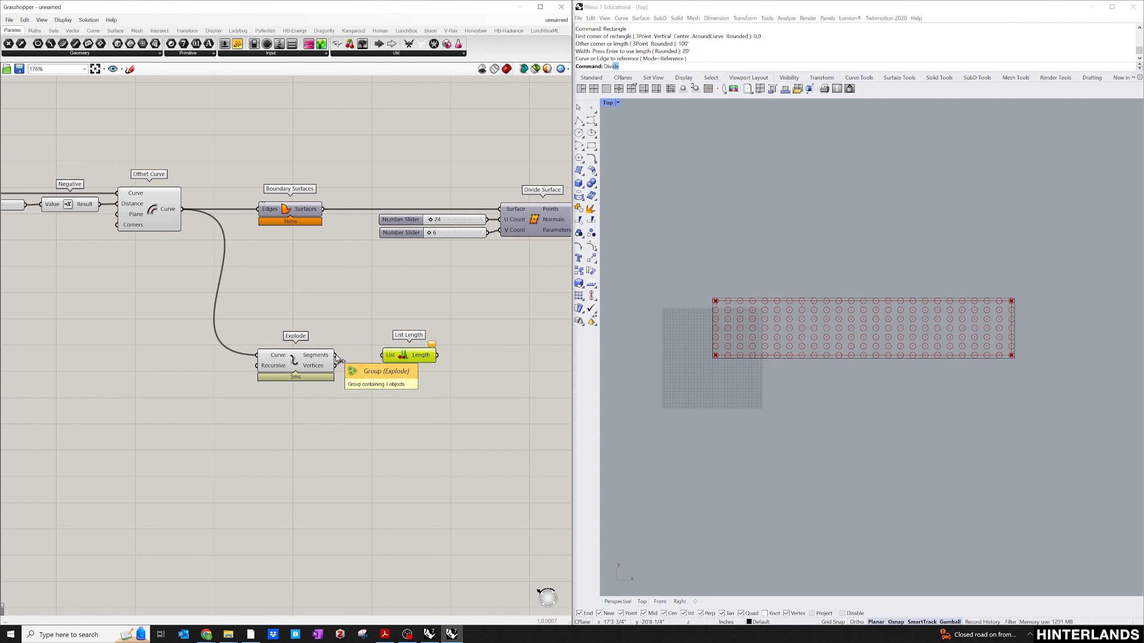
click(410, 355)
key(Delete)
Step: Add a List Item component beside Explode and connect the Segments output to its List input
double_click(410, 355)
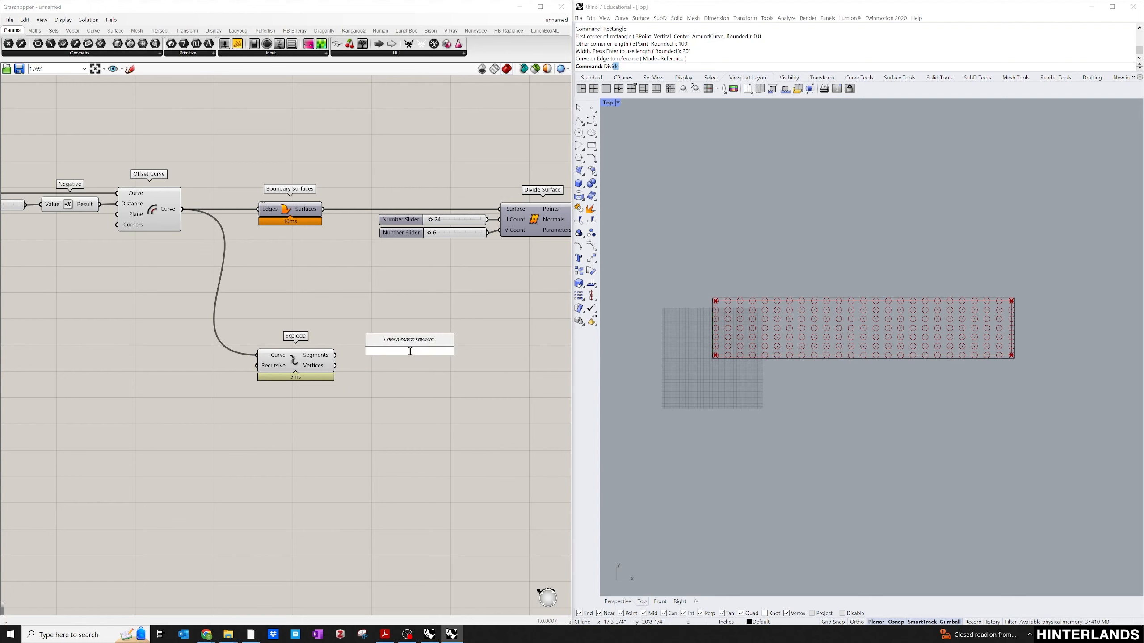
text(list item)
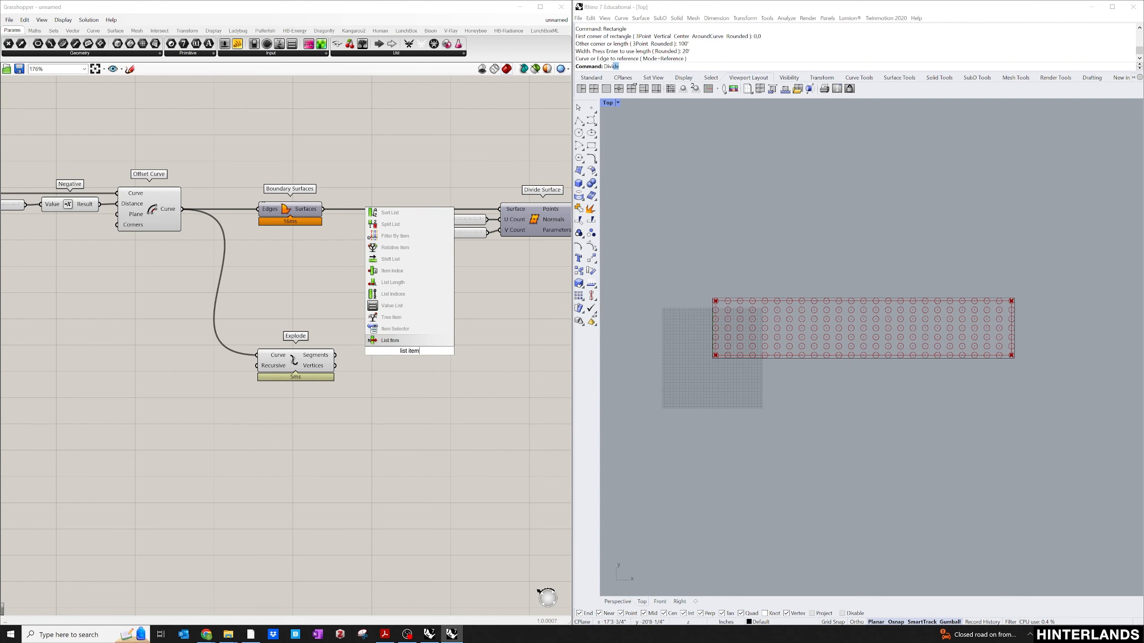
key(Return)
drag(336, 355, 432, 363)
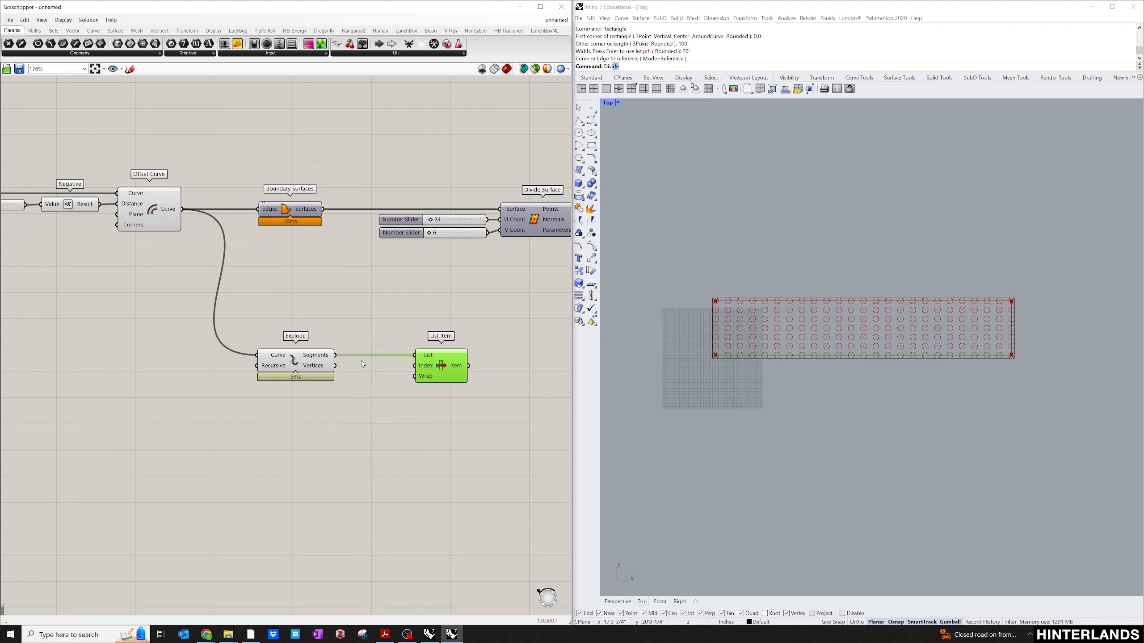
Step: Create a number slider from 0 to 3 set to 1, connect it to List Item's Index, and align it between the components
double_click(365, 386)
text(0)
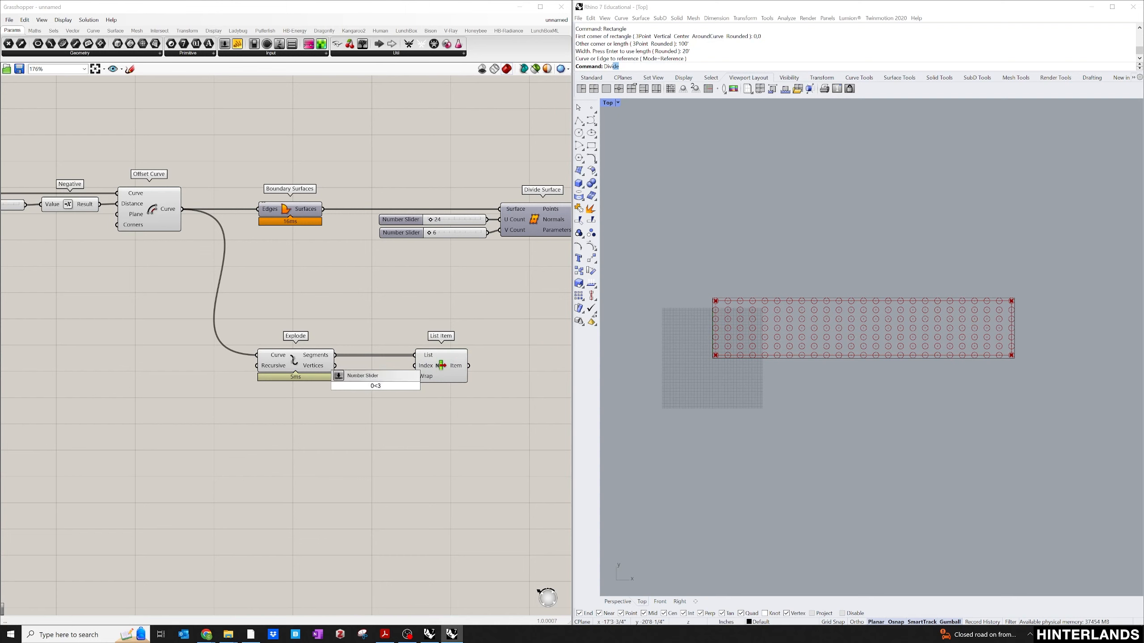
text(<1<3)
key(Return)
scroll(396, 370, down, 1)
drag(434, 366, 463, 366)
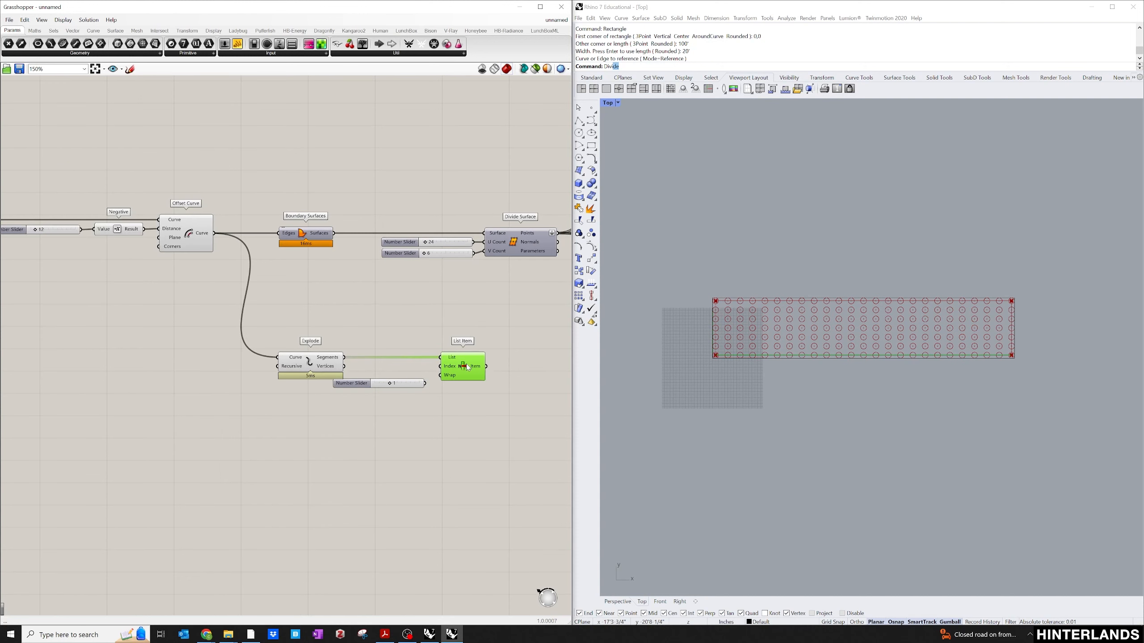
drag(375, 384, 474, 367)
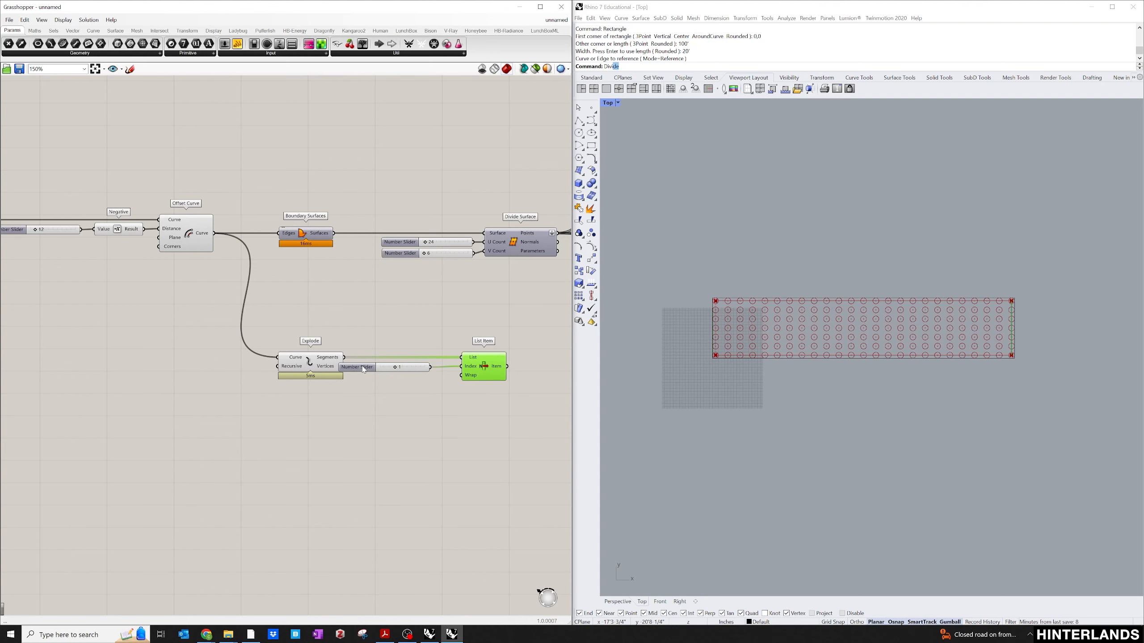
drag(362, 366, 379, 365)
Step: Turn off the preview of the Explode component
click(312, 355)
right_click(310, 358)
click(315, 377)
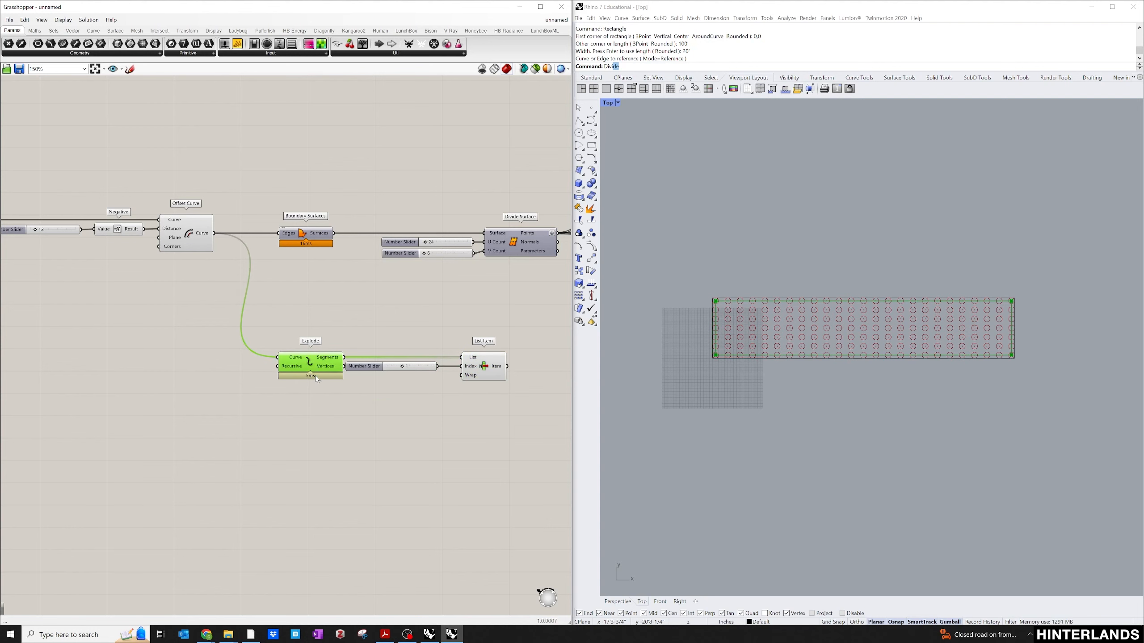
Step: Set the List Item index slider to 0
scroll(495, 347, up, 2)
click(481, 368)
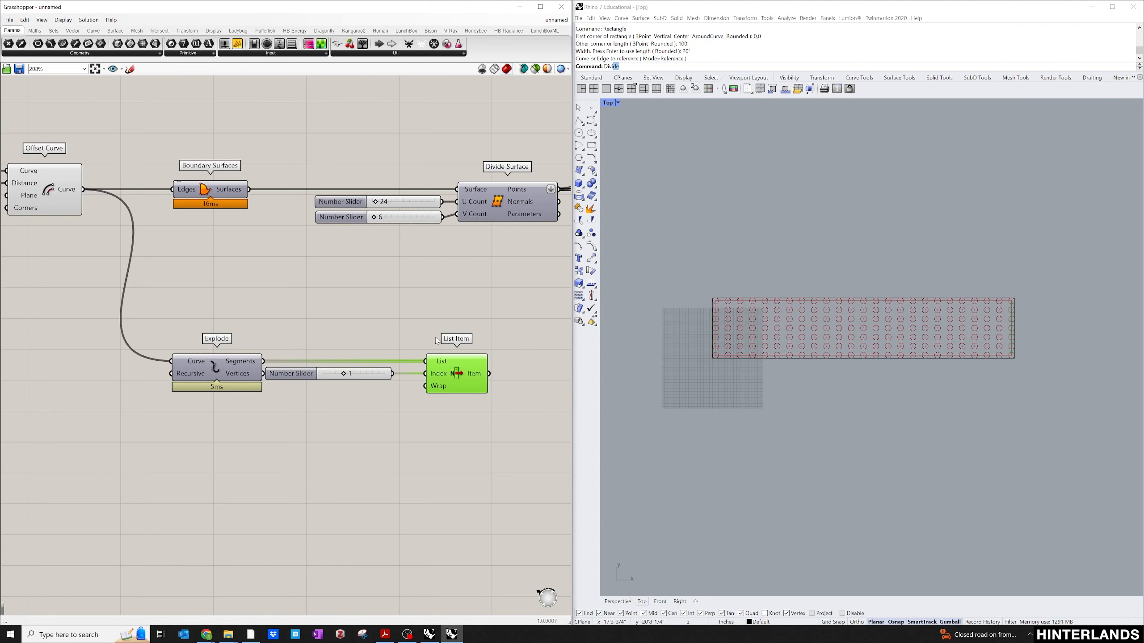
scroll(322, 377, up, 2)
drag(349, 371, 320, 375)
scroll(407, 335, down, 4)
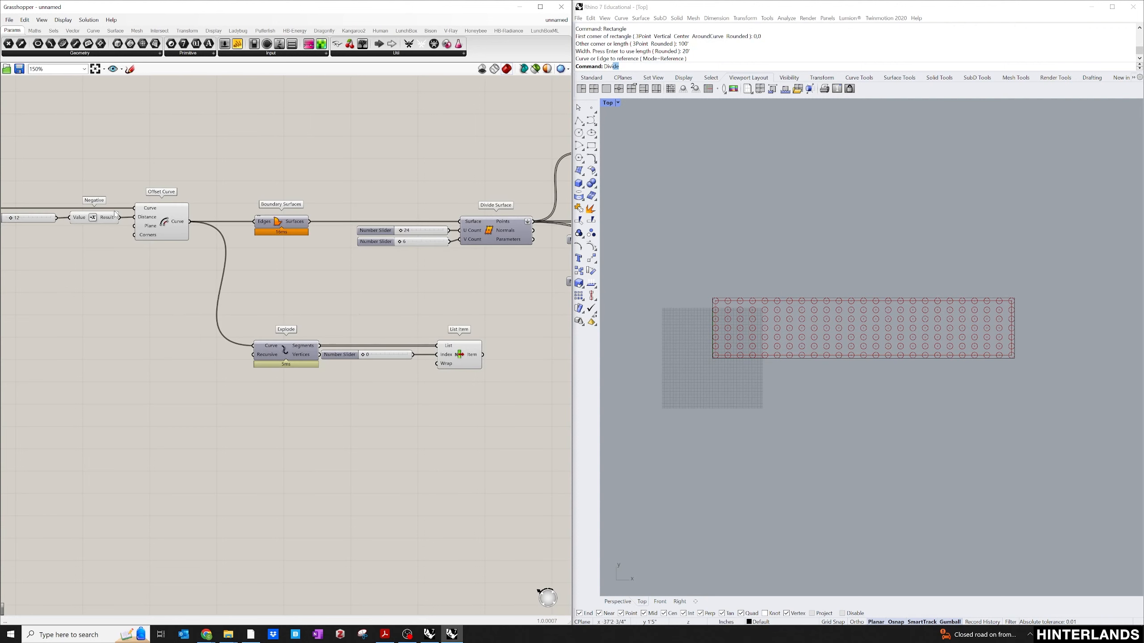
Step: Turn off the preview of the Offset Curve component
click(171, 225)
right_click(168, 221)
click(184, 239)
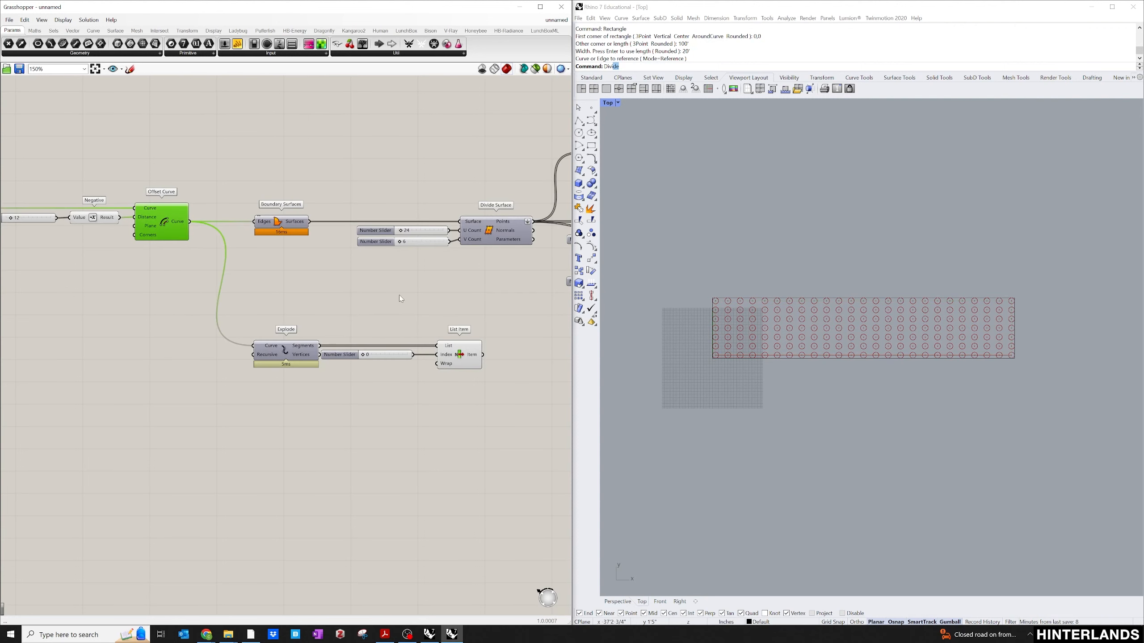
click(398, 296)
Step: Add a Divide Curve component after List Item and connect the Item output to its Curve input
scroll(441, 371, up, 3)
click(305, 350)
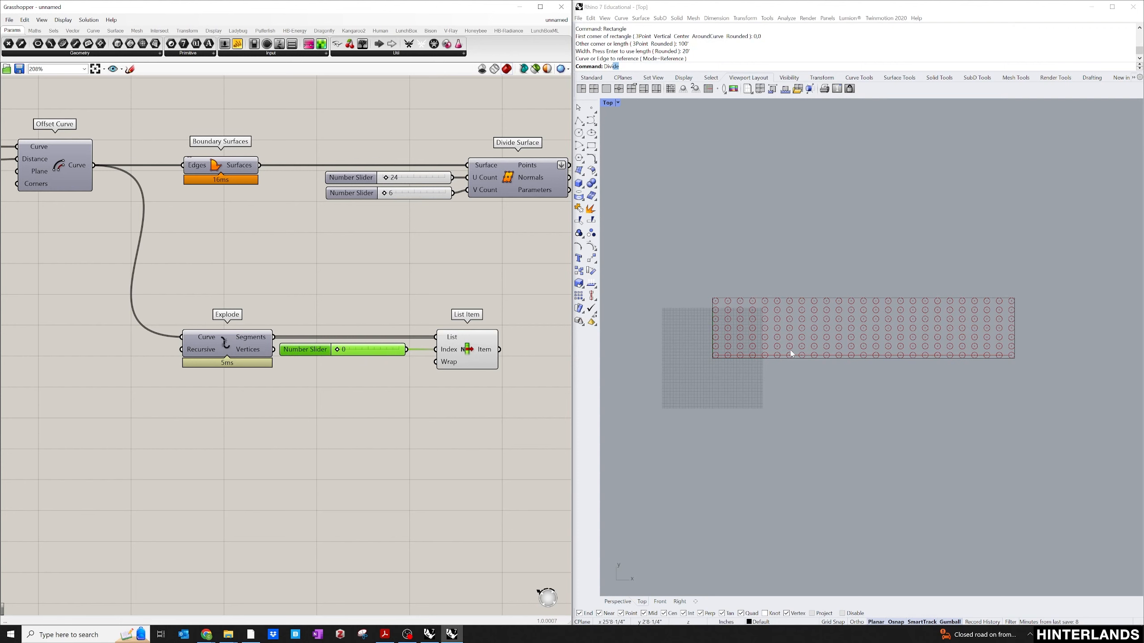
scroll(751, 369, up, 3)
scroll(515, 354, down, 3)
click(506, 334)
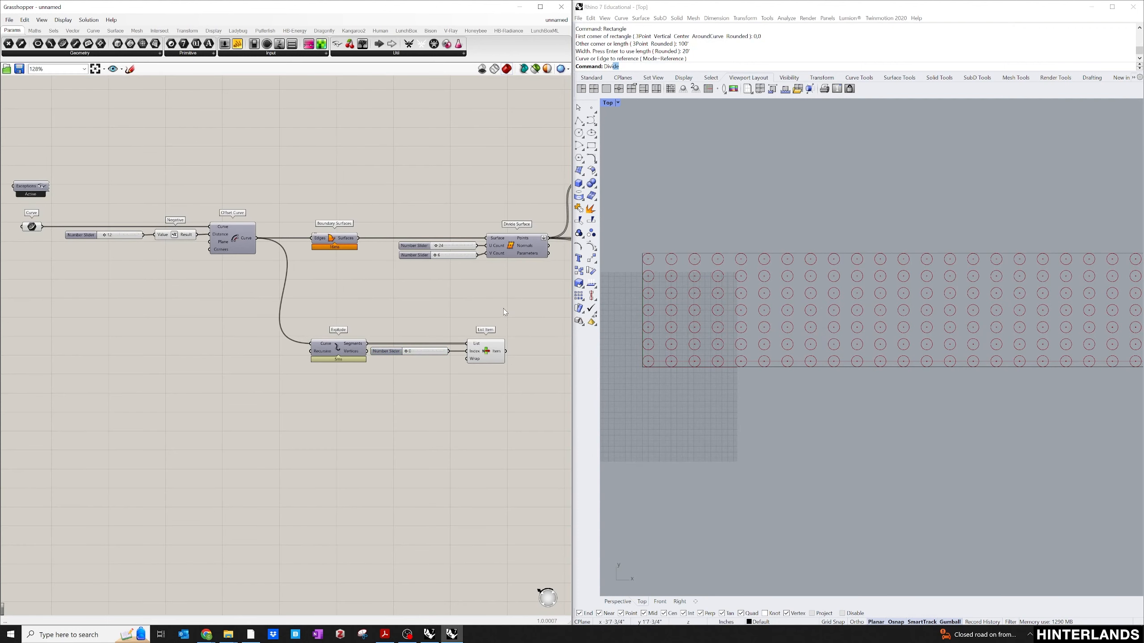
right_drag(503, 309, 379, 297)
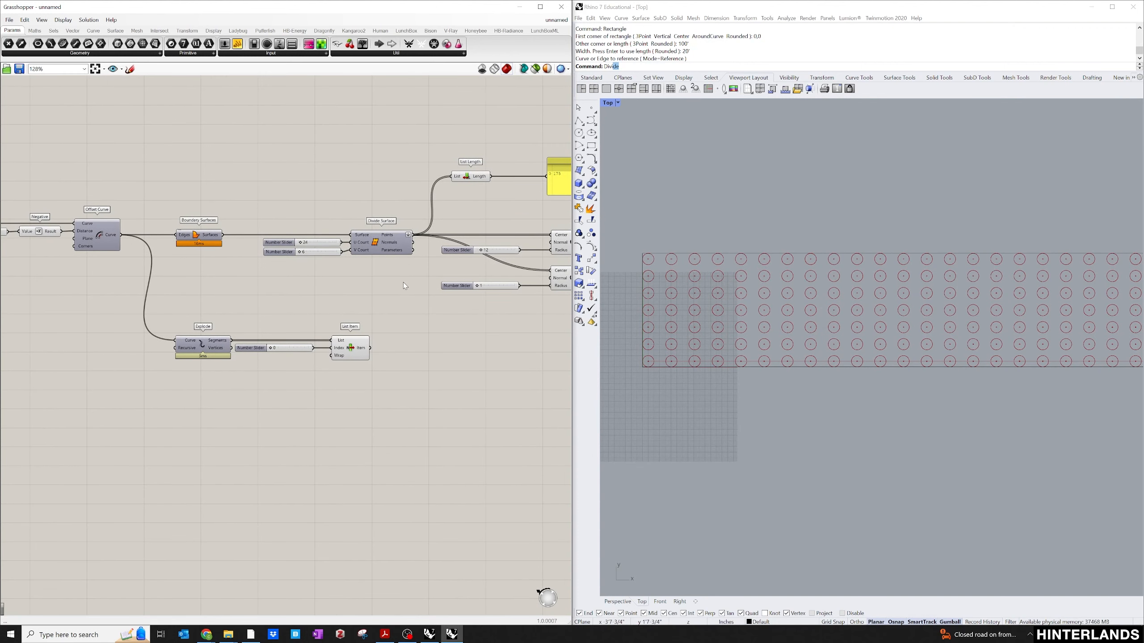
double_click(431, 363)
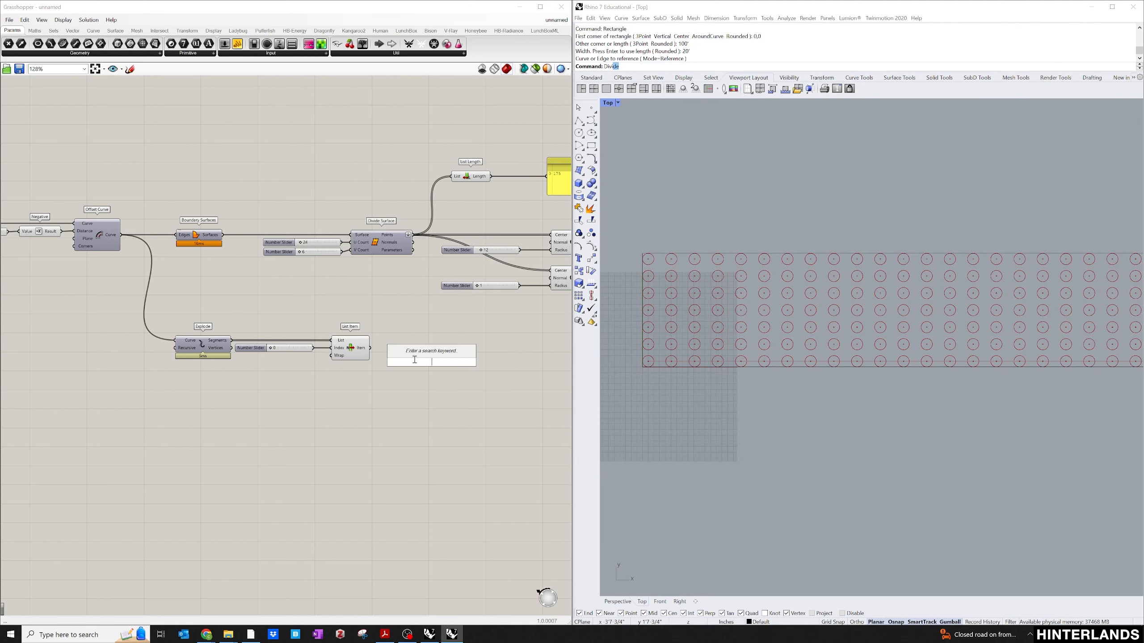
text(divi)
key(Return)
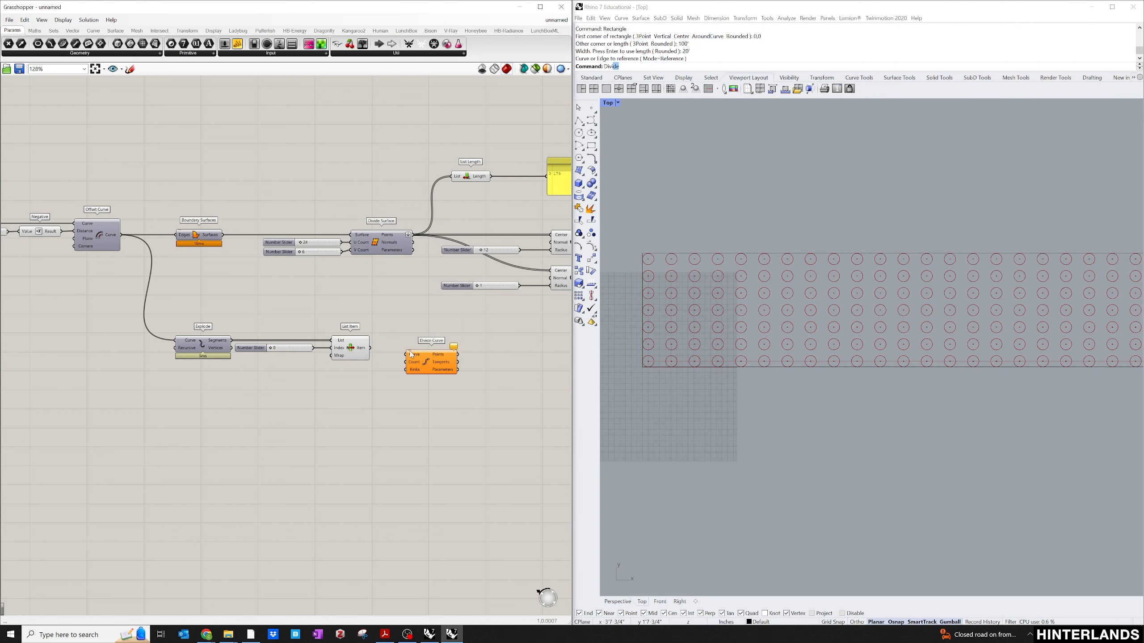
drag(370, 348, 455, 364)
click(450, 384)
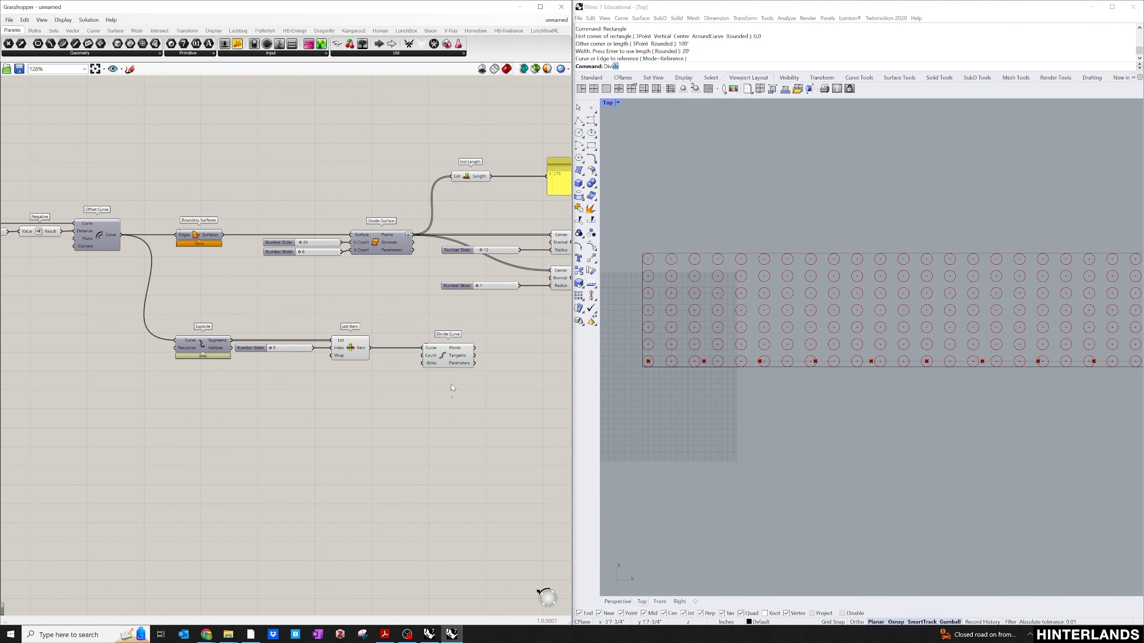
scroll(430, 357, down, 2)
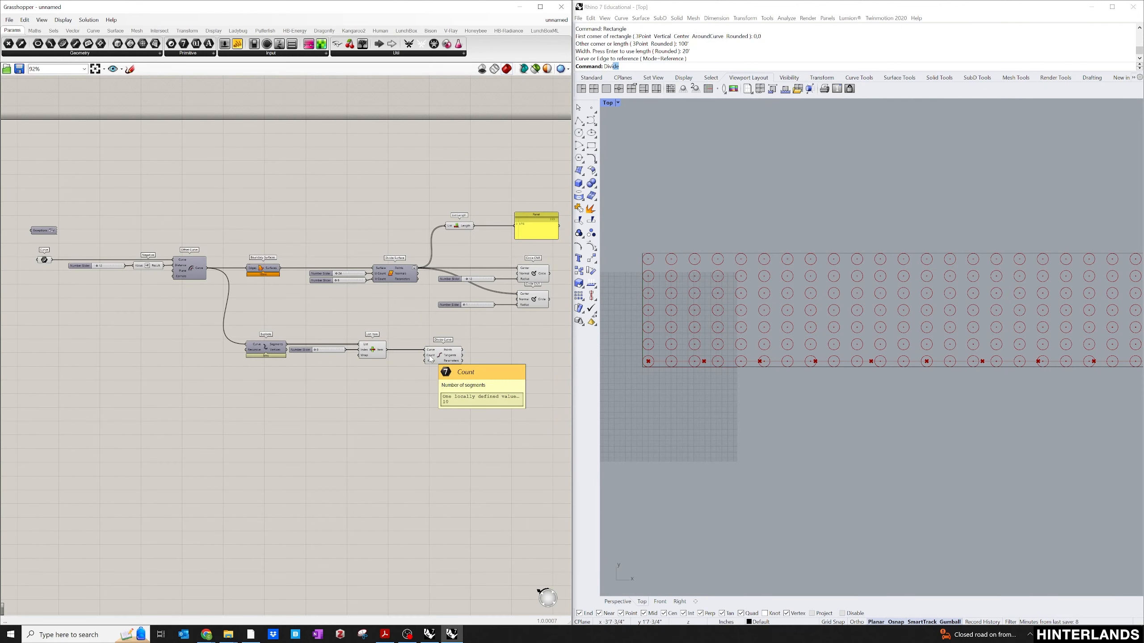
Step: Connect the Divide Surface U Count slider to the Count input of the Divide Curve component
scroll(431, 358, up, 2)
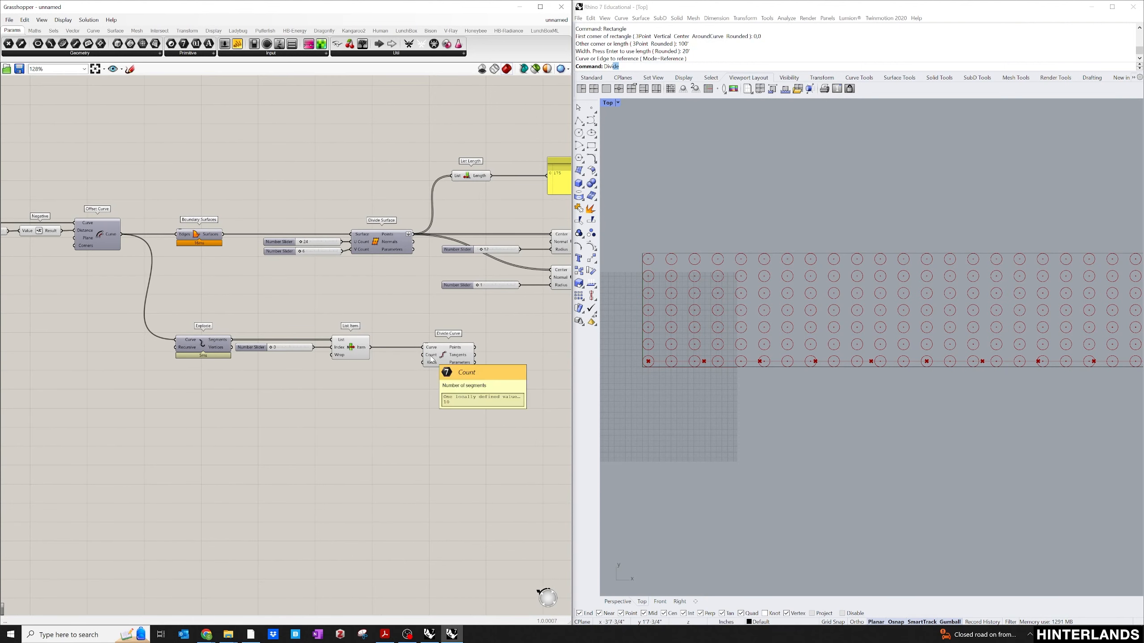
click(376, 244)
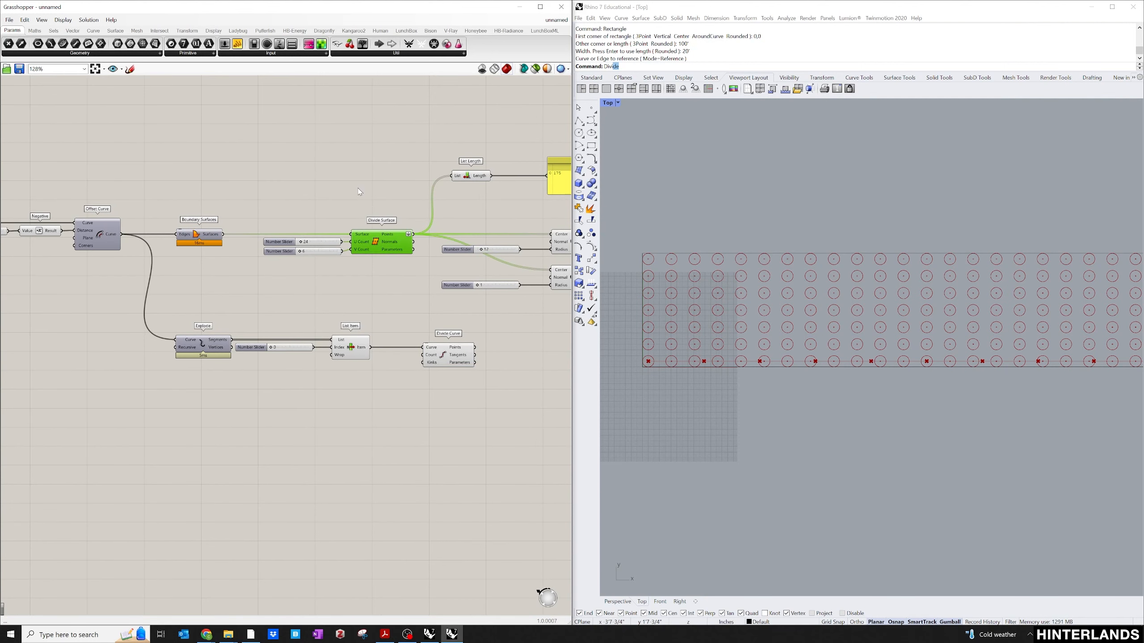
drag(343, 251, 428, 356)
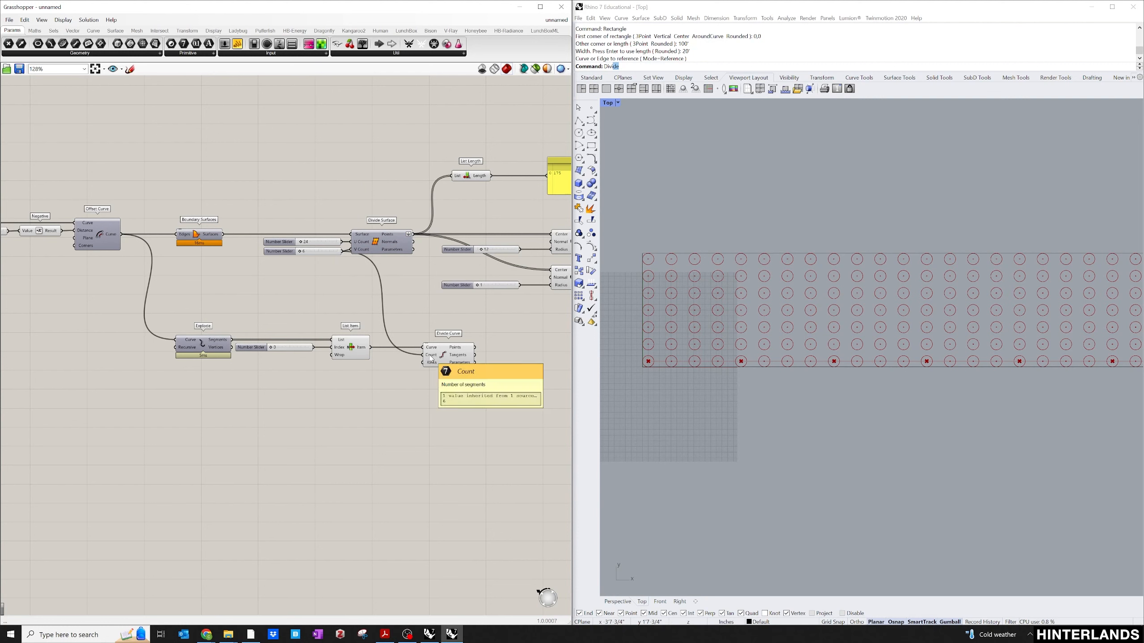
mouse_move(429, 356)
mouse_down()
mouse_move(411, 346)
mouse_move(423, 355)
mouse_up()
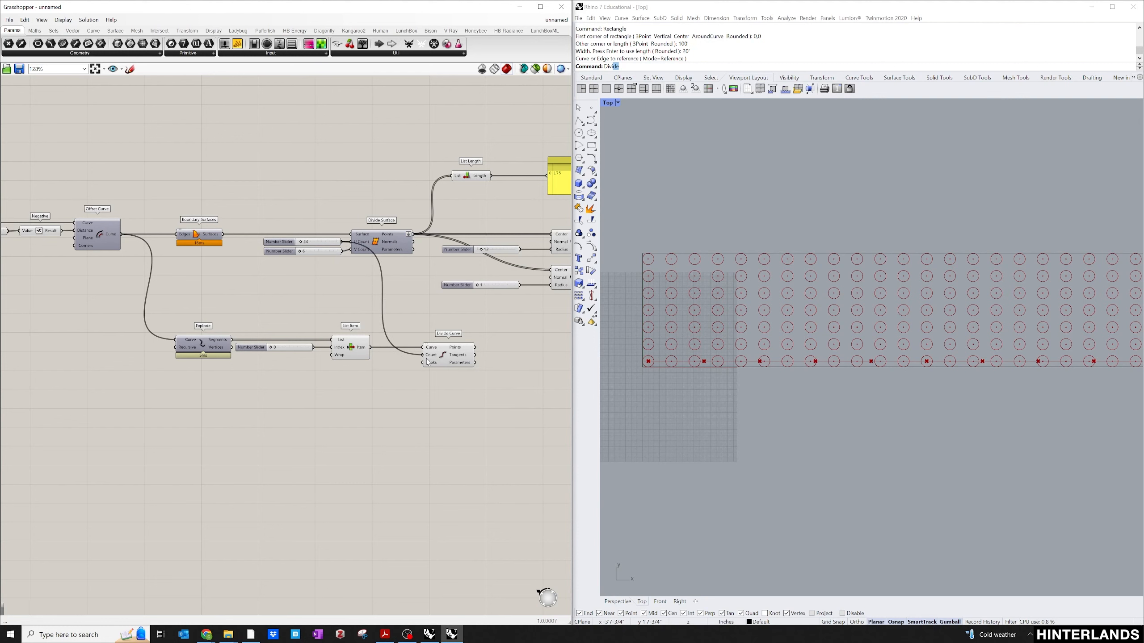
click(448, 358)
click(480, 400)
Step: Add a Point List component and connect the Divide Curve Points output to its Points input
right_drag(529, 379, 434, 381)
scroll(647, 364, up, 3)
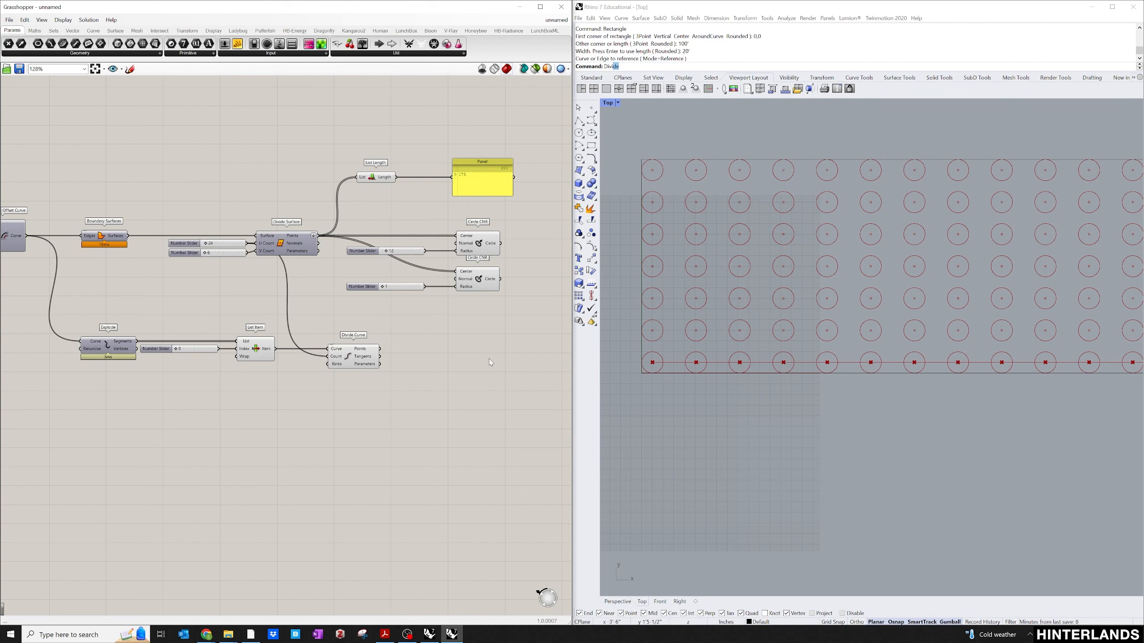
double_click(450, 358)
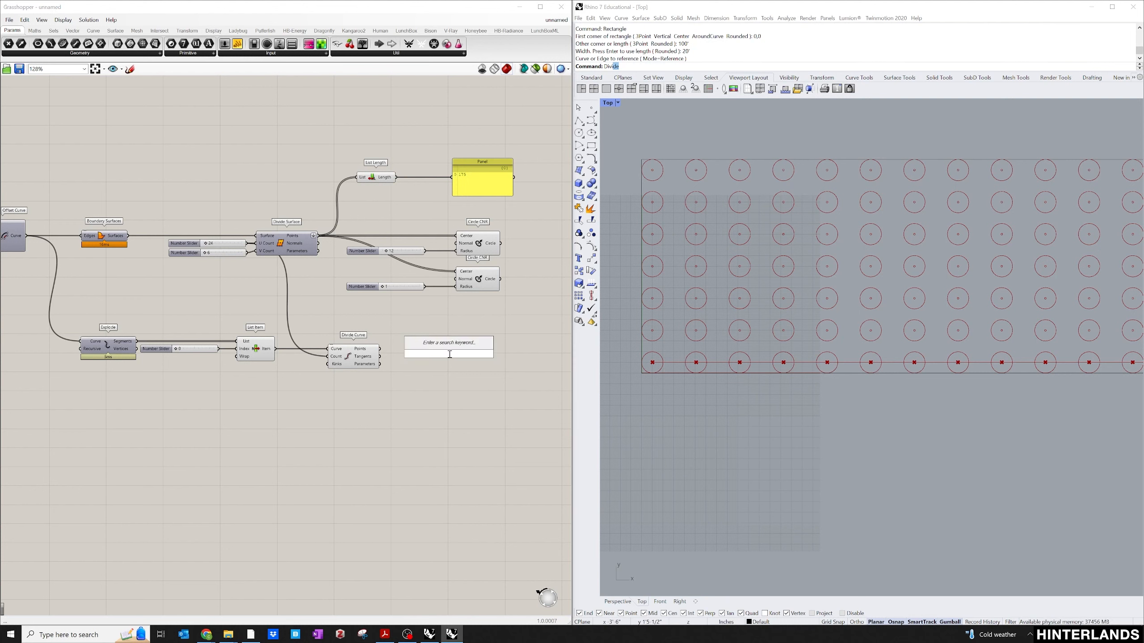
text(point)
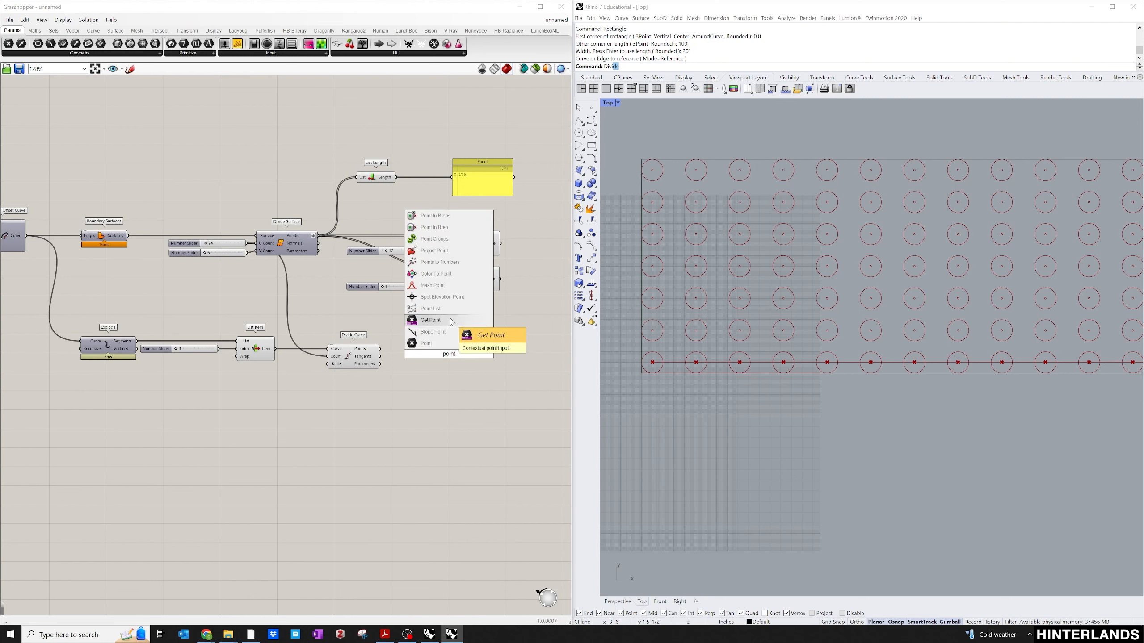
click(430, 309)
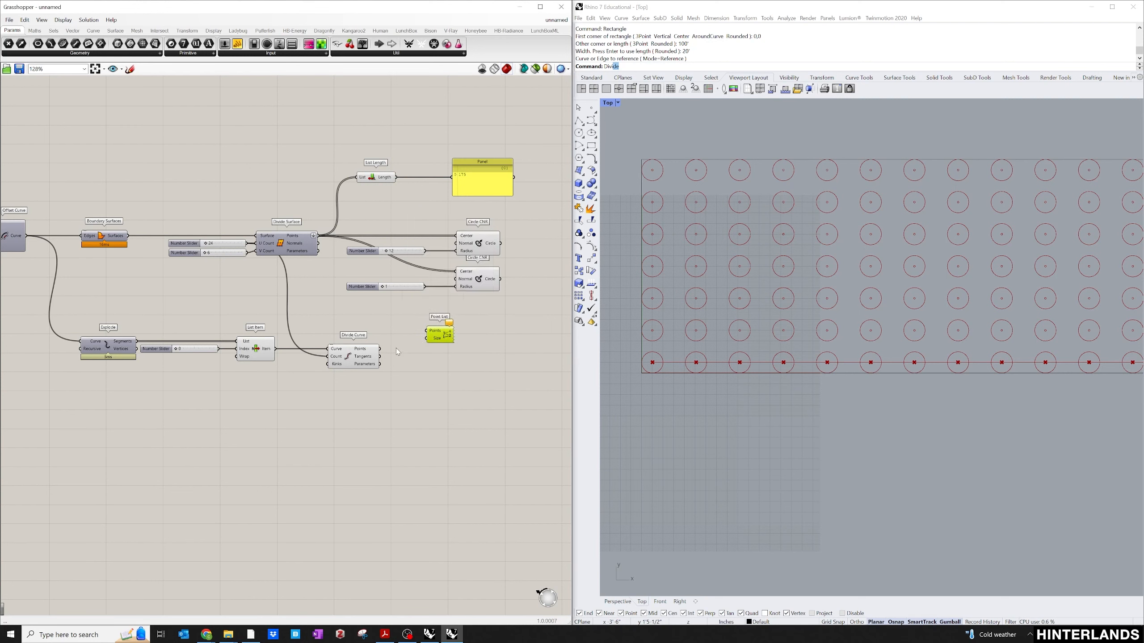
drag(381, 349, 458, 341)
Step: Add a 0 to 20 number slider at 12, connect it to the Point List Size input, and reposition both beside Divide Curve
double_click(431, 352)
text(0<1)
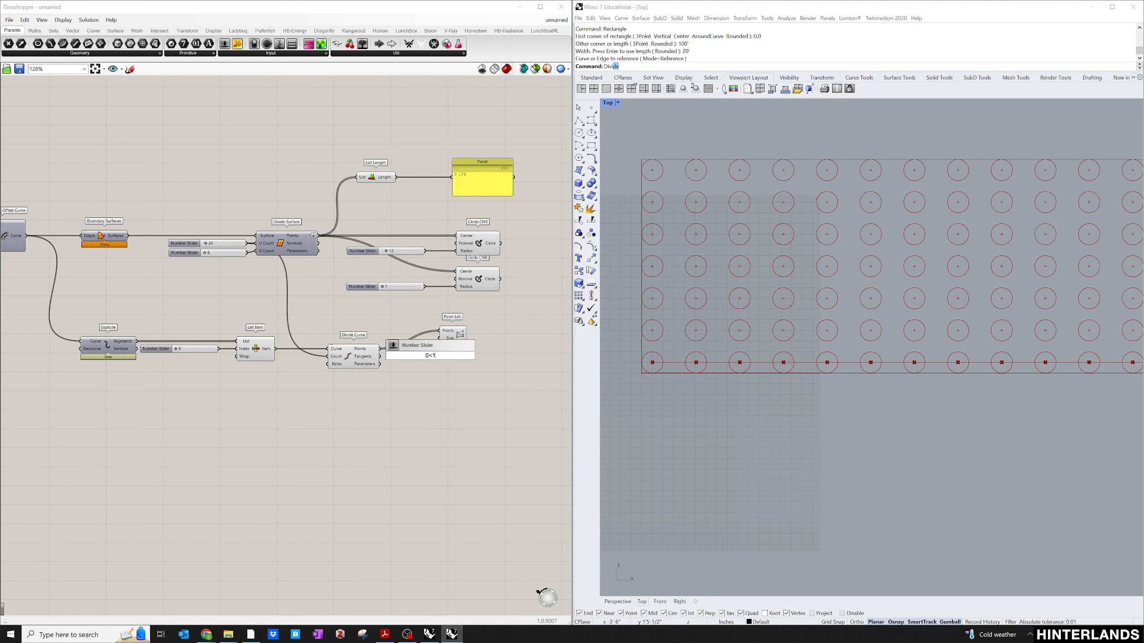
text(2<20)
key(Return)
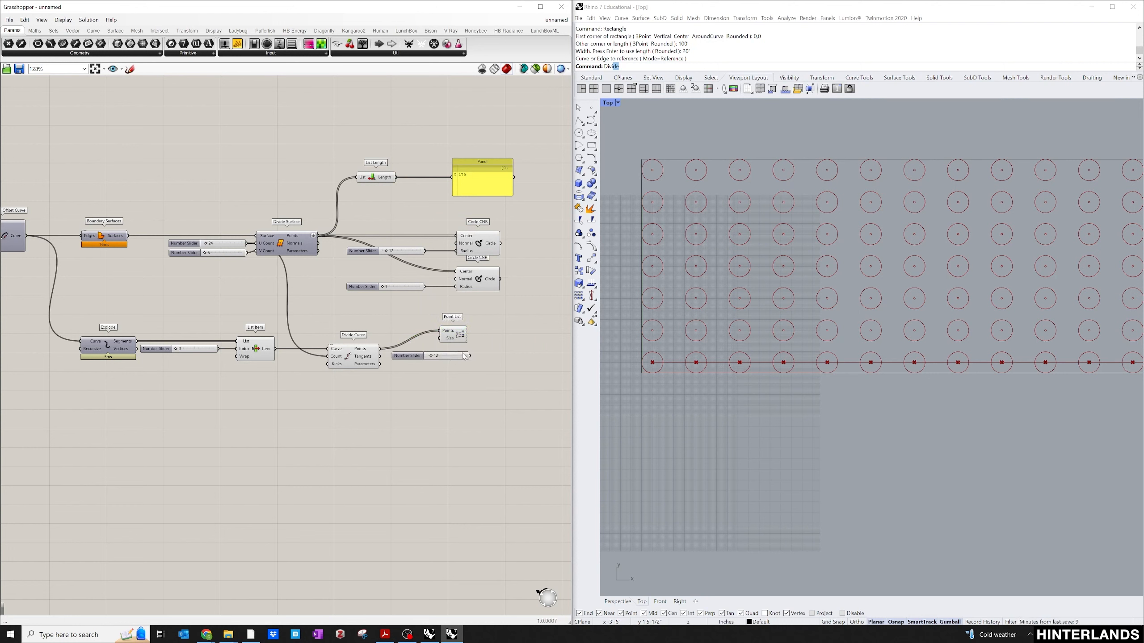
drag(470, 356, 440, 338)
drag(452, 331, 511, 329)
drag(408, 356, 415, 335)
scroll(777, 388, down, 5)
scroll(1062, 386, up, 3)
scroll(1126, 377, up, 2)
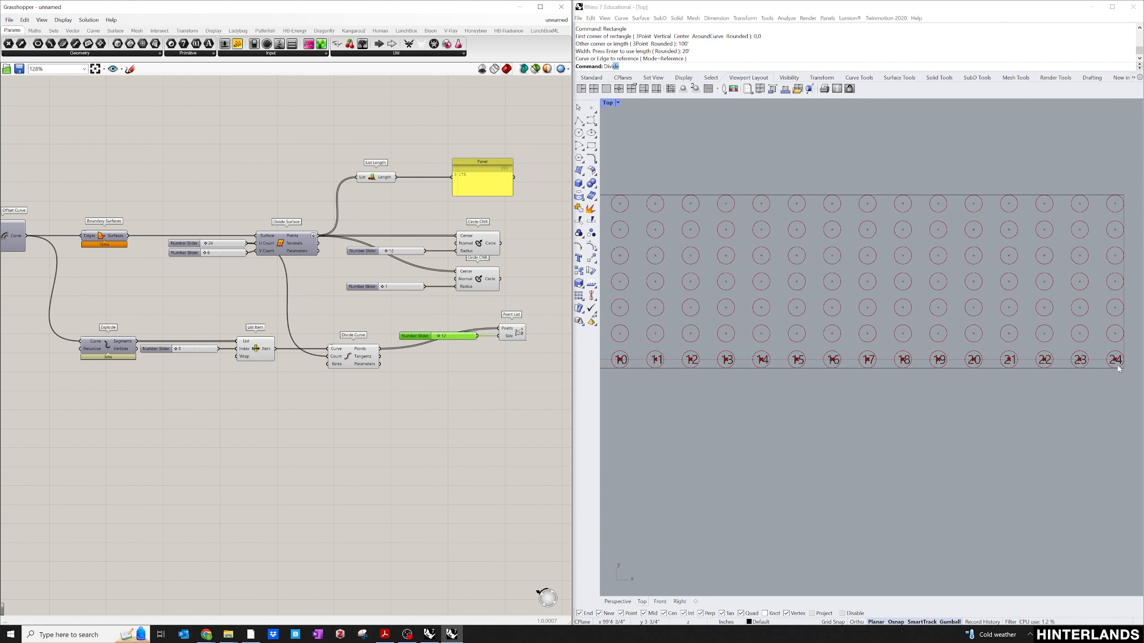
Step: Add a List Item component below Point List and feed the Divide Curve Points output into its List input
click(489, 359)
scroll(502, 345, up, 2)
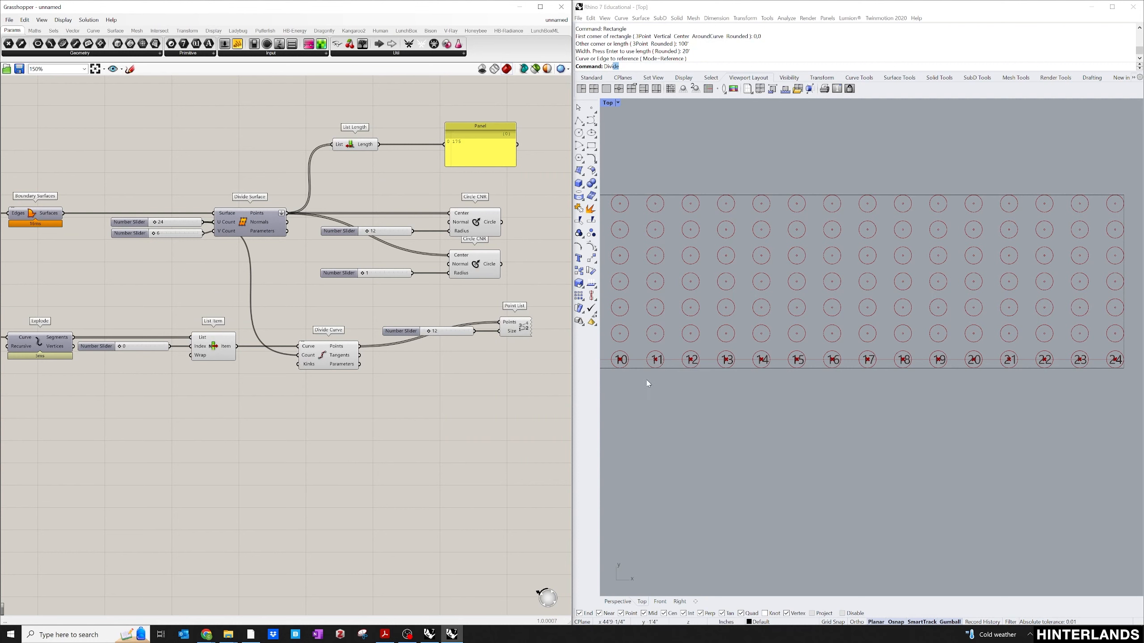
scroll(733, 399, down, 4)
scroll(623, 385, up, 3)
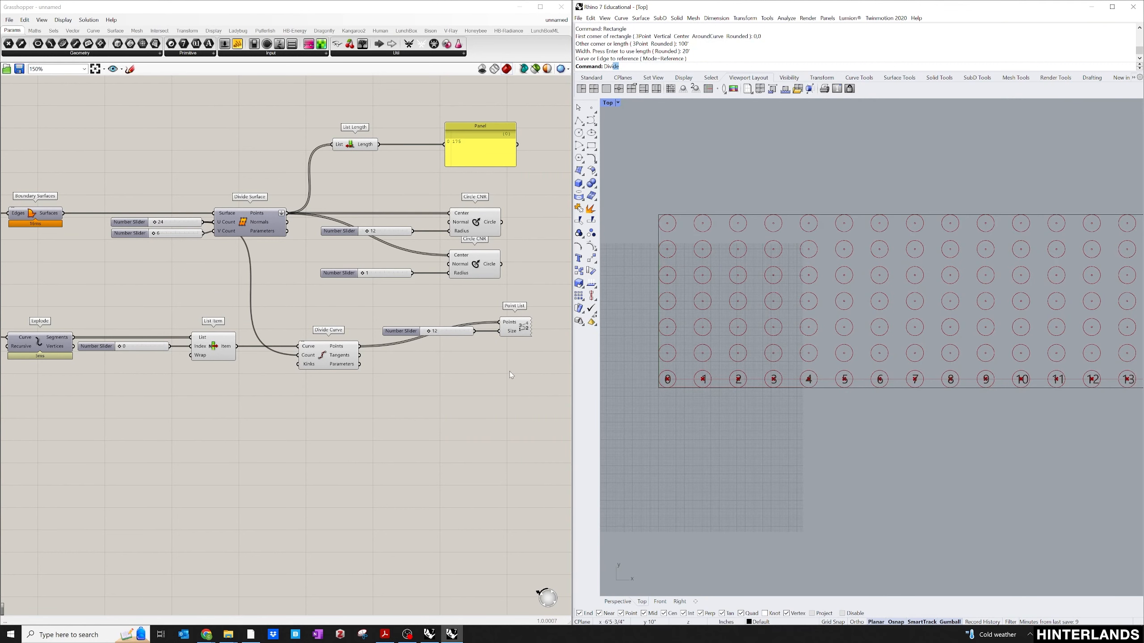
double_click(473, 358)
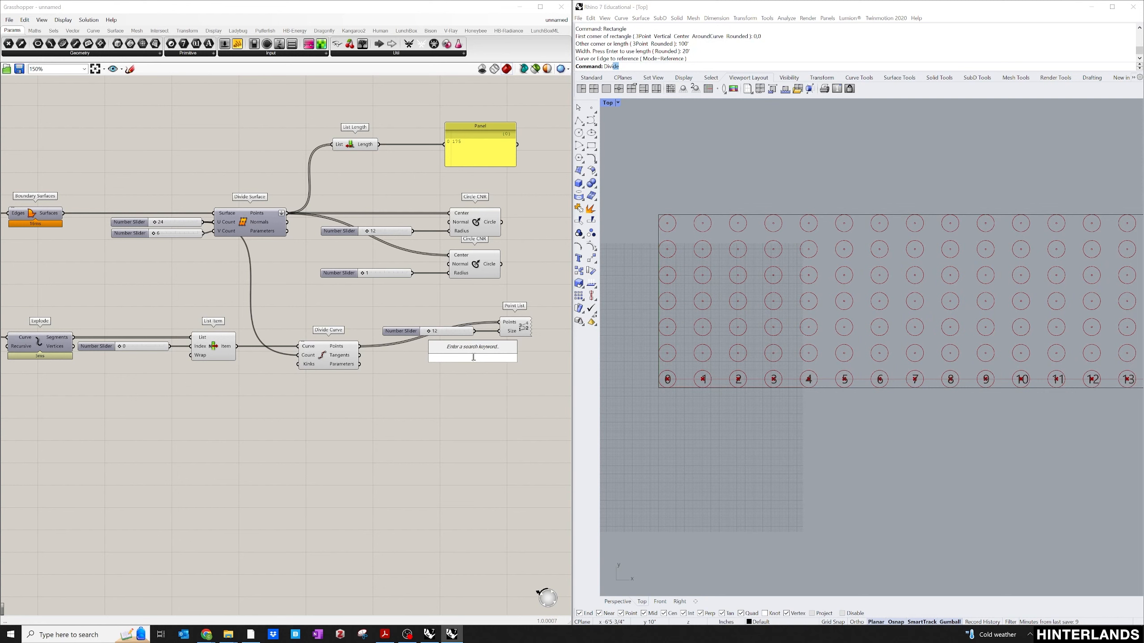
text(lis)
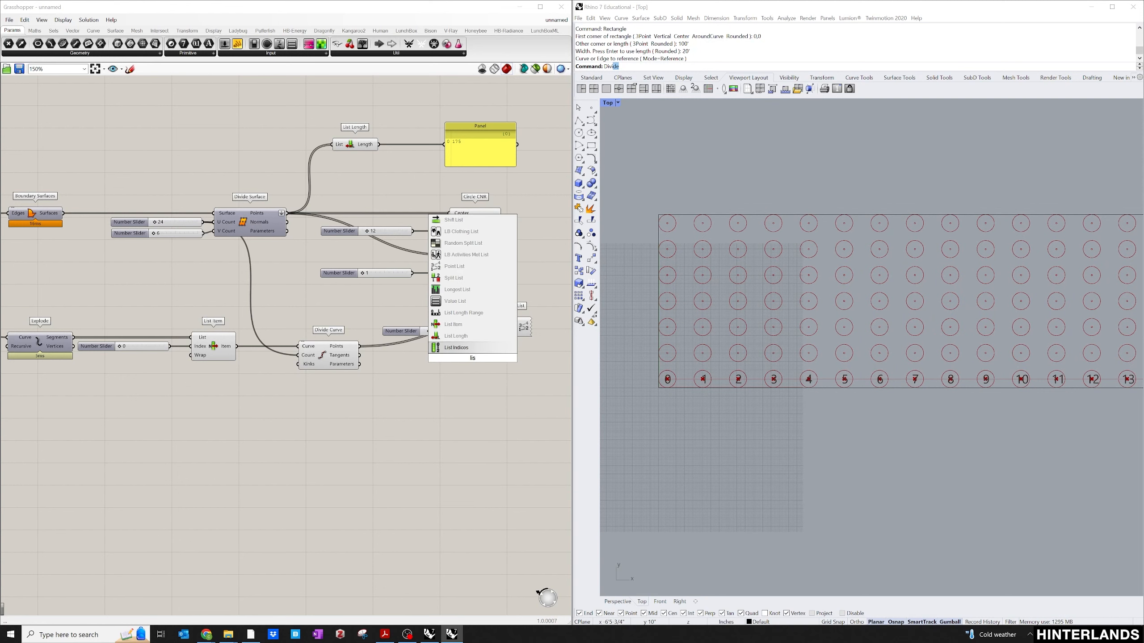
text(t)
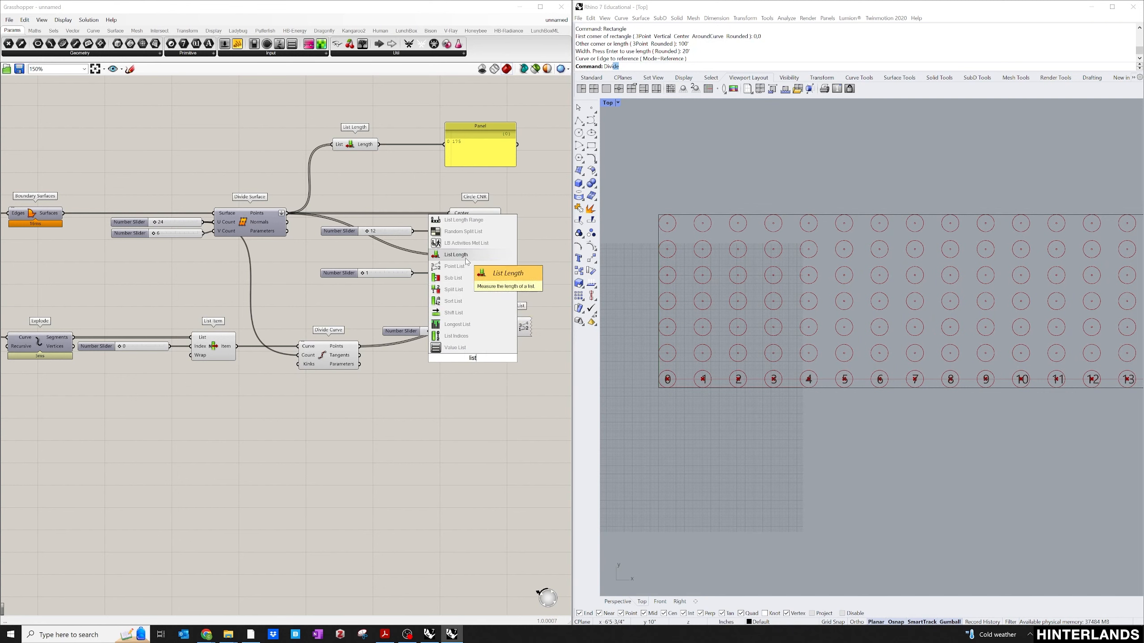
text( item)
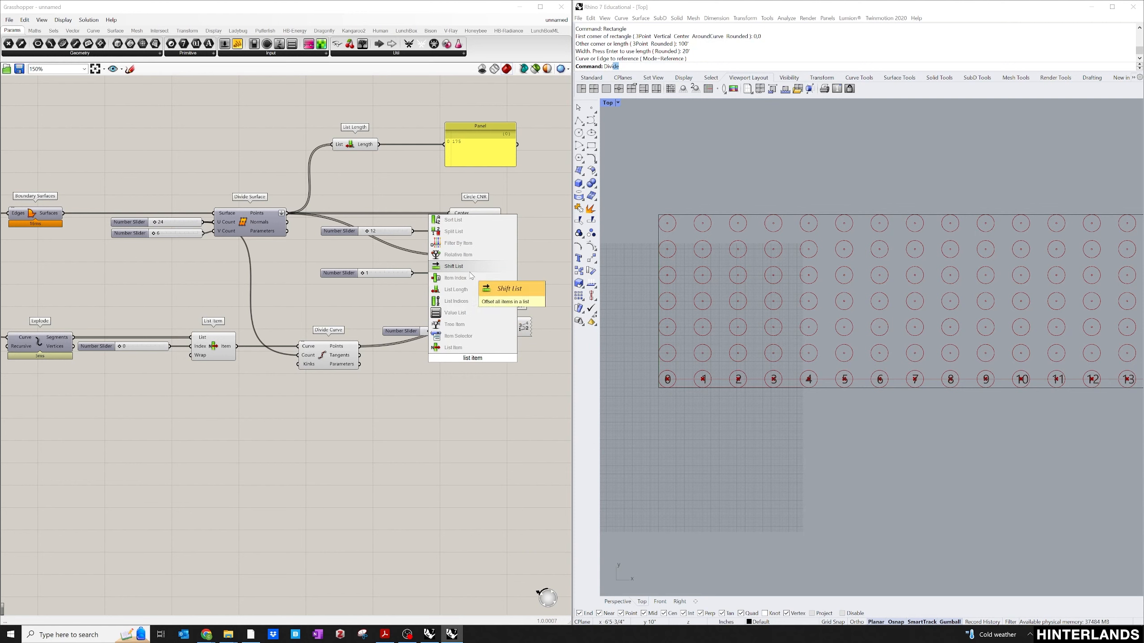
click(454, 347)
drag(473, 374, 478, 350)
Step: Add a number slider at 0 and connect it to the Index input of the new List Item
double_click(415, 361)
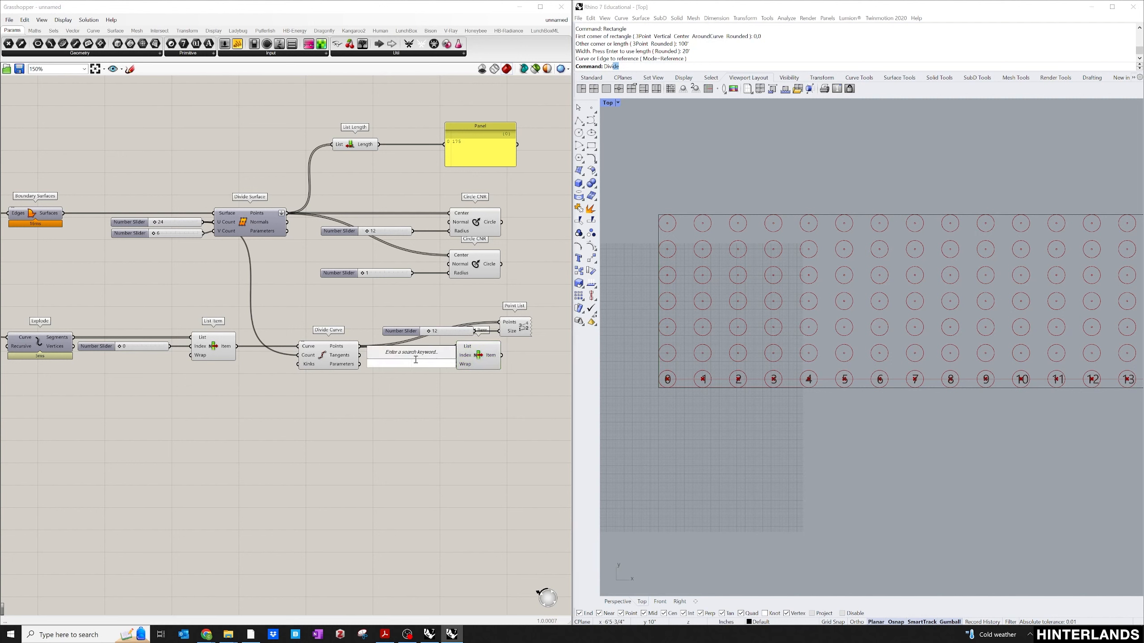
text(0)
key(Return)
mouse_move(479, 359)
mouse_down()
mouse_move(491, 358)
mouse_move(468, 355)
mouse_up()
drag(389, 369, 392, 359)
click(499, 364)
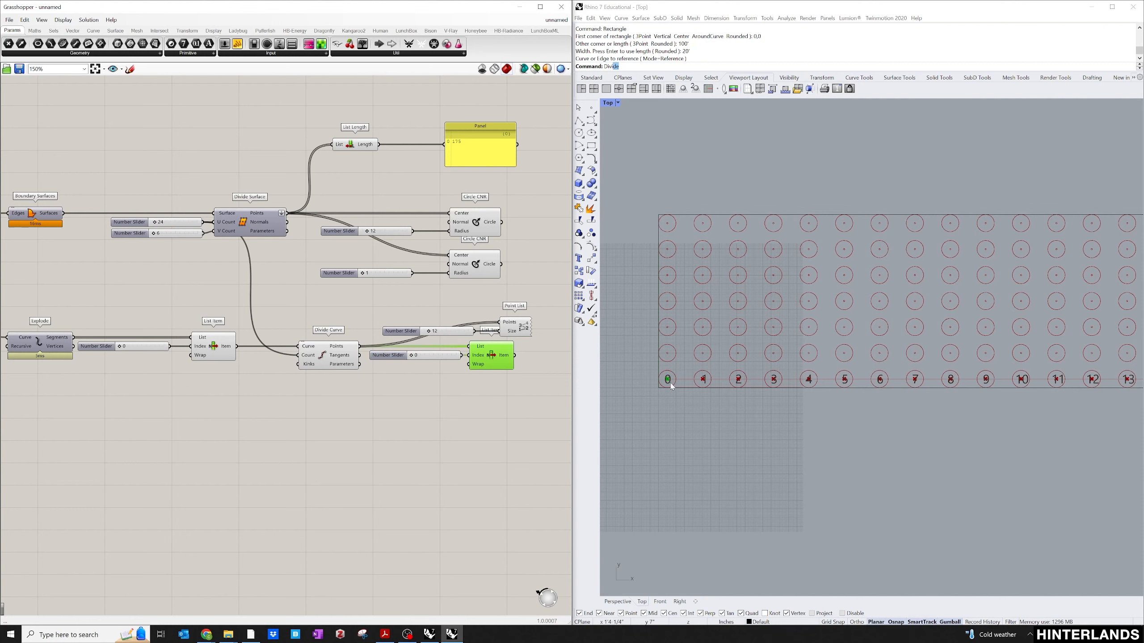
Step: Duplicate the point List Item with its index slider below the original and set the copied slider to 1
click(500, 382)
right_drag(500, 381, 440, 376)
click(332, 347)
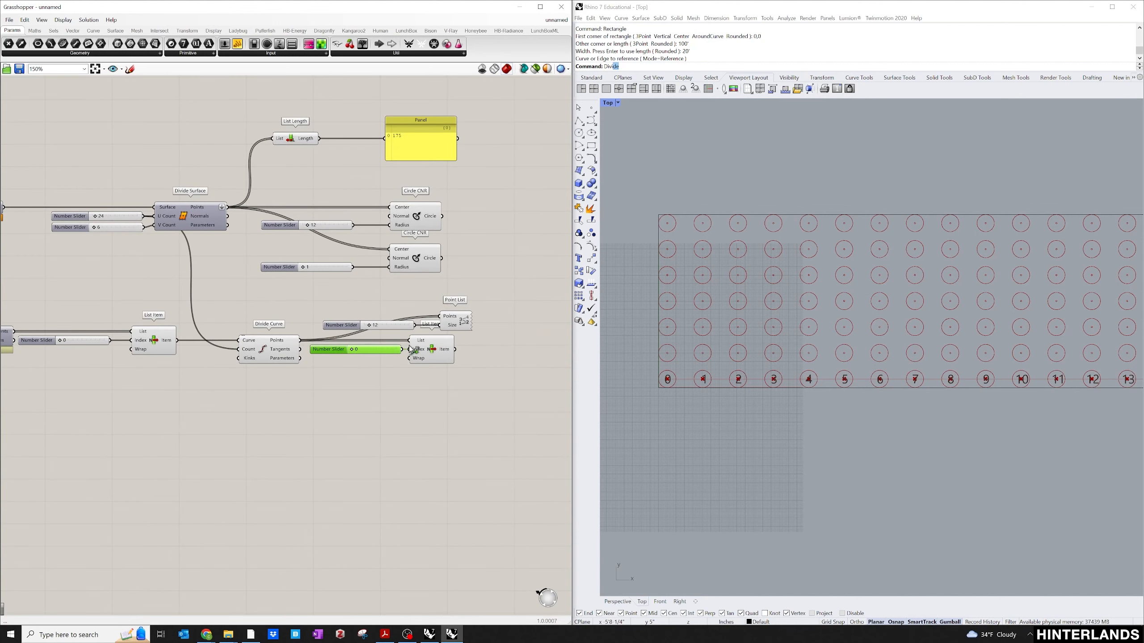
shift+click(416, 349)
click(383, 433)
alt+drag(416, 350, 357, 407)
scroll(355, 406, up, 2)
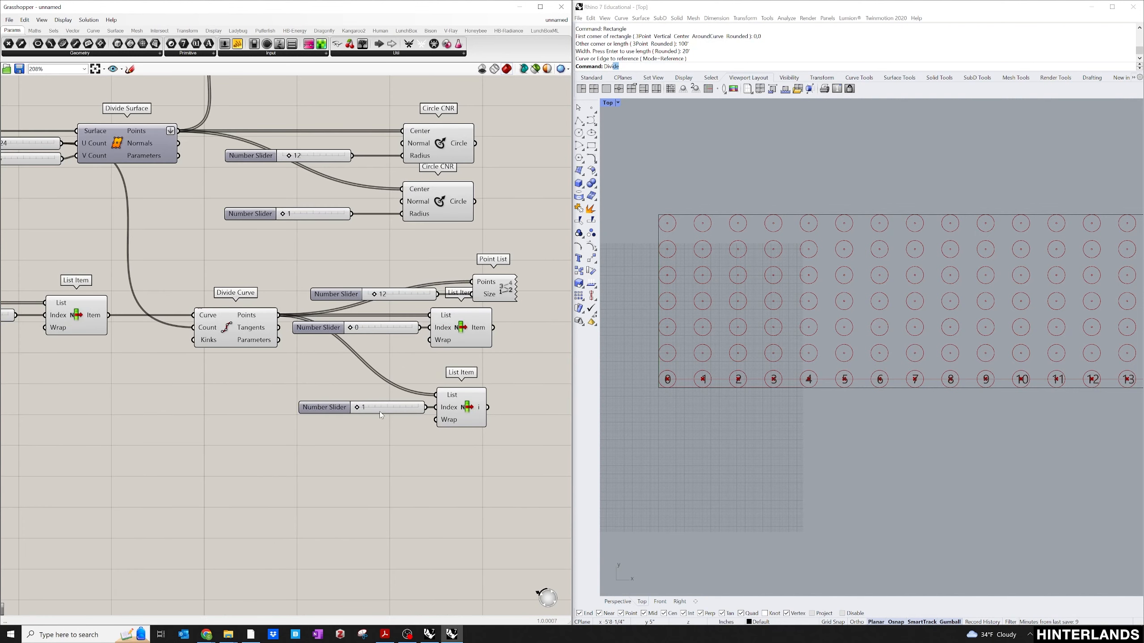
click(453, 402)
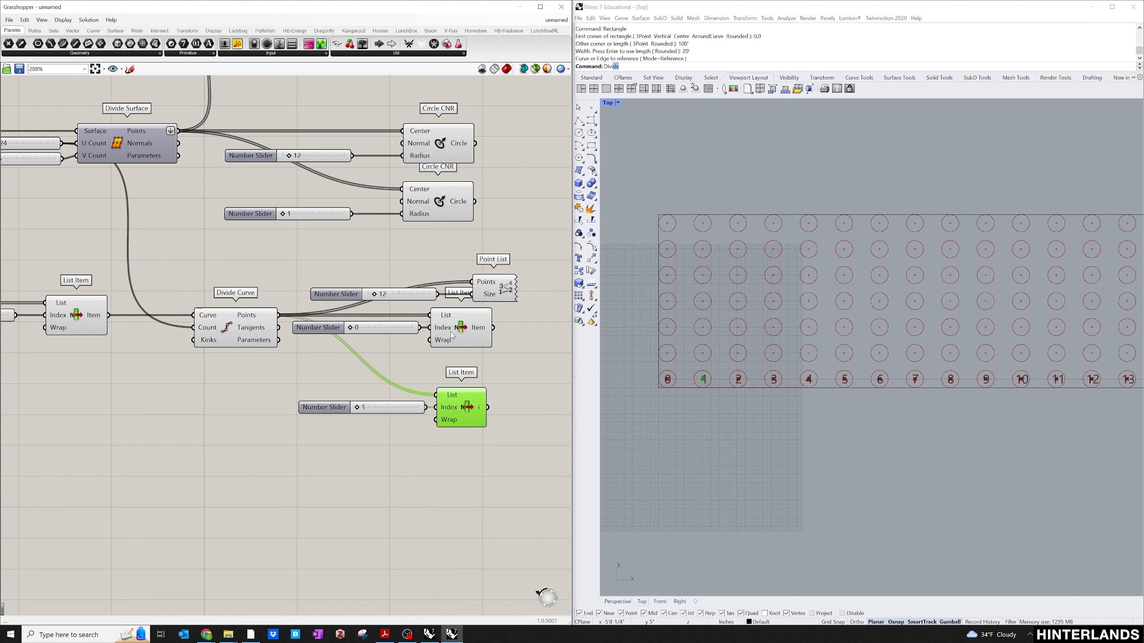
click(450, 331)
click(463, 398)
Step: Add a Distance component and connect the two point List Item outputs to Point A and Point B
click(515, 357)
scroll(504, 357, down, 2)
right_drag(504, 356, 443, 359)
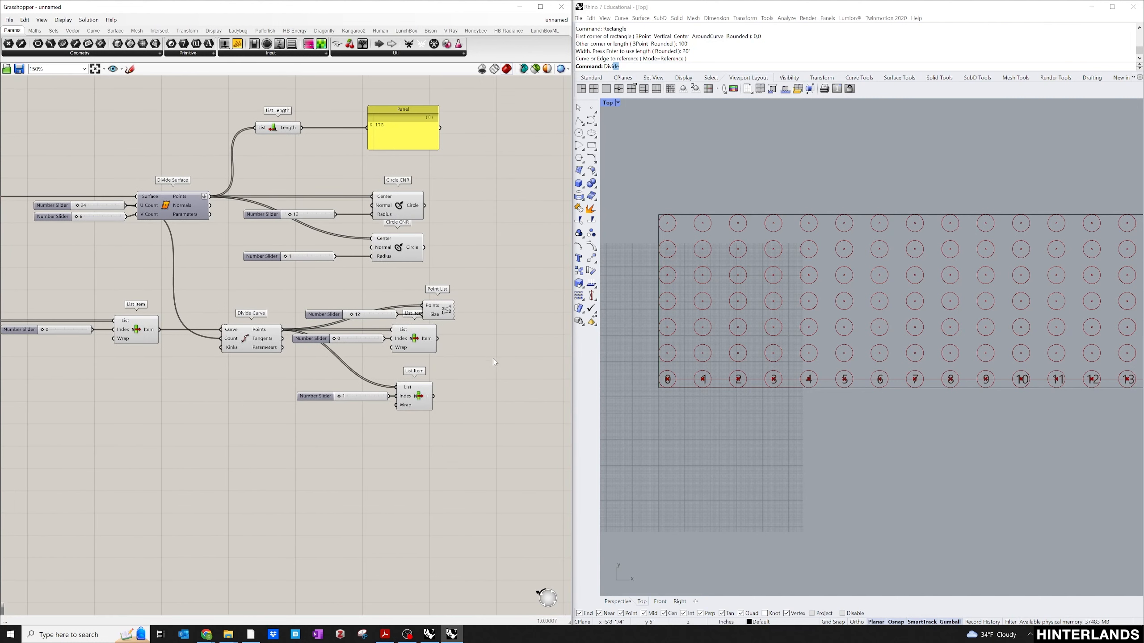
double_click(510, 375)
text(dist)
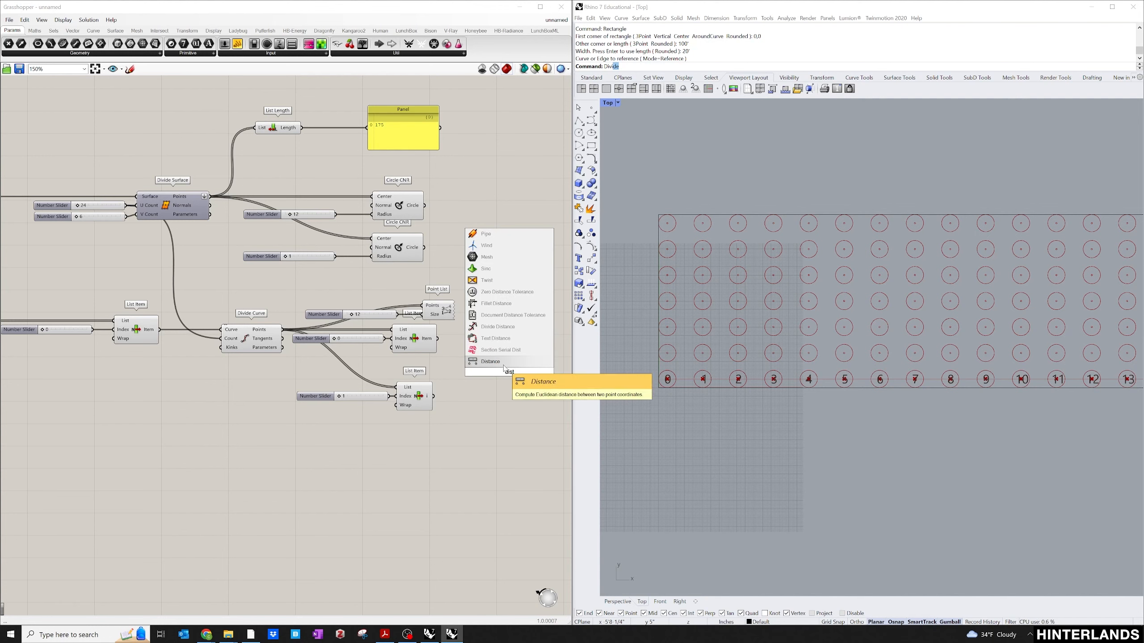
click(504, 365)
drag(436, 338, 481, 368)
drag(433, 396, 481, 377)
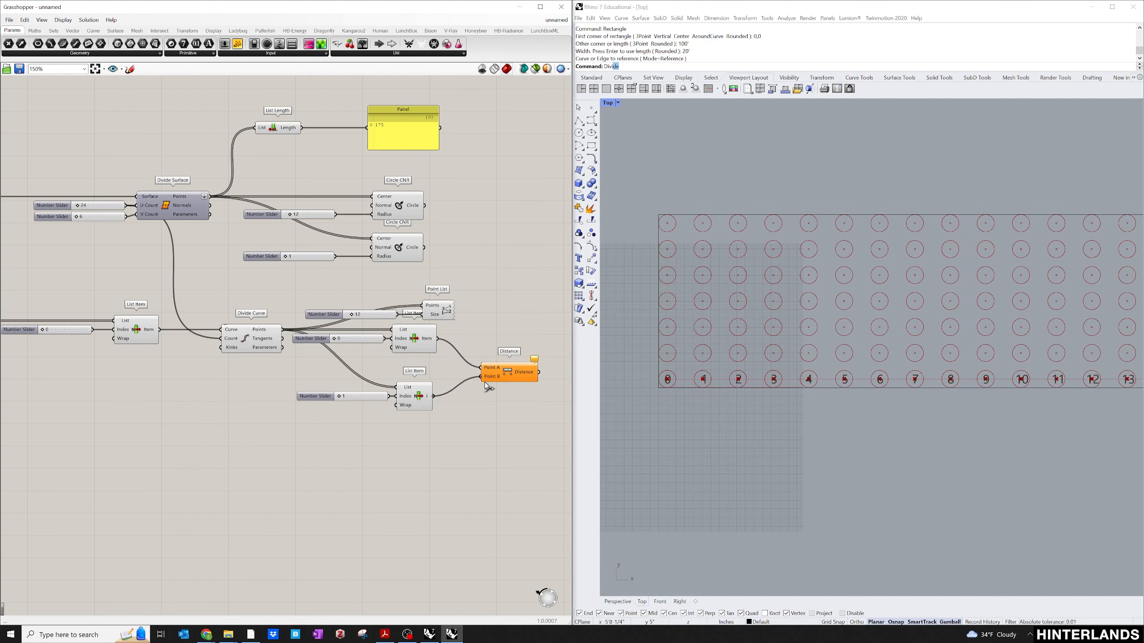
Step: Add a Panel after the Distance component and connect the Distance output to it
right_drag(520, 319, 389, 304)
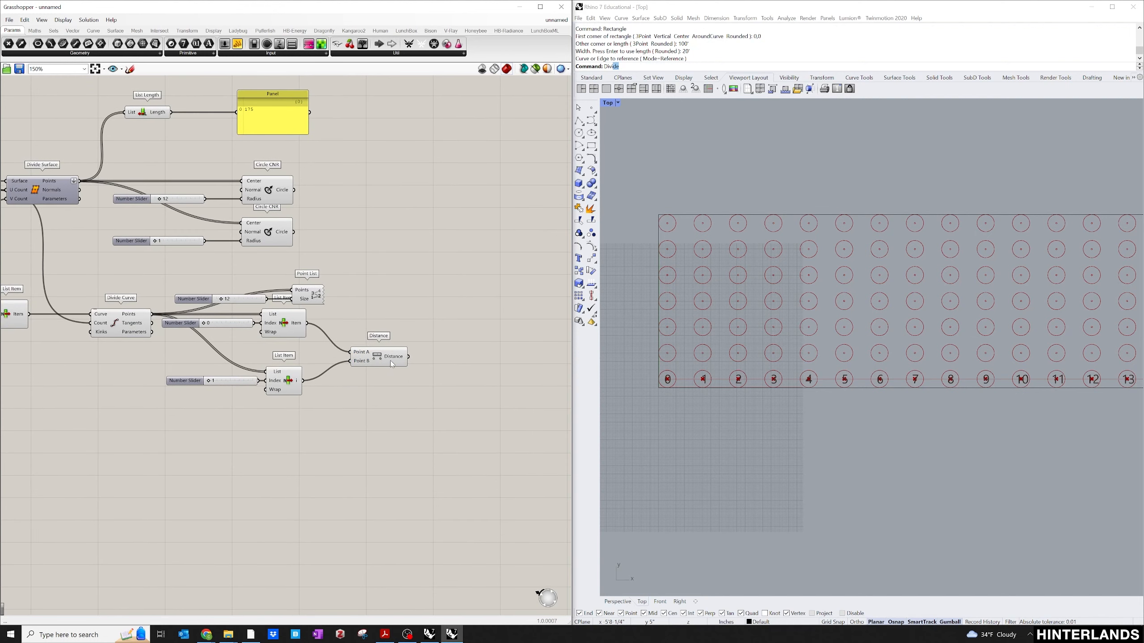
double_click(454, 343)
text(panel)
key(Return)
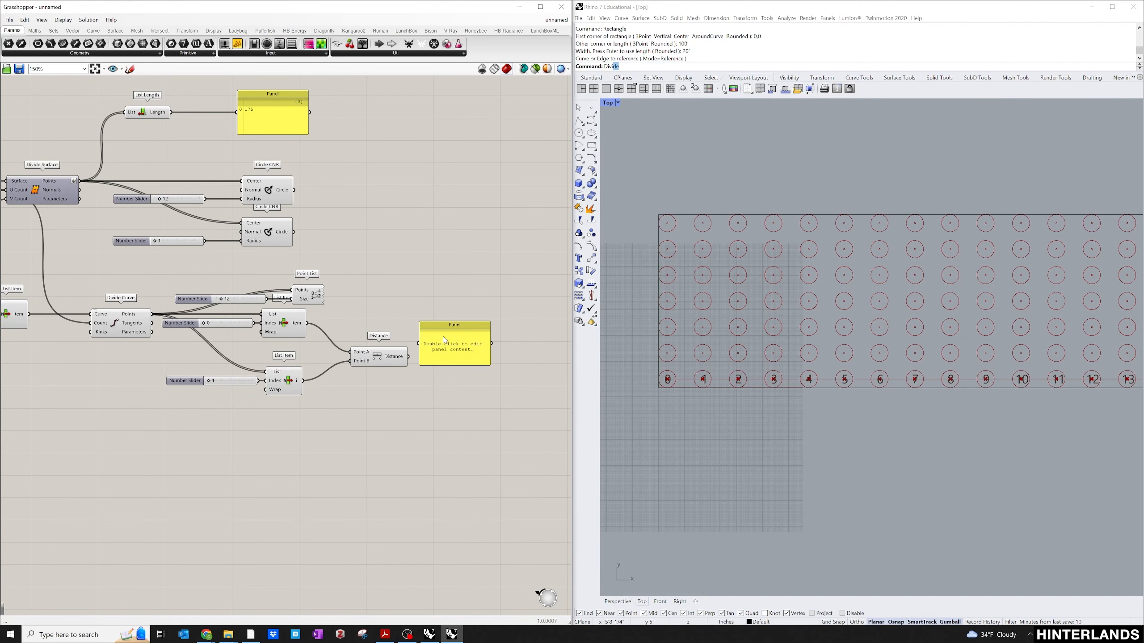
drag(444, 339, 454, 344)
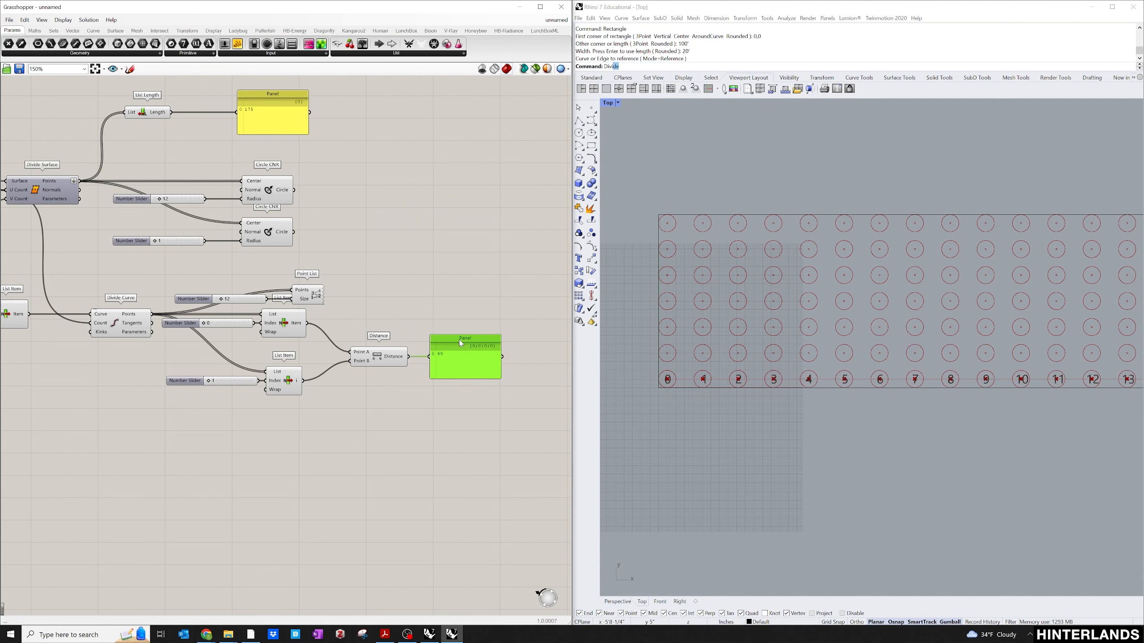
scroll(438, 358, up, 3)
scroll(444, 356, down, 4)
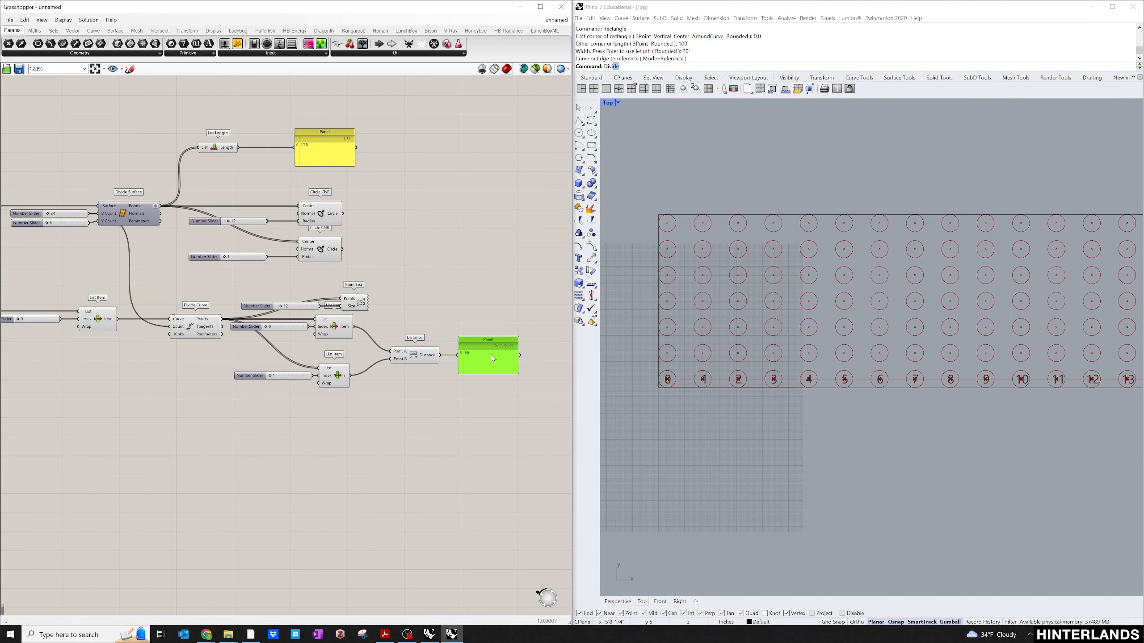
Step: Set the U Count slider of Divide Surface to 14
right_drag(270, 270, 297, 266)
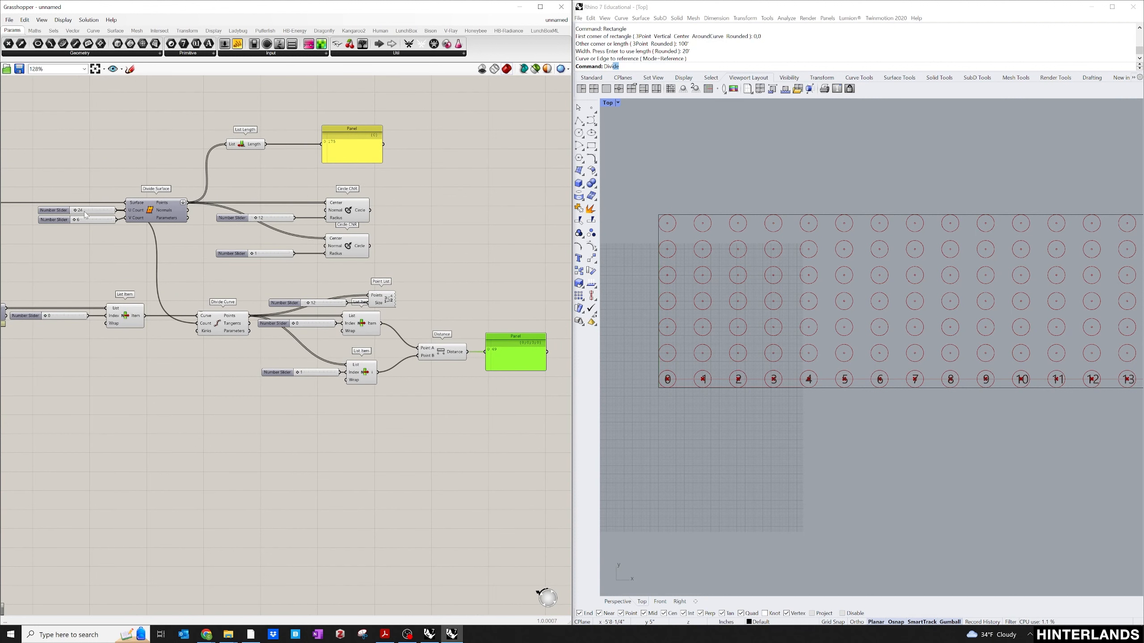
scroll(87, 214, up, 1)
drag(87, 209, 79, 210)
right_drag(186, 160, 163, 158)
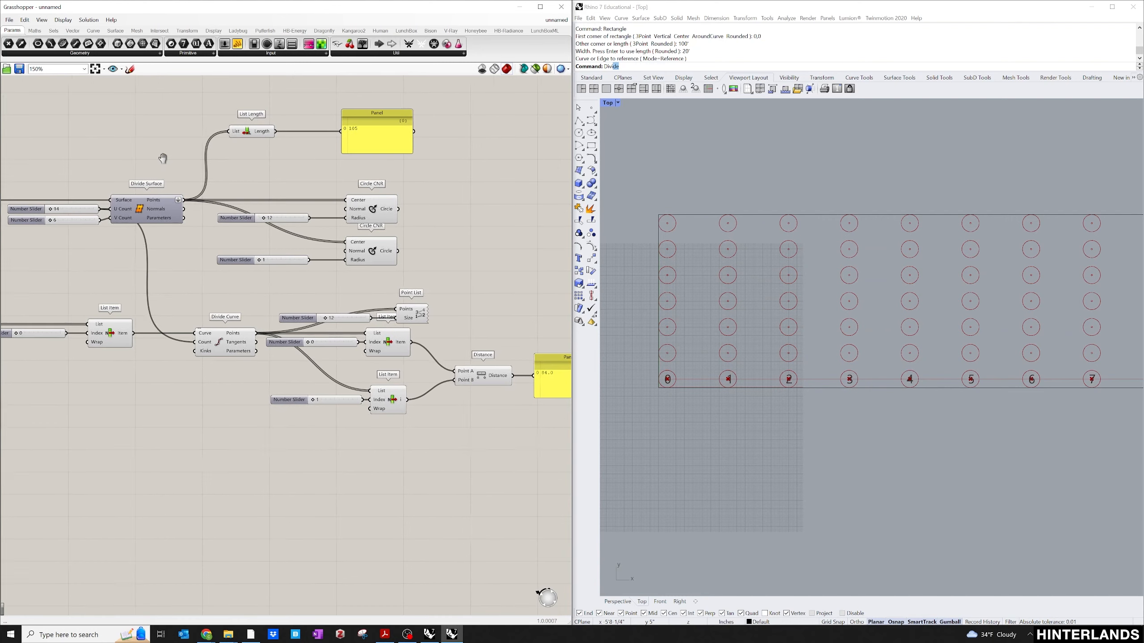
Step: Set a custom font size of 24 pt for the panel showing the spacing distance
scroll(503, 362, down, 4)
right_click(538, 373)
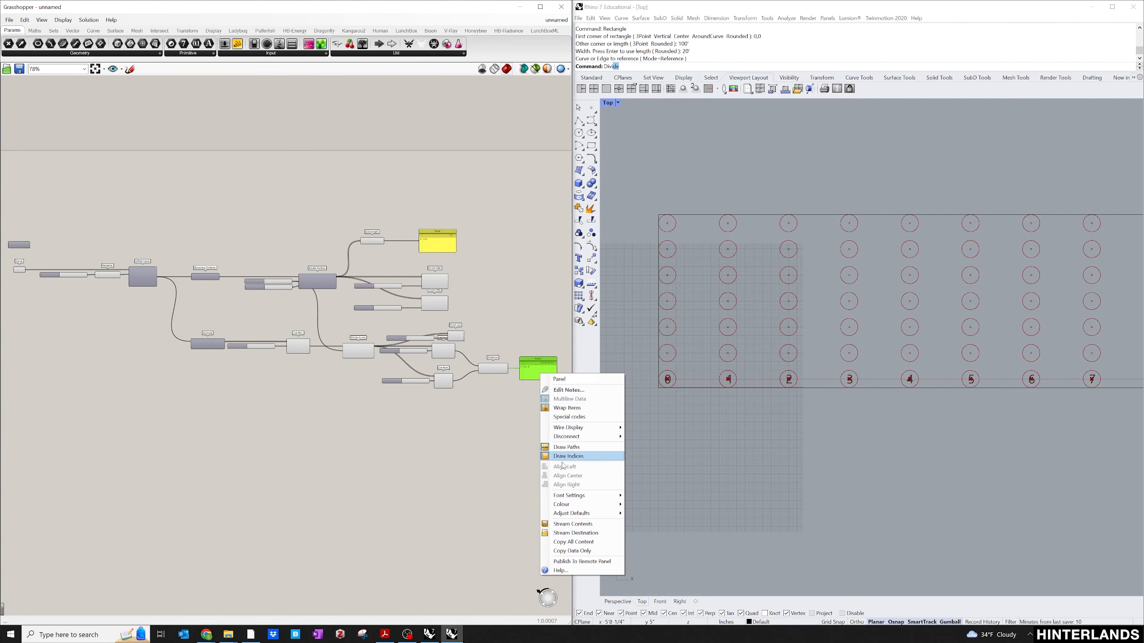
mouse_move(572, 495)
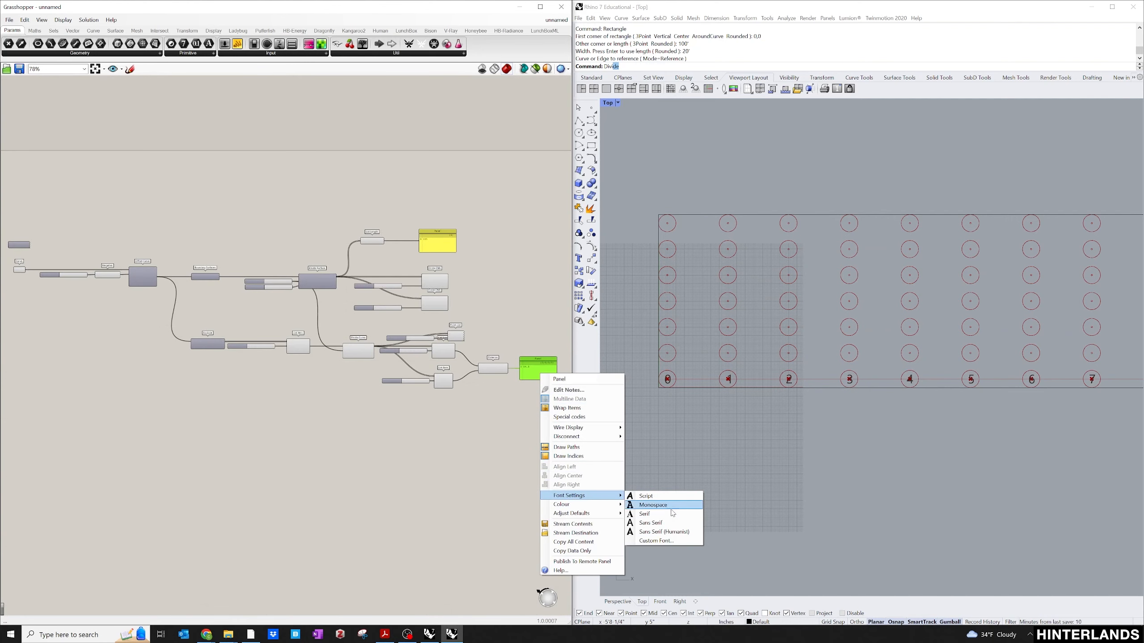
click(655, 541)
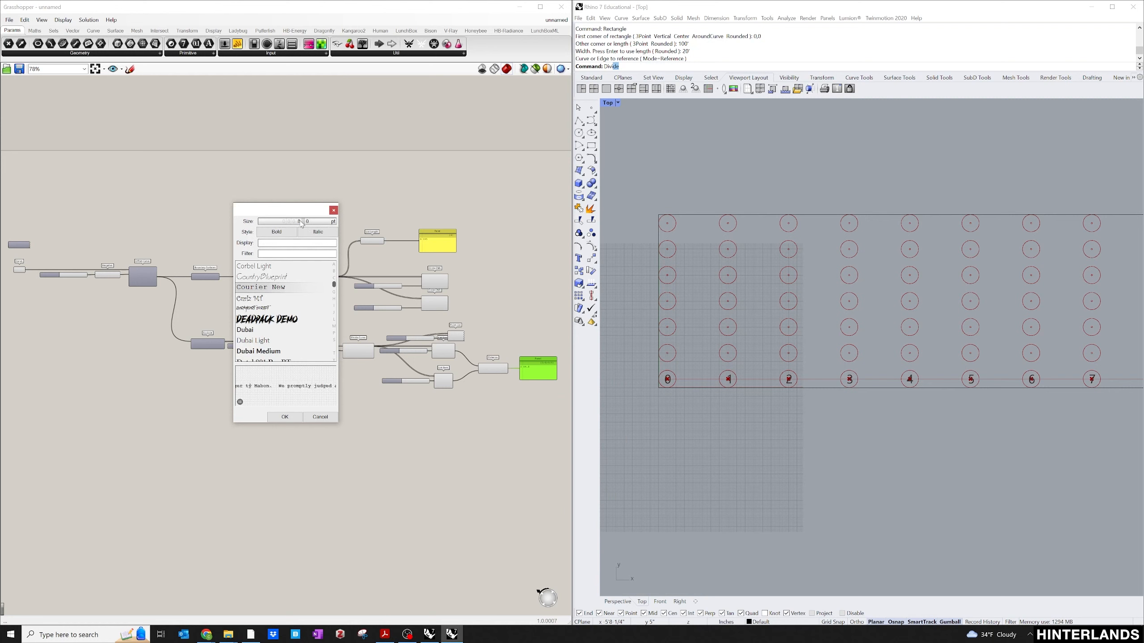
drag(301, 224, 306, 107)
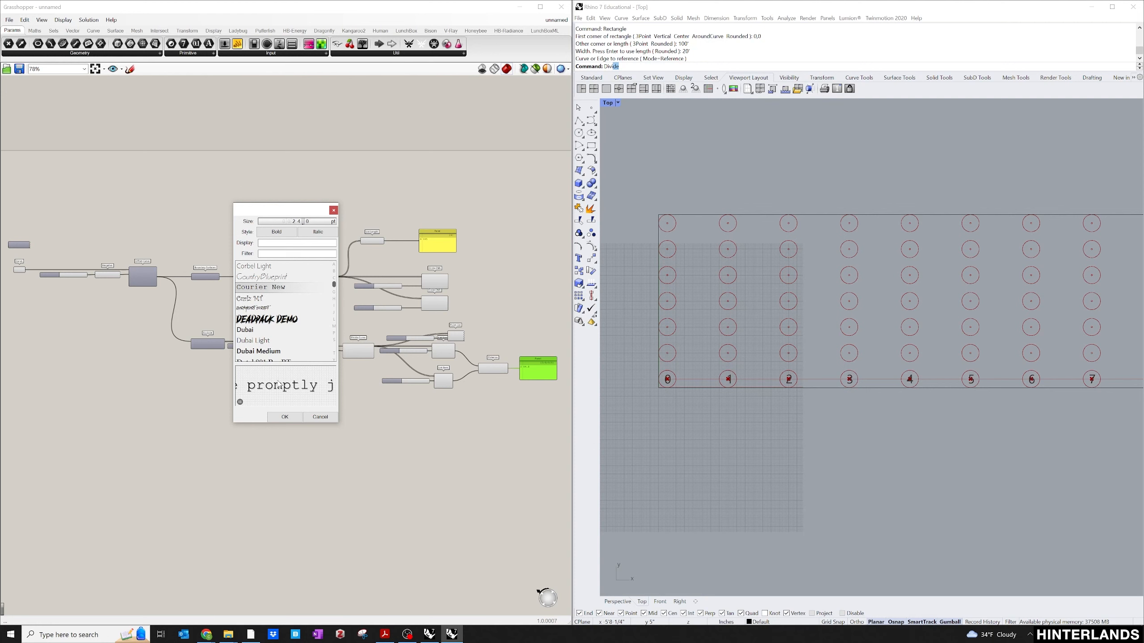
click(284, 416)
Step: Hide the data paths and item indices in the distance panel
scroll(515, 383, up, 3)
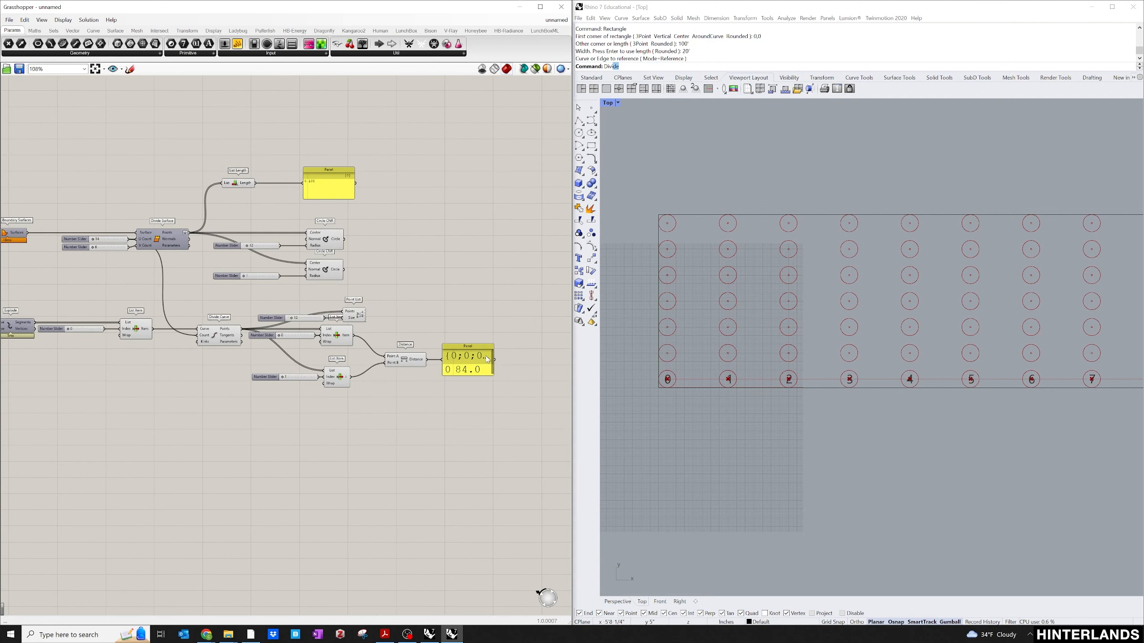
right_click(477, 362)
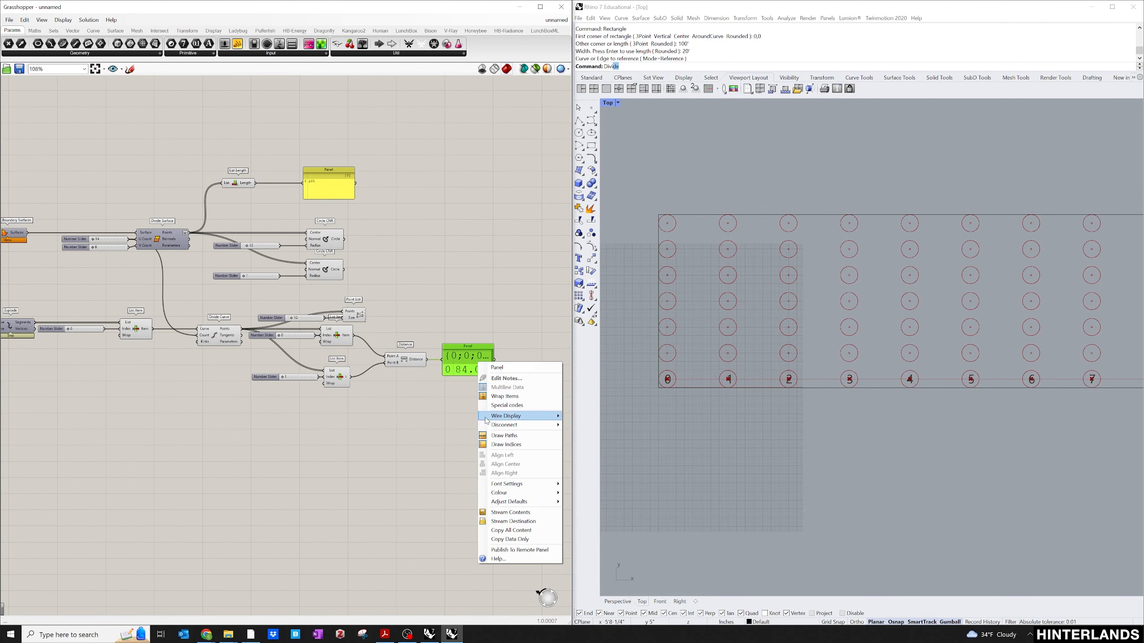
click(486, 435)
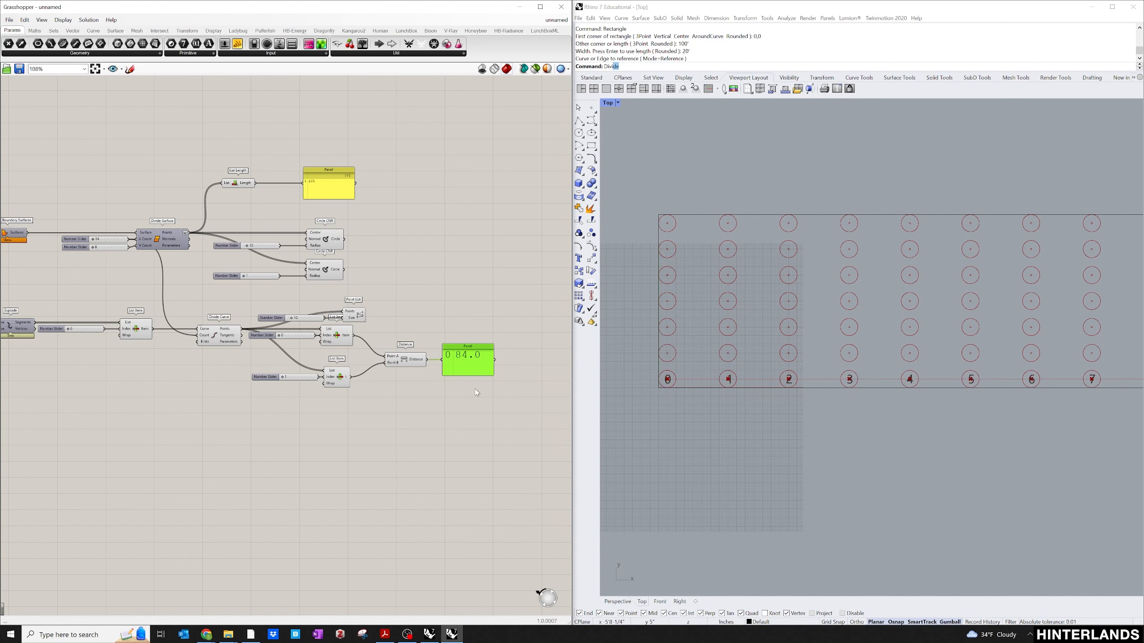
right_click(467, 362)
click(487, 445)
Step: Clear the distance panel's name so that its title is blank
right_click(466, 358)
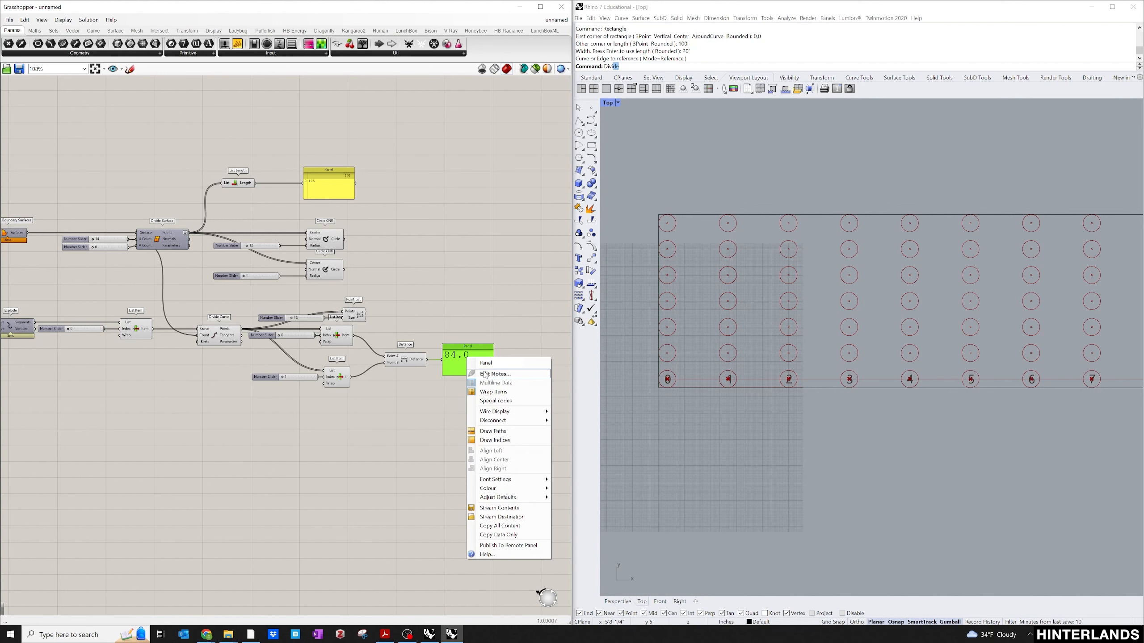
key(BackSpace)
key(Return)
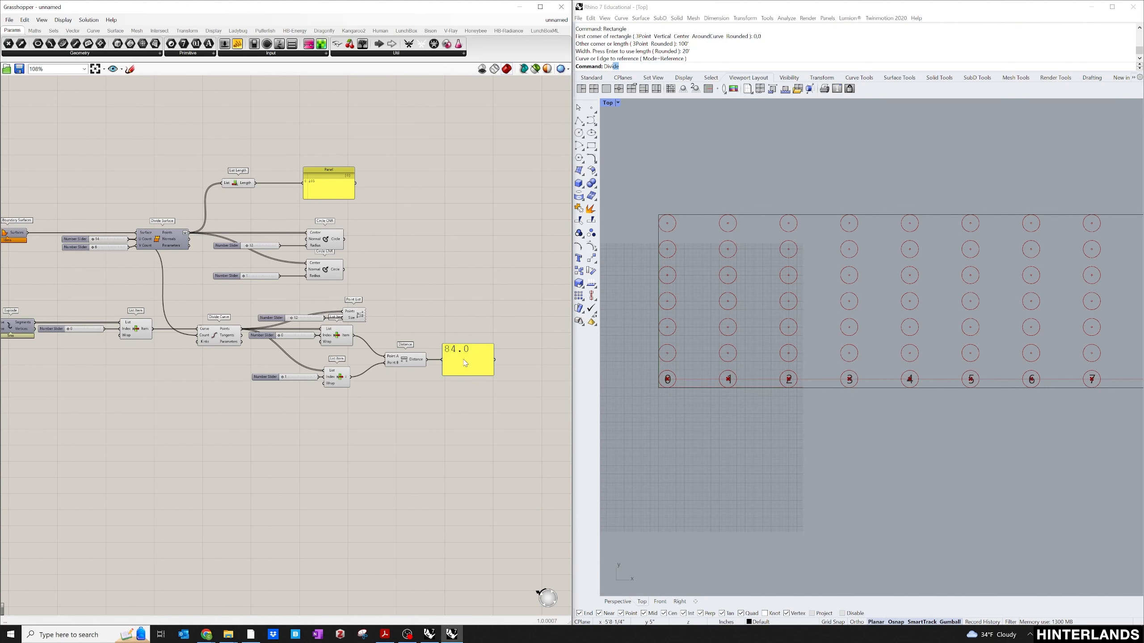
Step: Change the distance panel's custom font to Arial
right_click(465, 359)
mouse_move(518, 479)
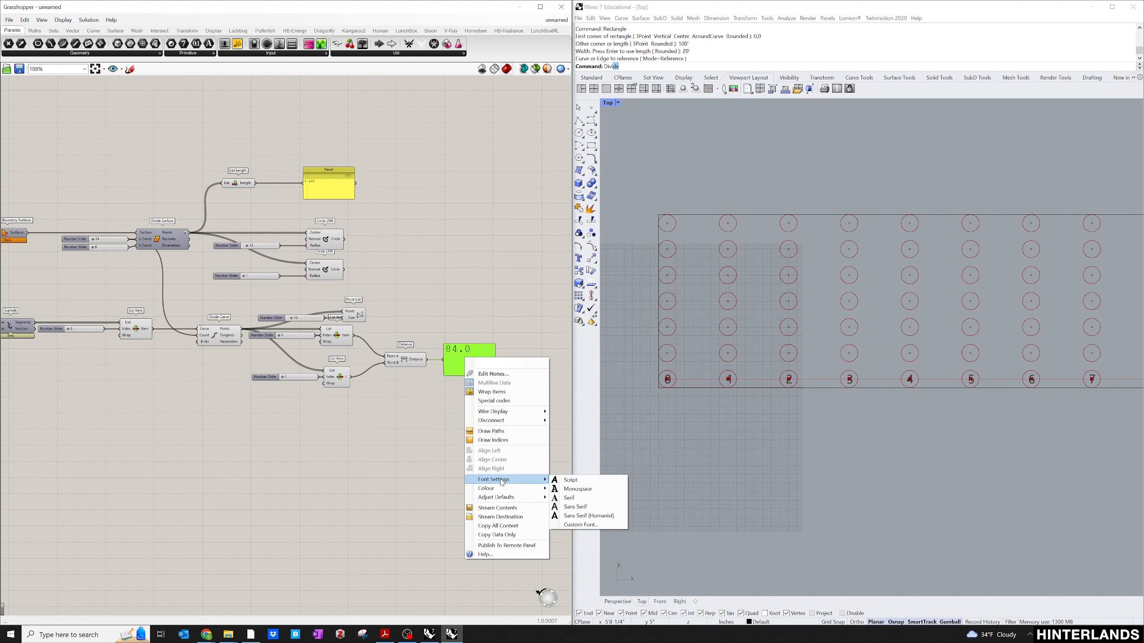
click(580, 525)
scroll(276, 309, down, 6)
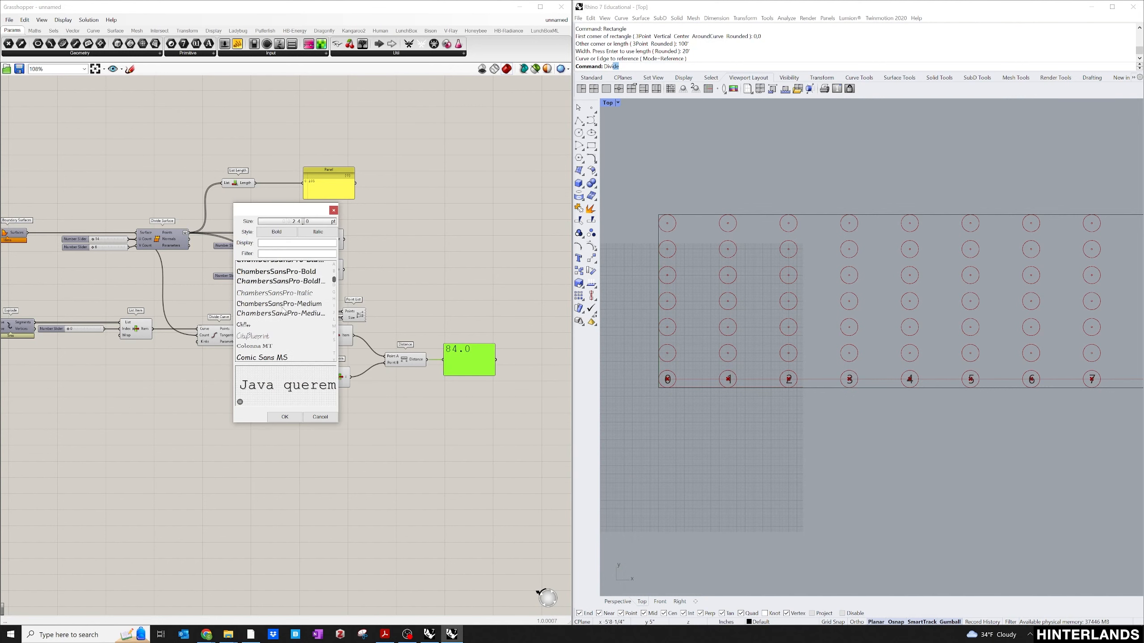
scroll(276, 308, up, 5)
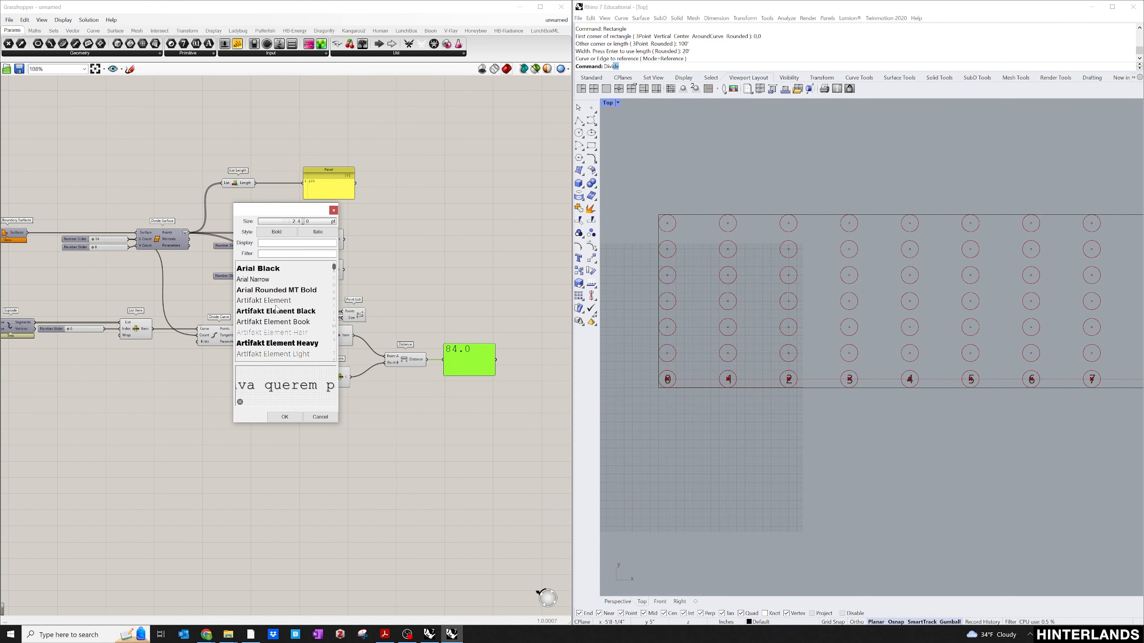
click(276, 310)
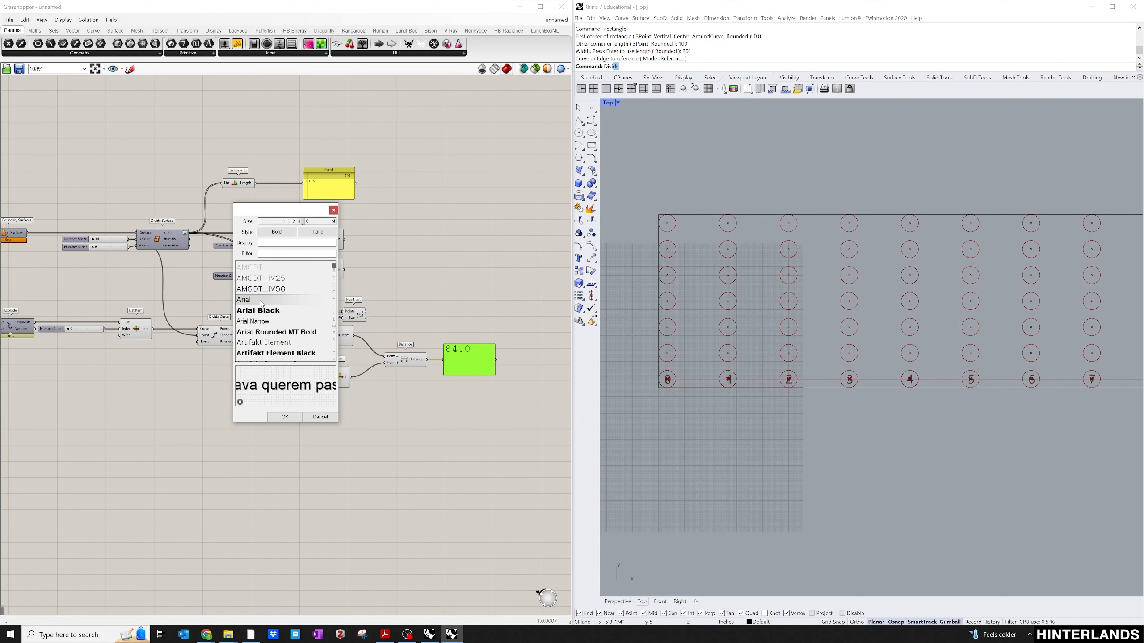
click(285, 417)
click(463, 298)
scroll(484, 282, down, 1)
right_drag(466, 279, 474, 283)
scroll(474, 356, up, 2)
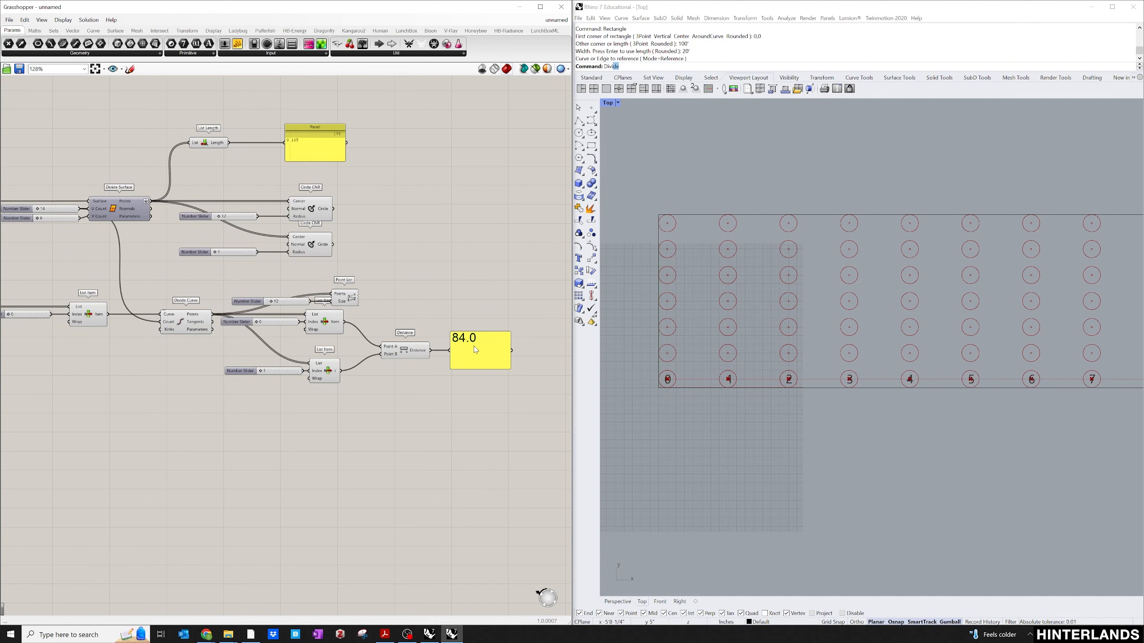
Step: Set the U Count slider of Divide Surface to 49
scroll(432, 291, down, 2)
right_drag(110, 226, 182, 236)
right_drag(217, 197, 160, 198)
scroll(192, 194, up, 2)
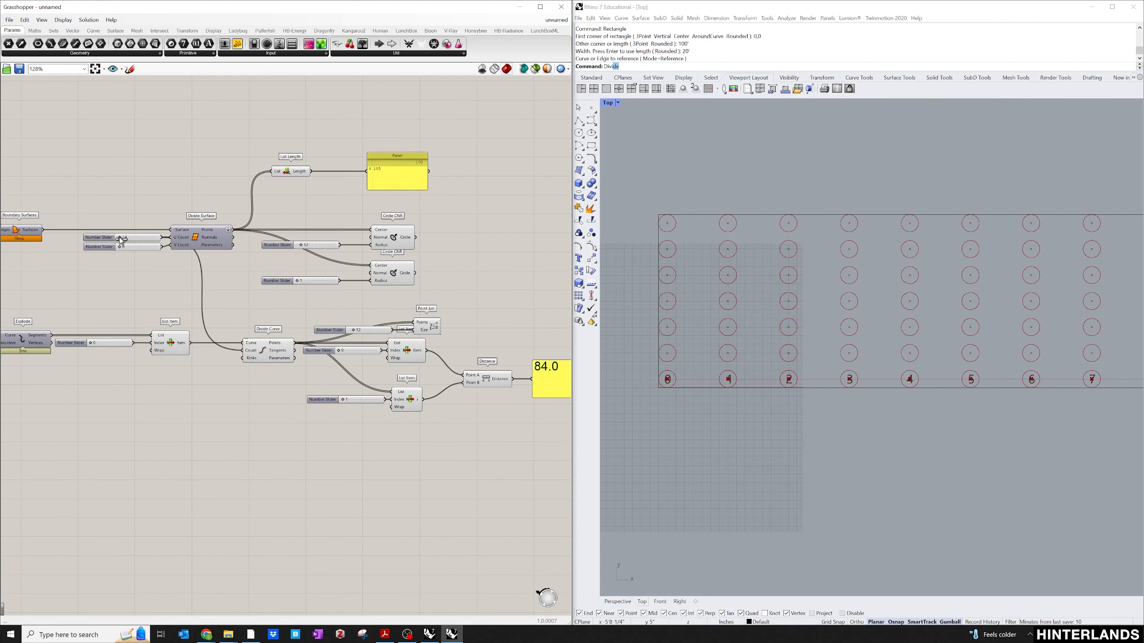
drag(119, 237, 122, 236)
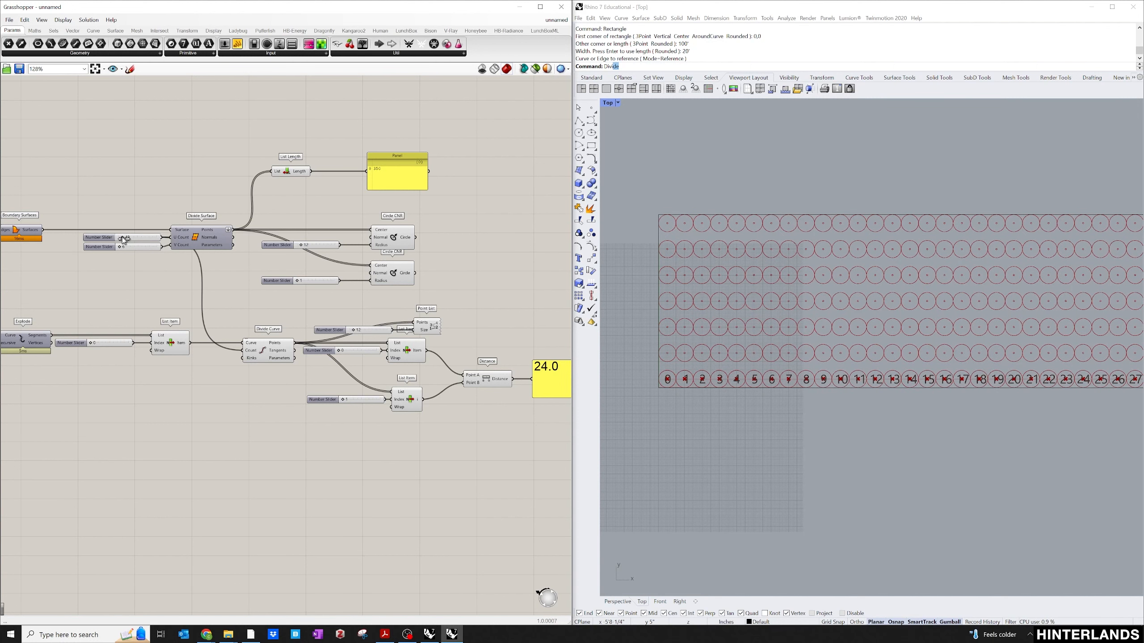
Step: Group the spacing measurement components, from Explode through Divide Curve and Distance to the distance panel
scroll(480, 322, down, 2)
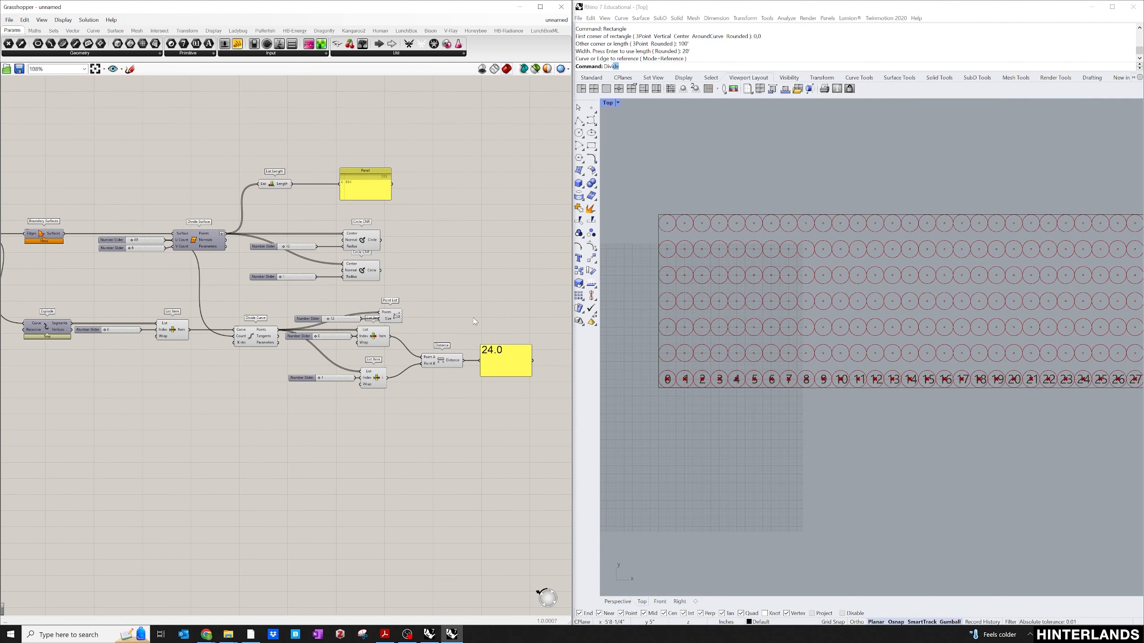
scroll(450, 332, down, 2)
scroll(186, 308, up, 2)
scroll(154, 305, down, 1)
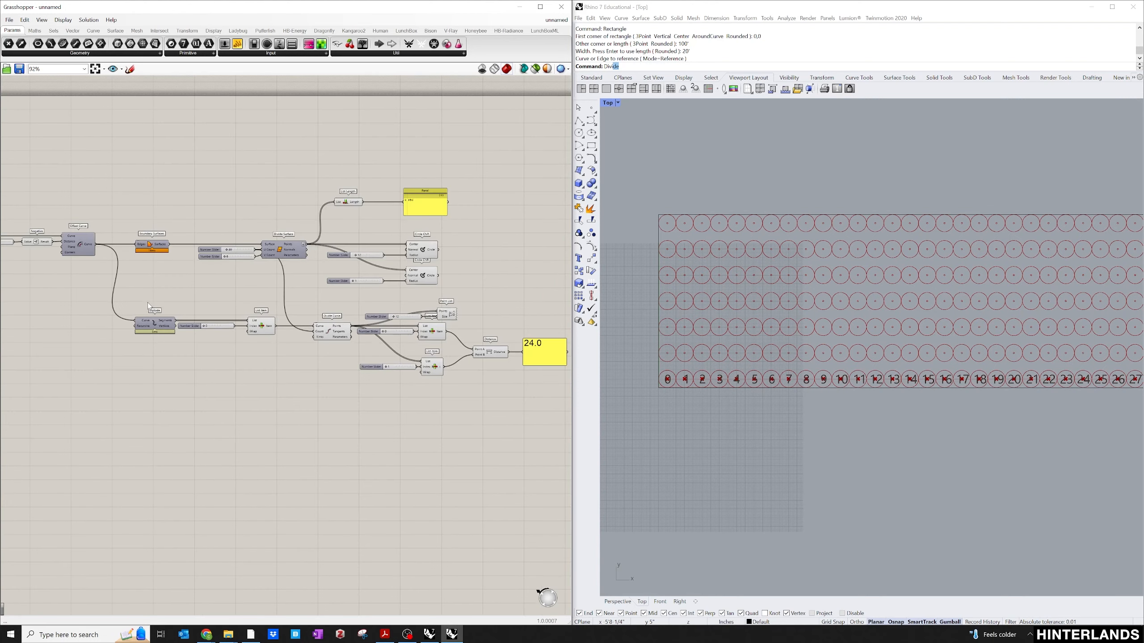
drag(150, 303, 229, 307)
scroll(195, 302, down, 2)
drag(114, 294, 523, 374)
key(ctrl+g)
Step: Duplicate the spacing measurement group and place the copy directly below the original
drag(414, 315, 419, 386)
key(ctrl+c)
key(ctrl+v)
click(352, 484)
scroll(202, 370, up, 3)
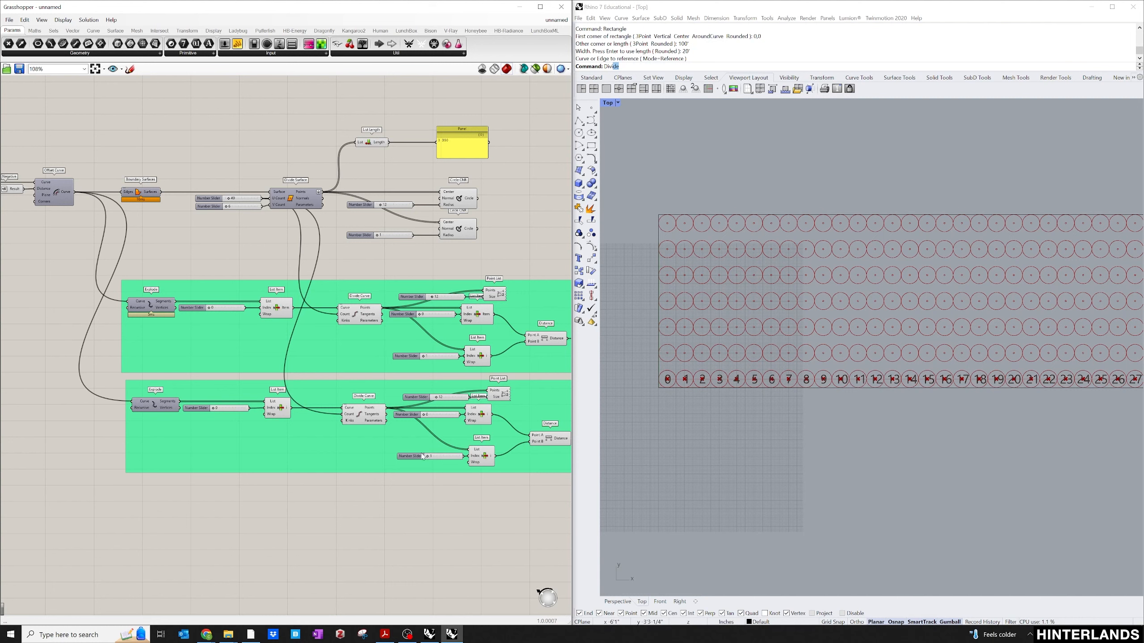
Step: Turn on the preview of the Explode component in the copied group
scroll(217, 408, up, 3)
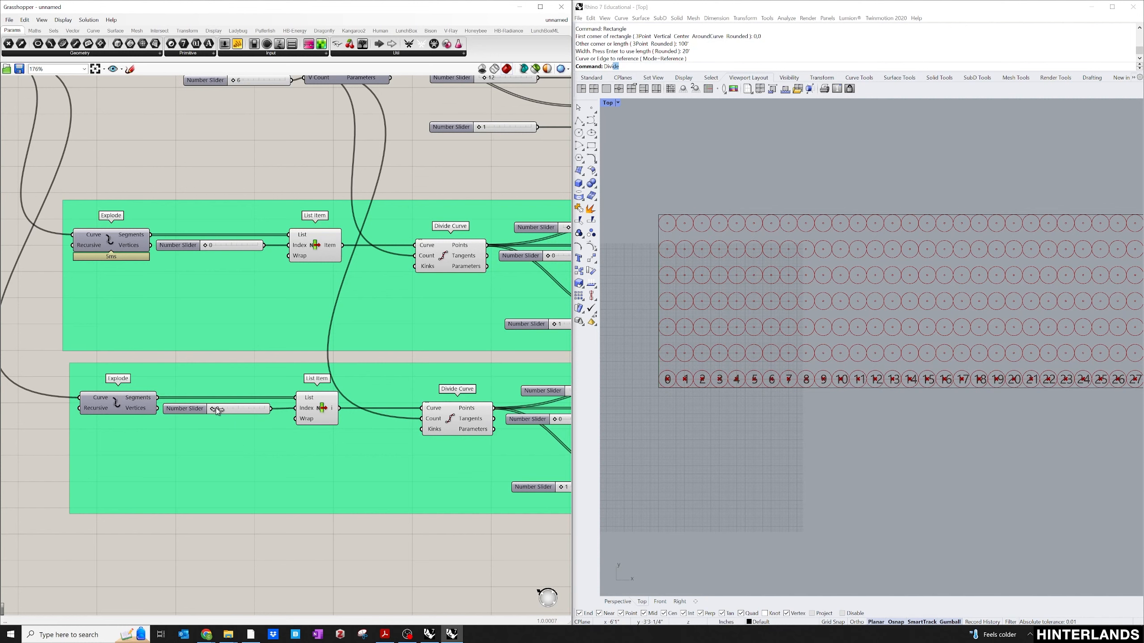
scroll(225, 407, down, 3)
drag(288, 404, 284, 405)
click(165, 405)
right_click(165, 405)
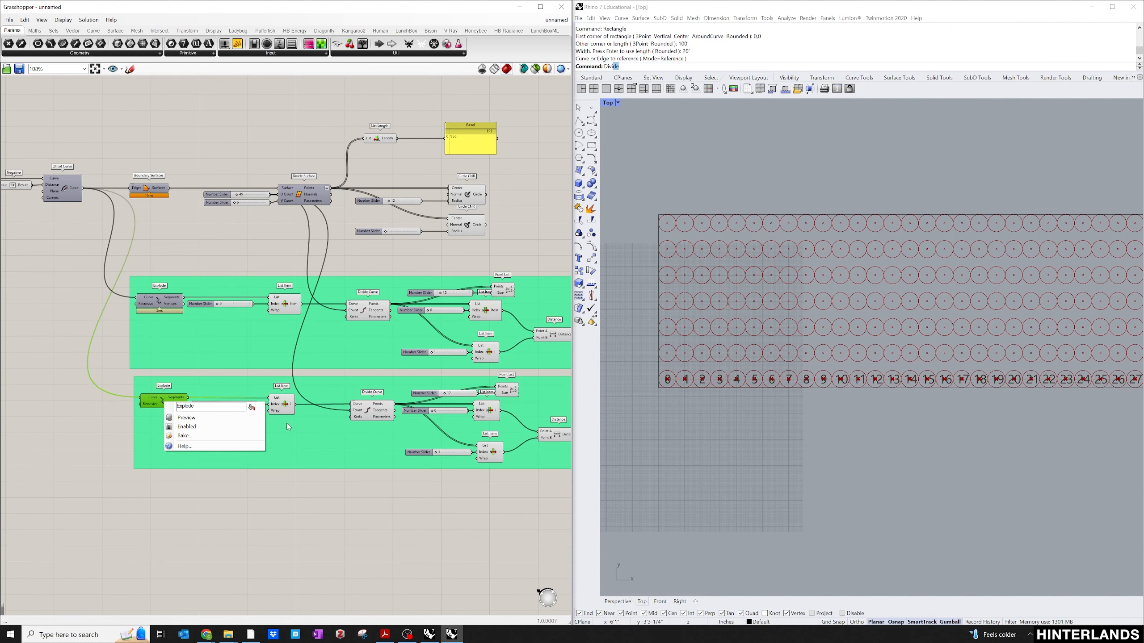
click(233, 416)
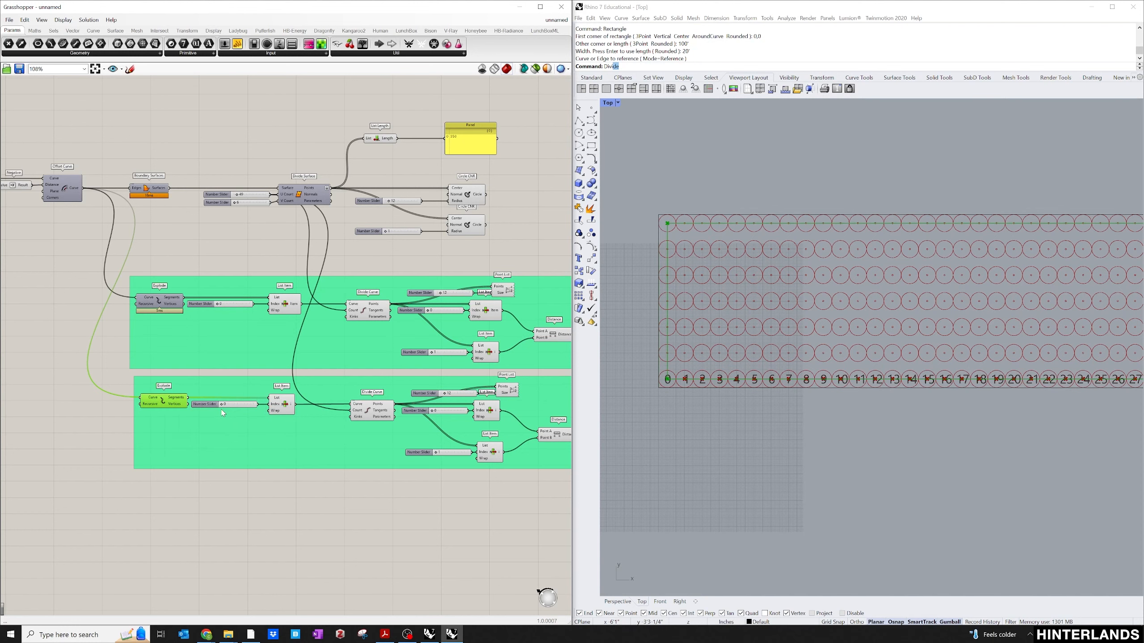
Step: Turn the preview of the copied group's Explode component back off
scroll(222, 407, up, 4)
click(241, 544)
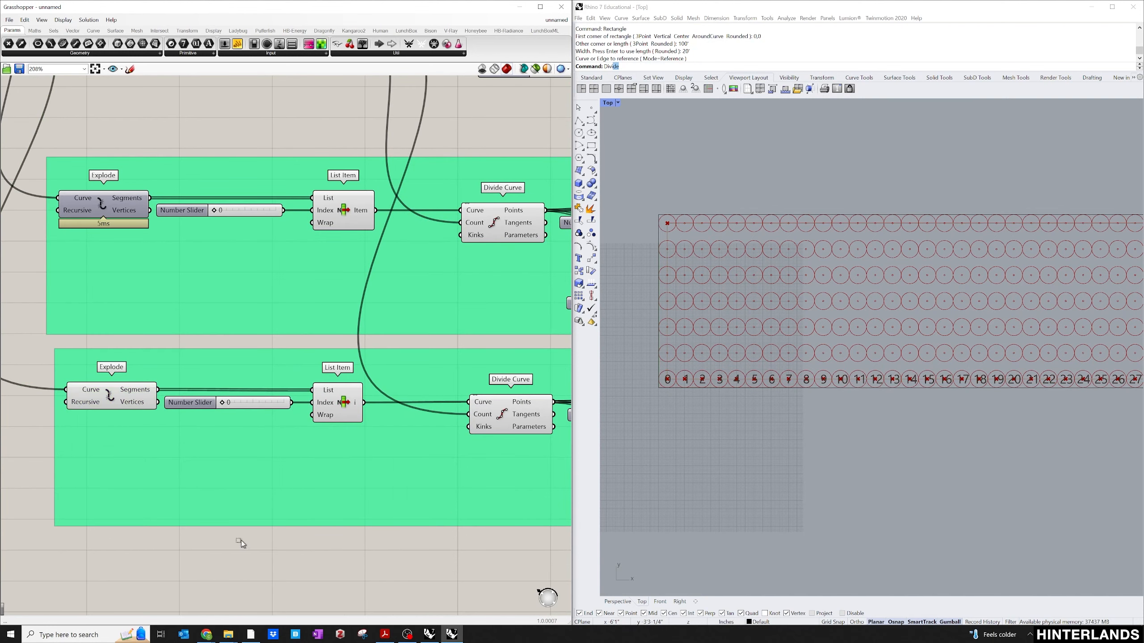
click(357, 402)
right_click(342, 403)
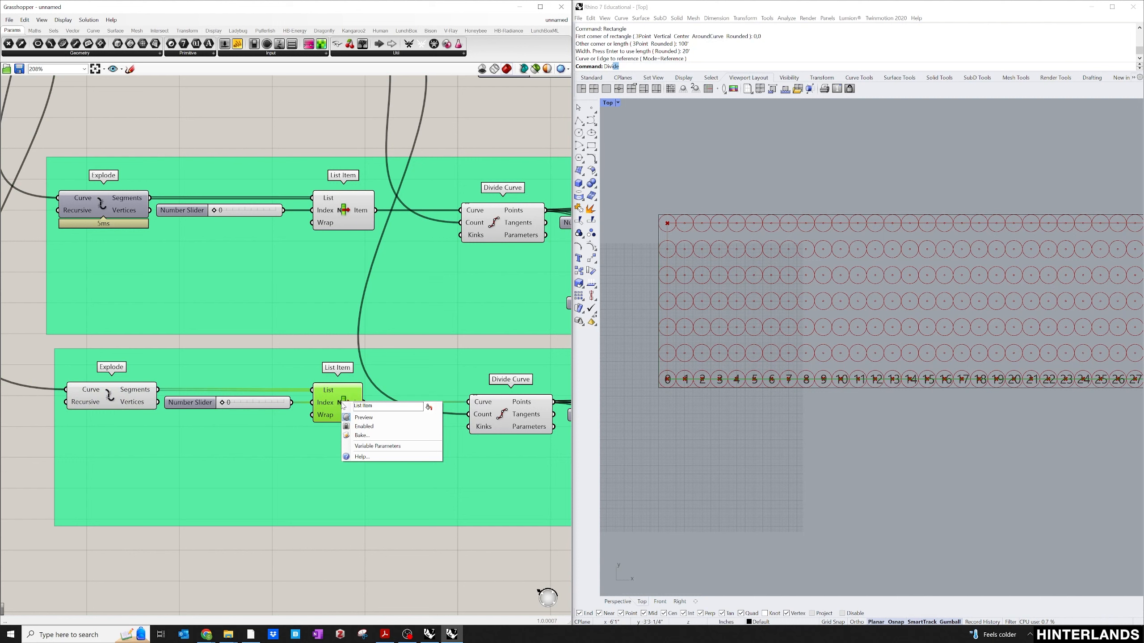
right_click(118, 395)
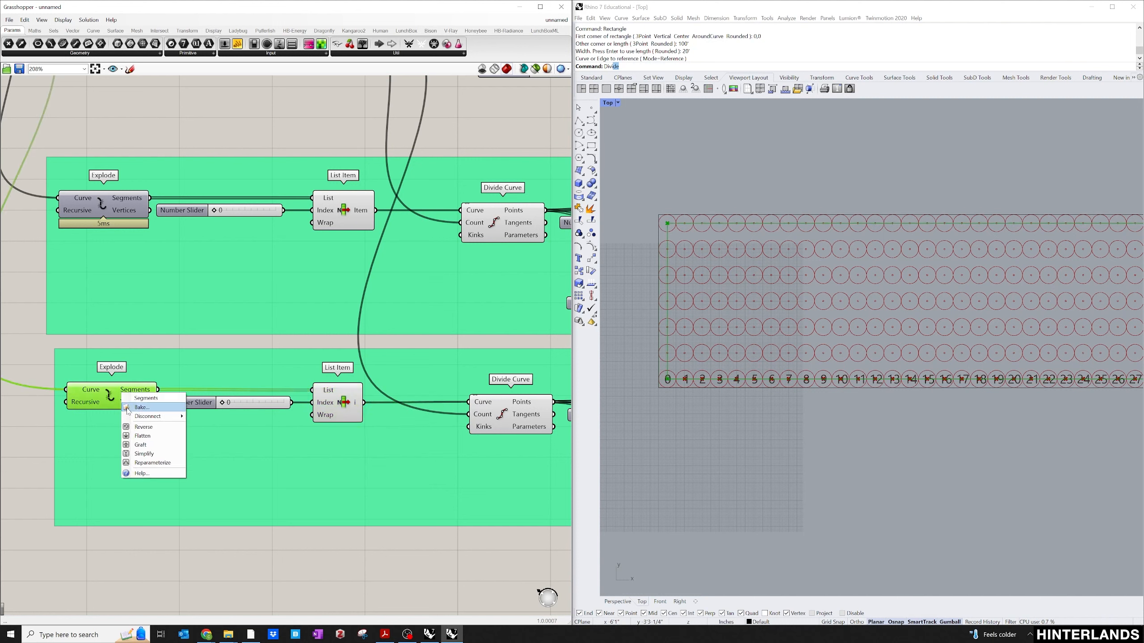
right_click(116, 398)
click(135, 415)
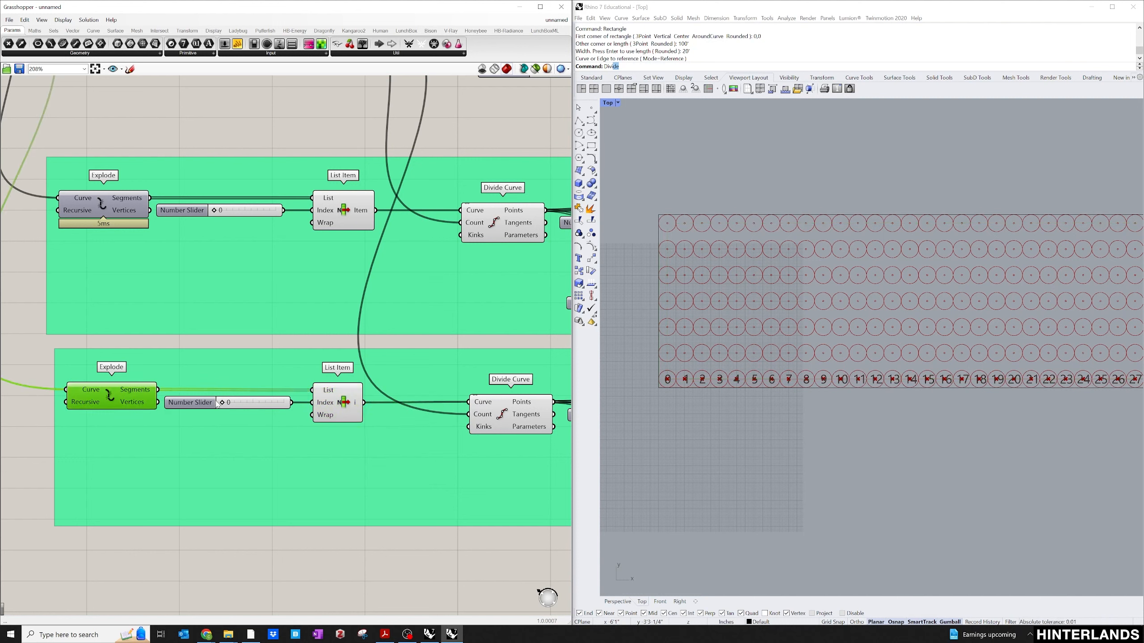
Step: Set the segment List Item's index slider in the copied group to 3 and check the distance panel
drag(230, 406, 285, 406)
scroll(285, 405, down, 5)
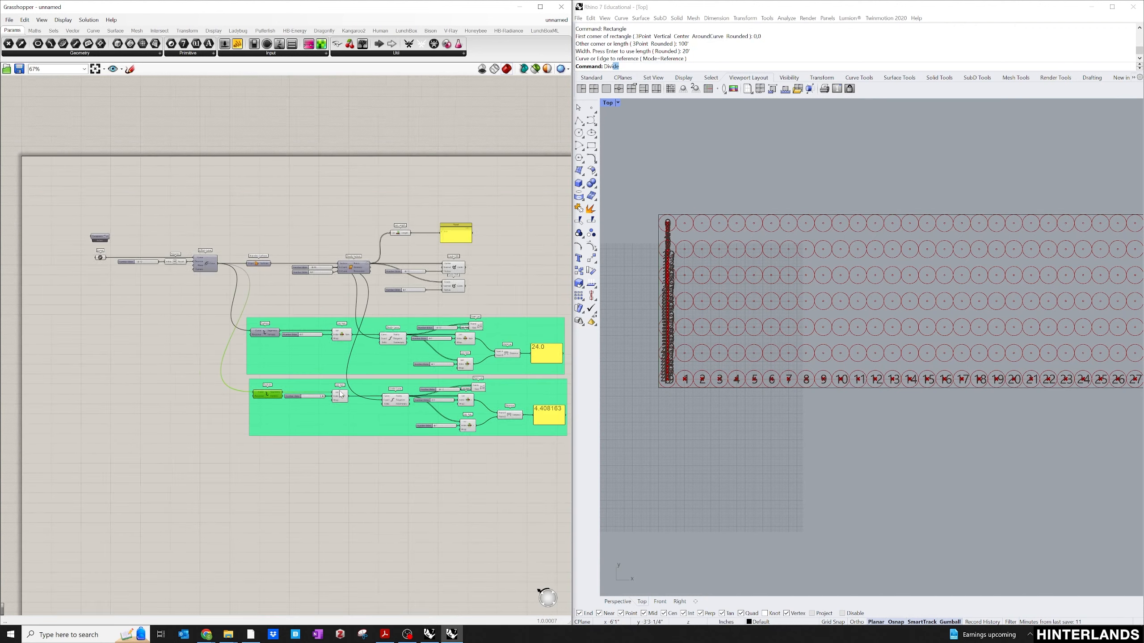
scroll(471, 420, up, 3)
scroll(510, 399, up, 3)
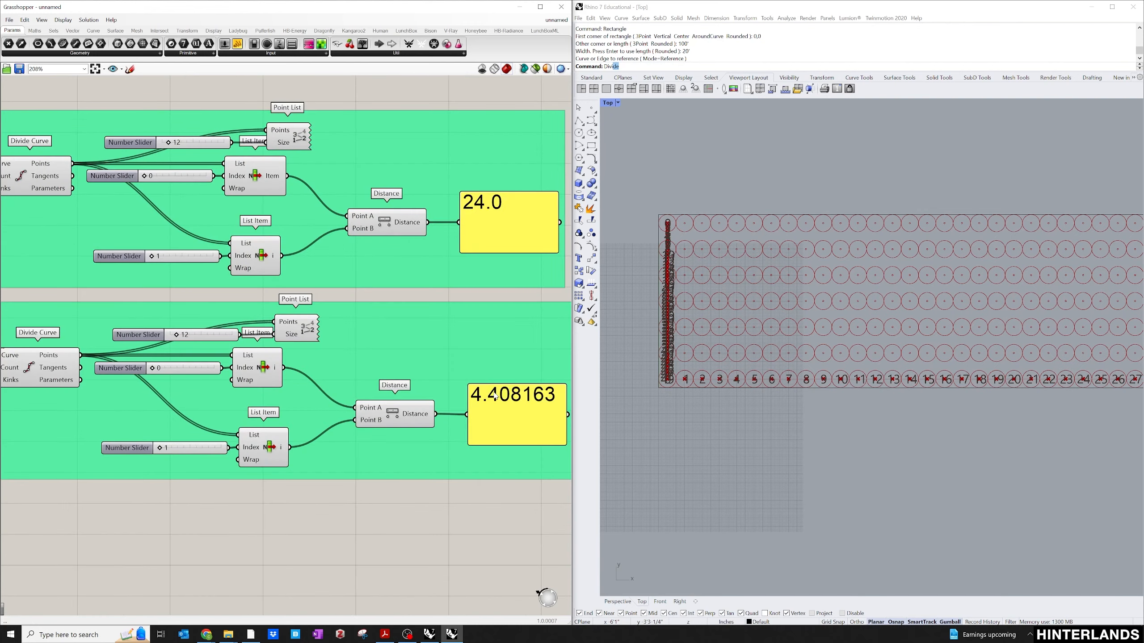
scroll(500, 407, down, 4)
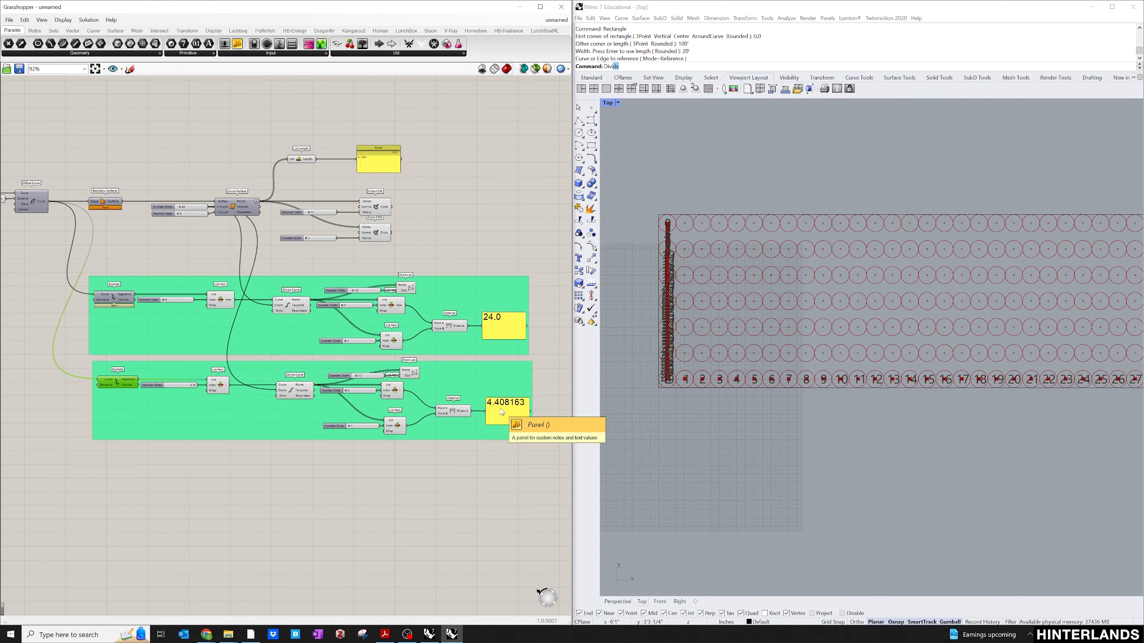
Step: Connect the V Count slider of Divide Surface to the Count input of the copied group's Divide Curve
scroll(170, 209, up, 2)
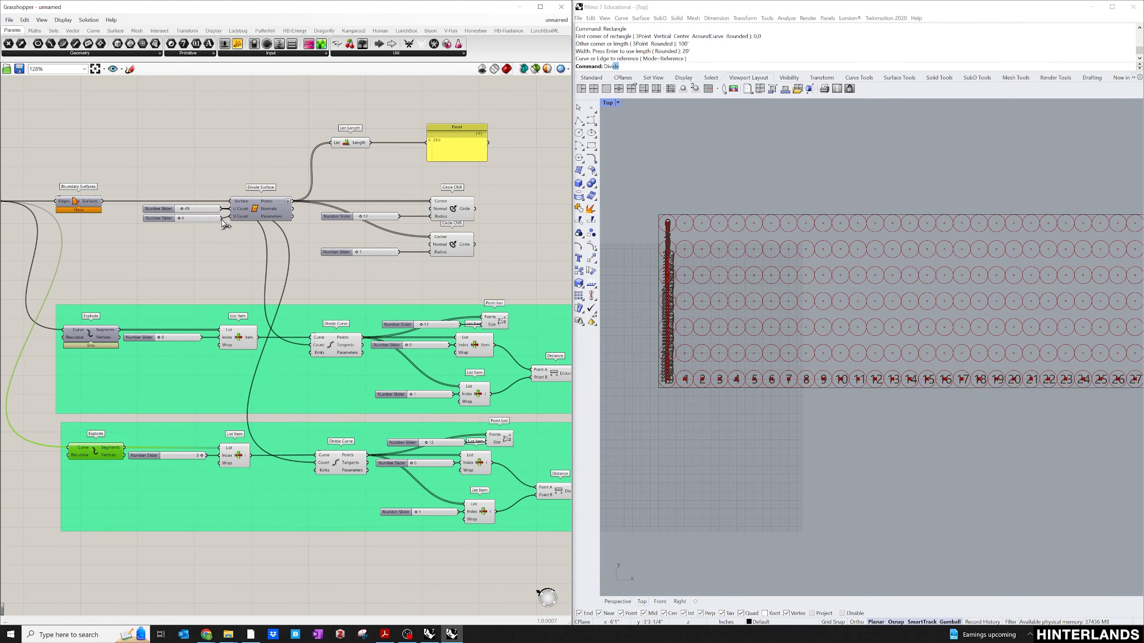
drag(221, 219, 320, 466)
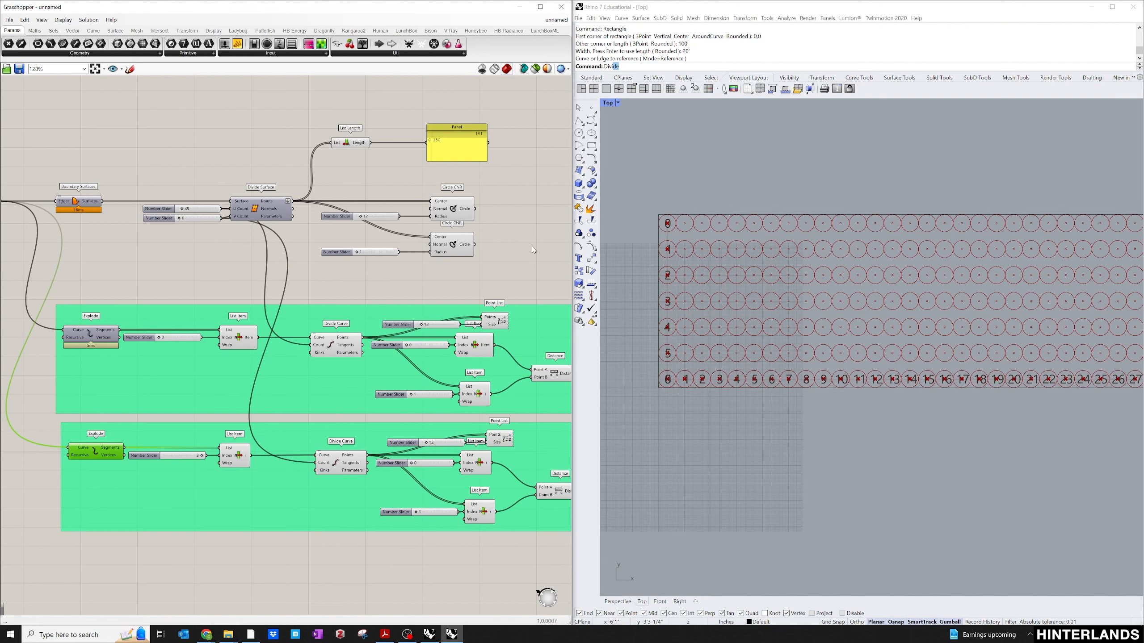
scroll(370, 378, down, 3)
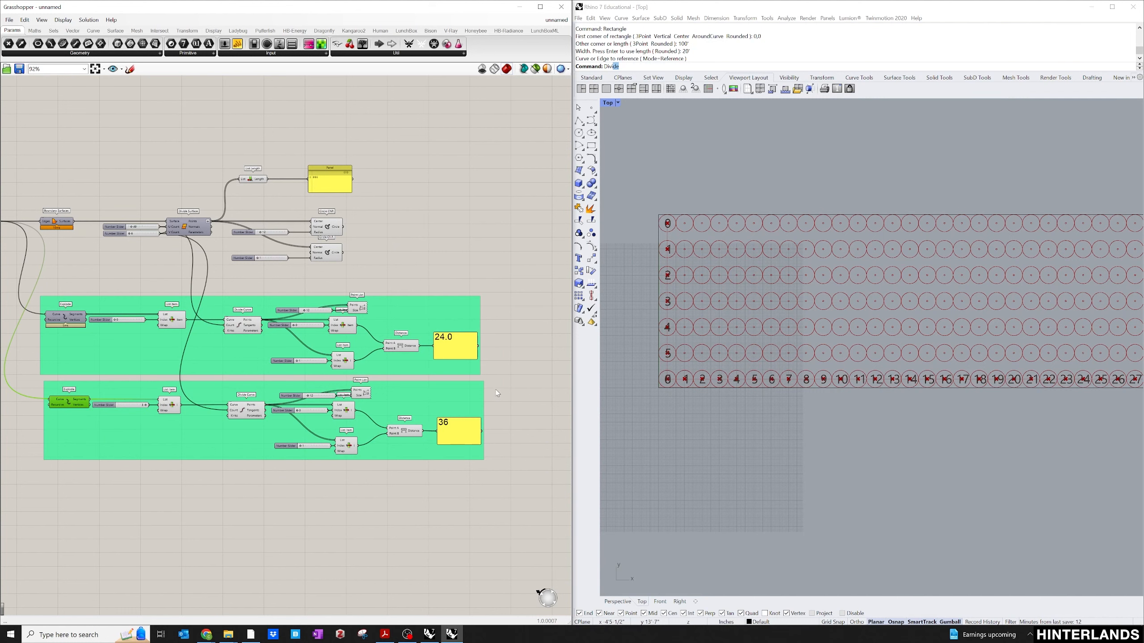
Step: Add a Scribble note to the canvas above the first green distance group
scroll(497, 393, down, 1)
double_click(477, 160)
text(scr)
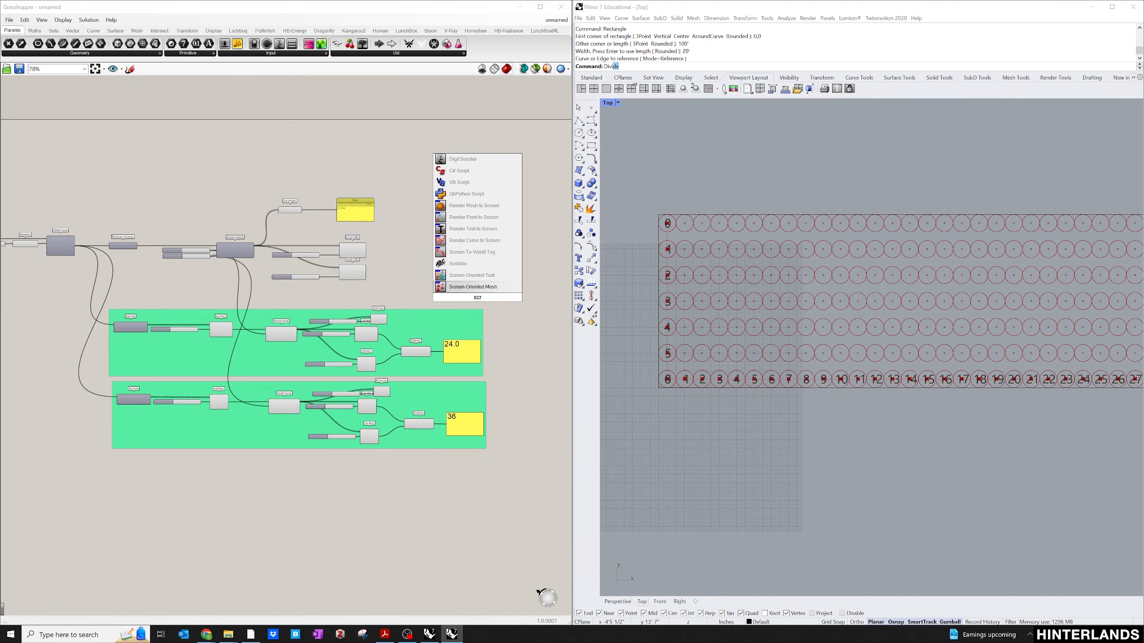
text(ib)
key(Return)
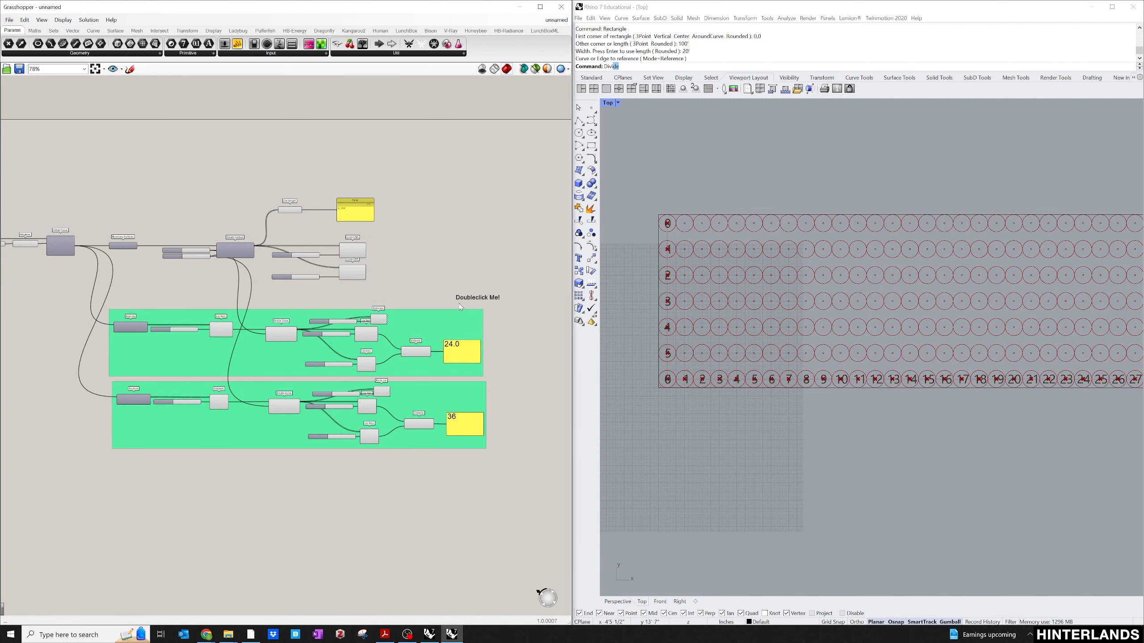
Step: Change the Scribble text to "X Spacing" above the first group's distance panel
scroll(460, 307, up, 2)
double_click(446, 307)
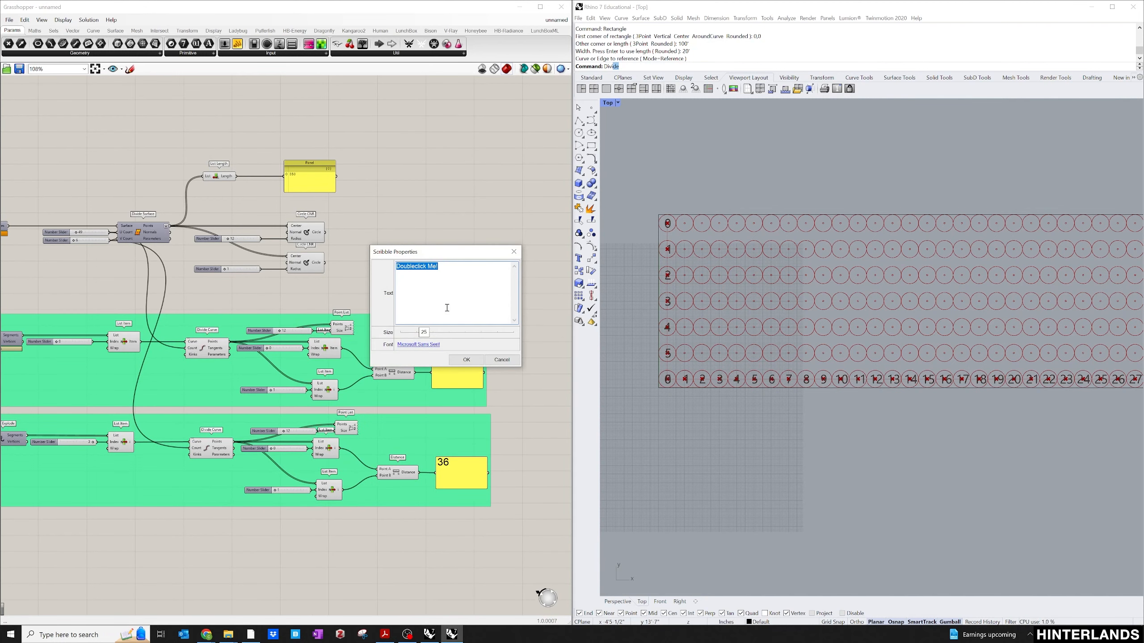
text(H)
text(X)
key(BackSpace)
key(BackSpace)
key(BackSpace)
key(BackSpace)
key(BackSpace)
key(BackSpace)
key(BackSpace)
key(BackSpace)
key(BackSpace)
click(465, 359)
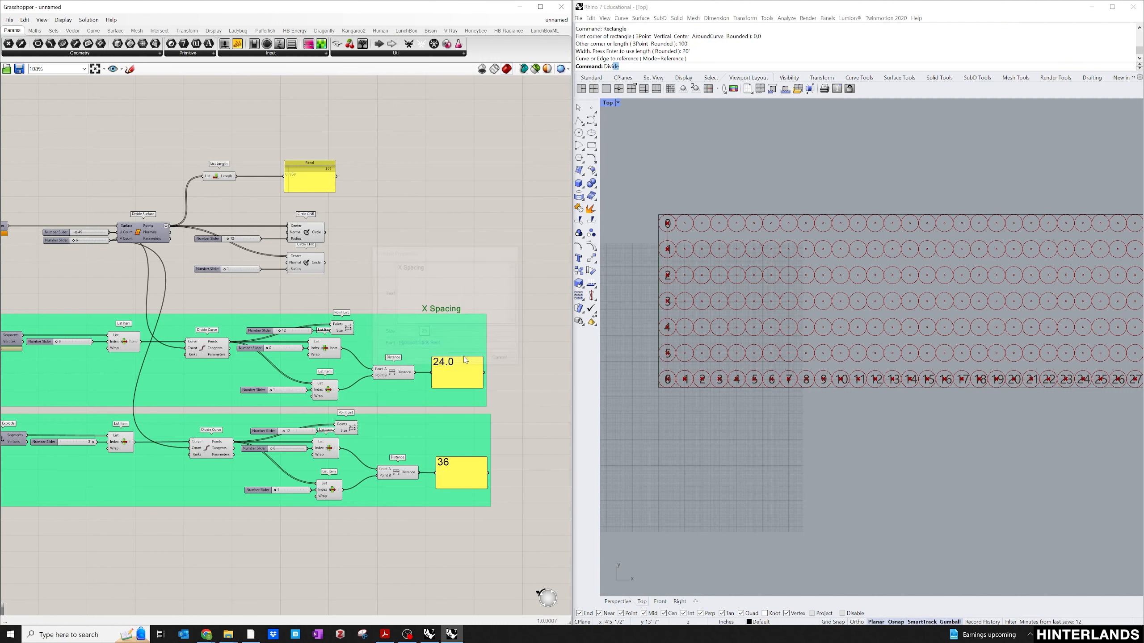
Step: Duplicate the X Spacing label, place the copy above the second group's distance panel, and change its text to "Y Spacing"
key(ctrl+c)
key(ctrl+v)
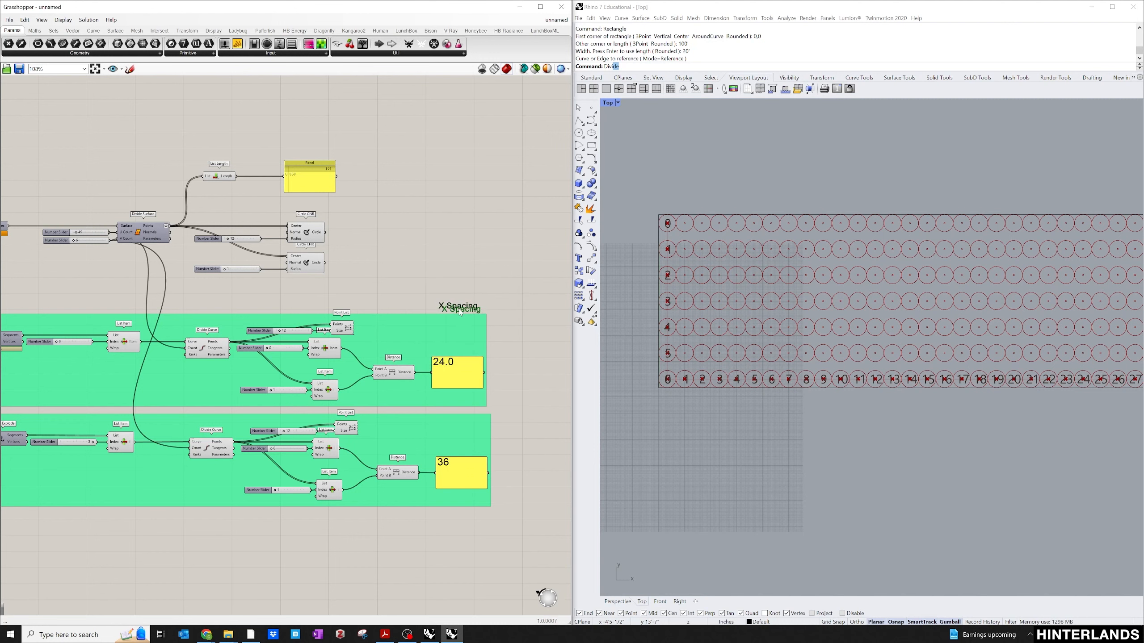
drag(459, 312, 455, 431)
double_click(455, 430)
click(408, 385)
key(BackSpace)
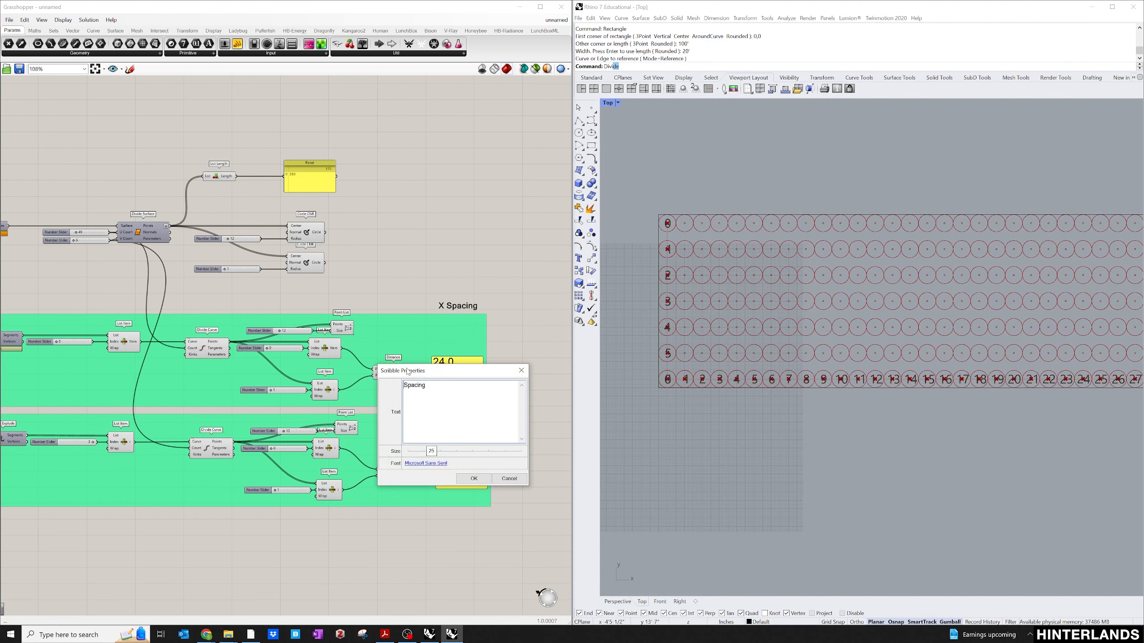
text(Y)
click(473, 478)
Step: Move the second green group down to leave a clear gap below the X spacing group
scroll(522, 374, down, 2)
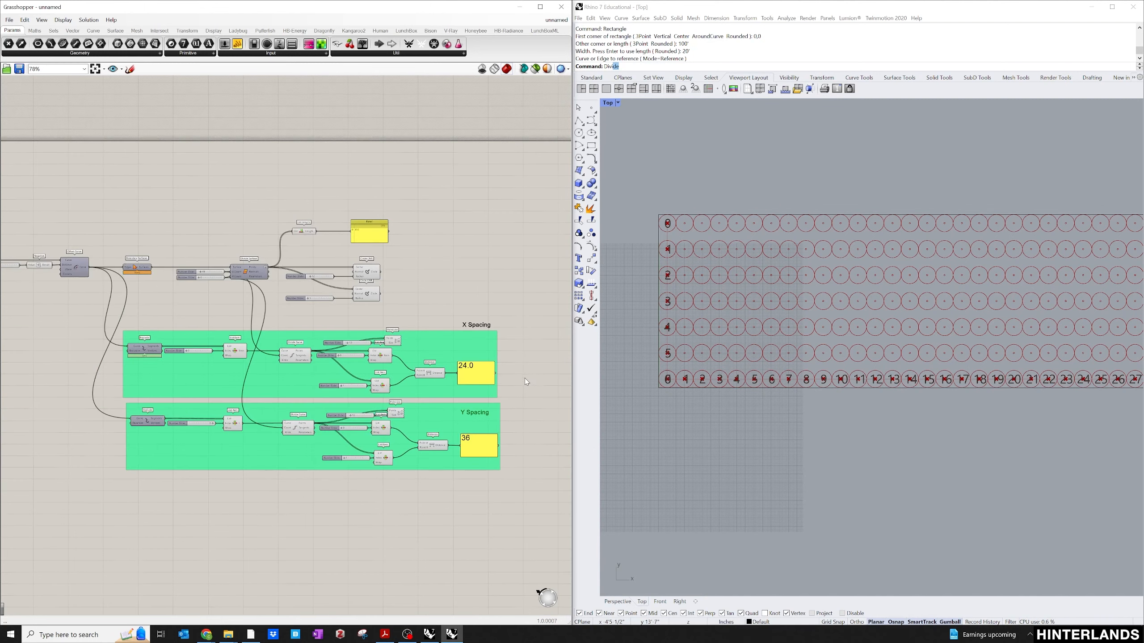
click(263, 458)
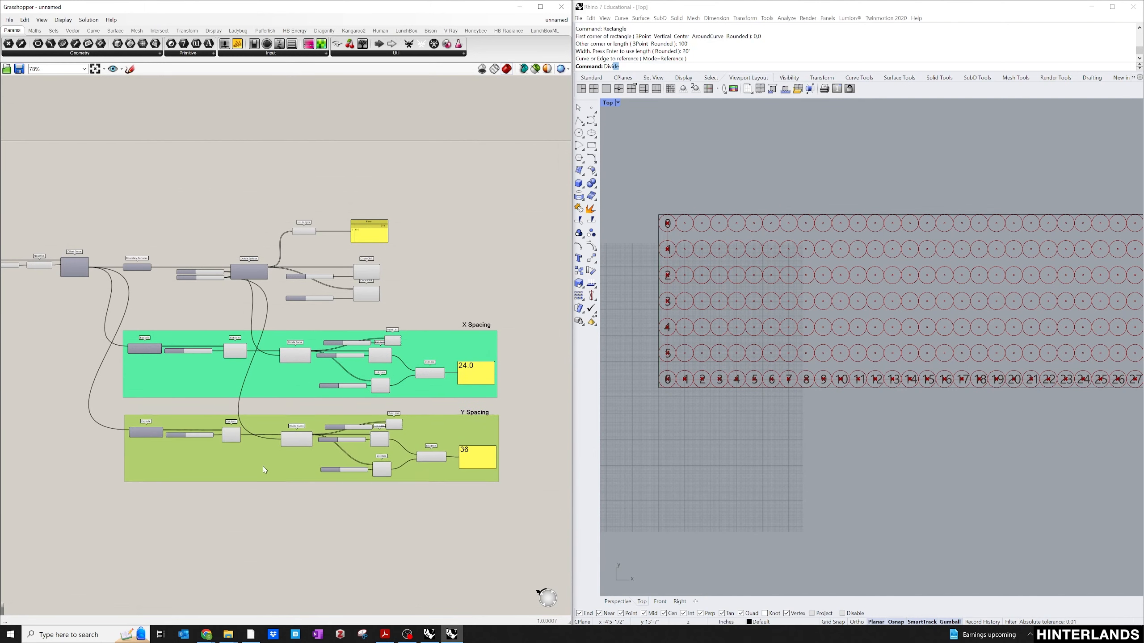
scroll(512, 413, up, 1)
click(512, 413)
Step: Fine-tune the positions of the Y Spacing and X Spacing labels so they sit evenly above their groups
scroll(512, 412, up, 3)
drag(452, 422, 459, 418)
drag(461, 252, 466, 252)
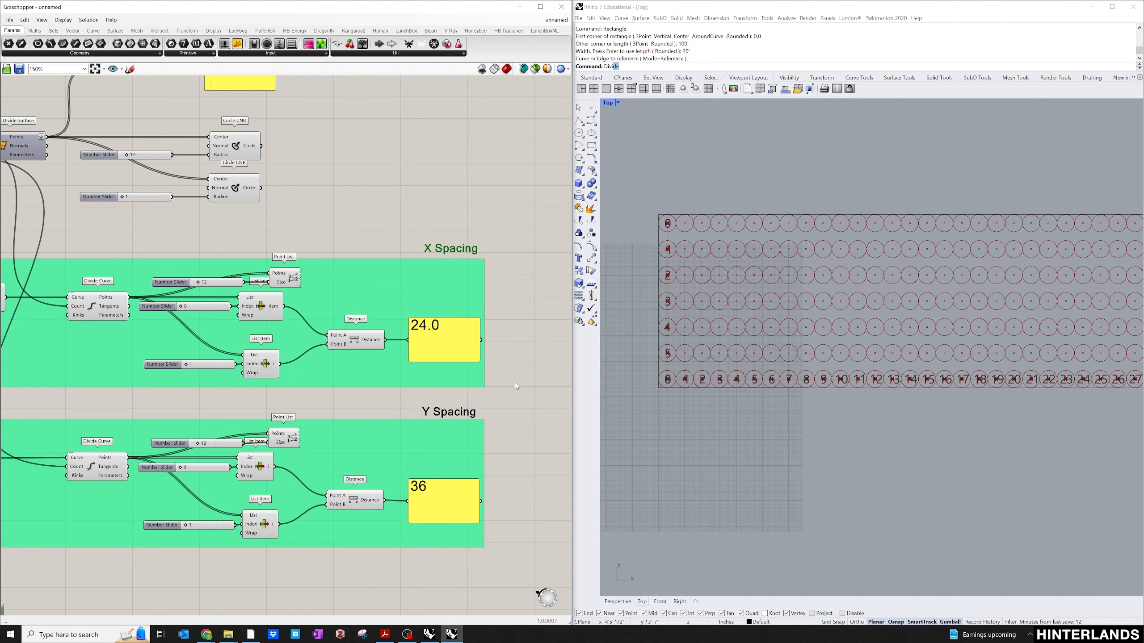
click(516, 385)
scroll(516, 386, down, 3)
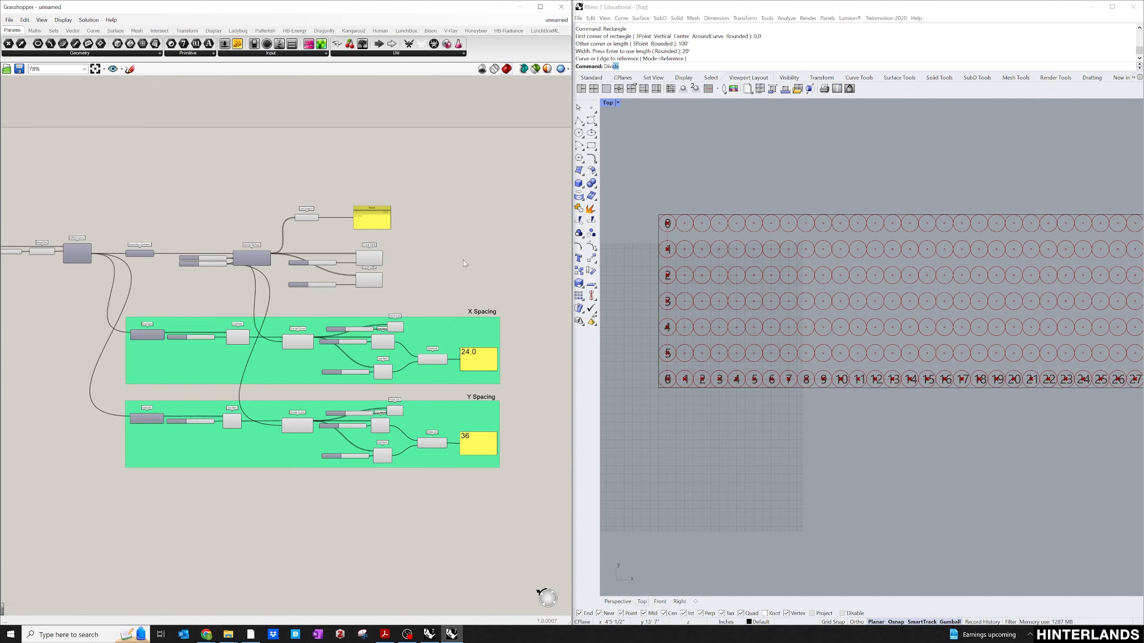
Step: With the whole planting bed in view, set the Divide Surface U Count slider to 31 and the V Count slider to 26
scroll(841, 340, down, 5)
scroll(990, 271, up, 3)
right_drag(1022, 253, 1003, 244)
click(368, 218)
scroll(368, 221, up, 1)
scroll(362, 222, up, 2)
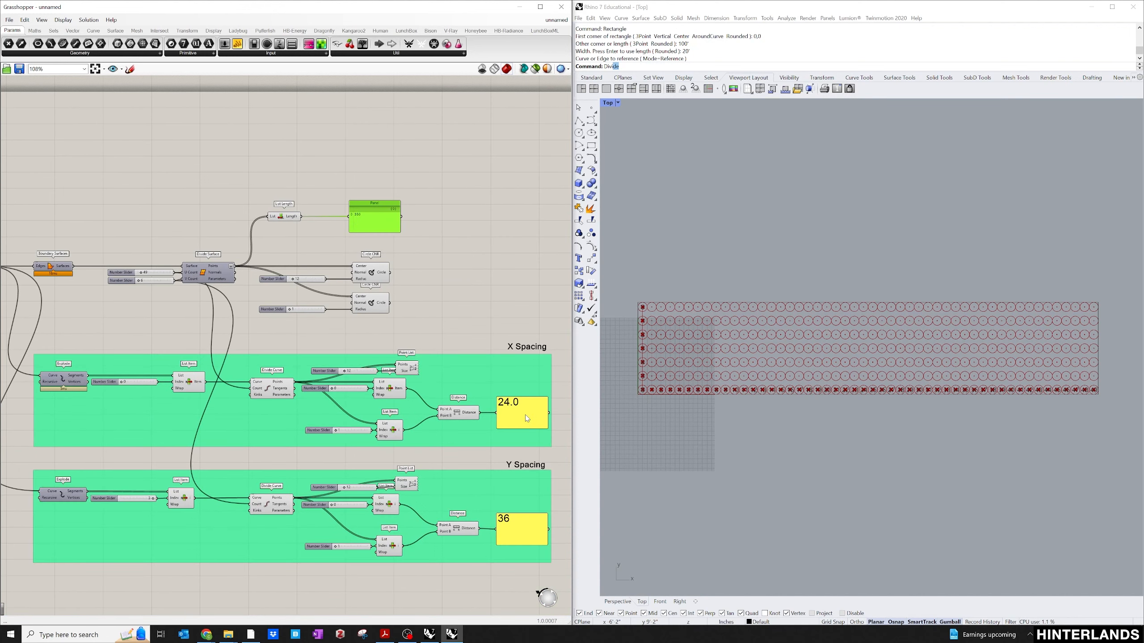
drag(140, 273, 140, 273)
drag(138, 281, 140, 281)
scroll(225, 270, up, 3)
scroll(162, 315, down, 2)
right_drag(163, 315, 122, 263)
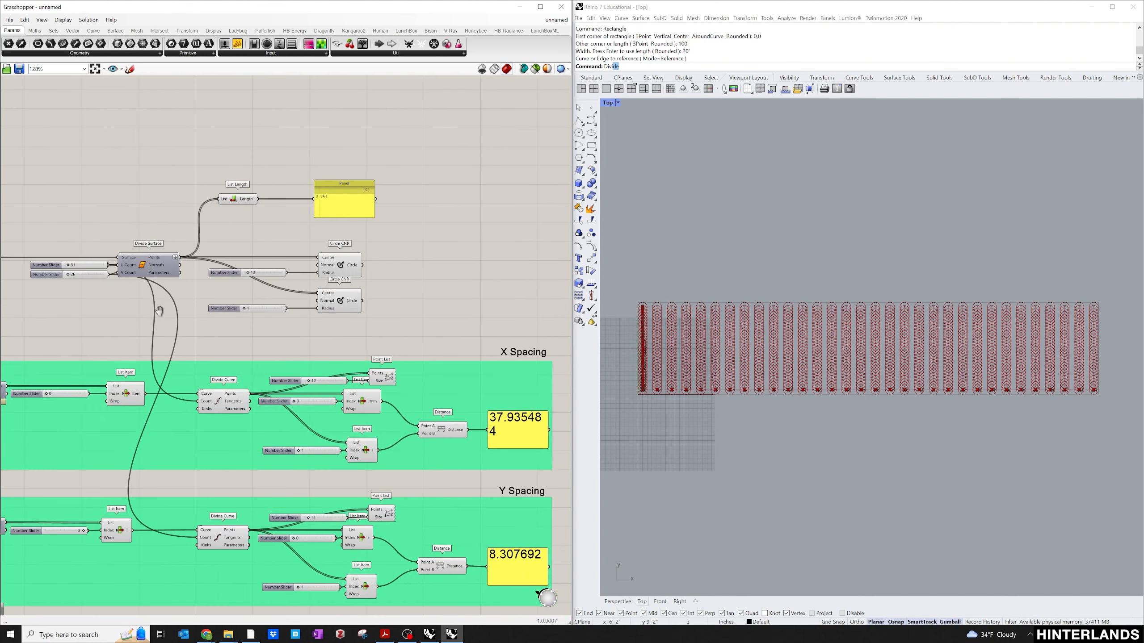
Step: Lower the Divide Surface U Count slider, and set the Circle CNR radius sliders to 13 for the first and 0 for the second
scroll(63, 262, up, 1)
drag(63, 263, 64, 265)
drag(270, 312, 269, 312)
scroll(269, 311, up, 2)
drag(278, 255, 280, 257)
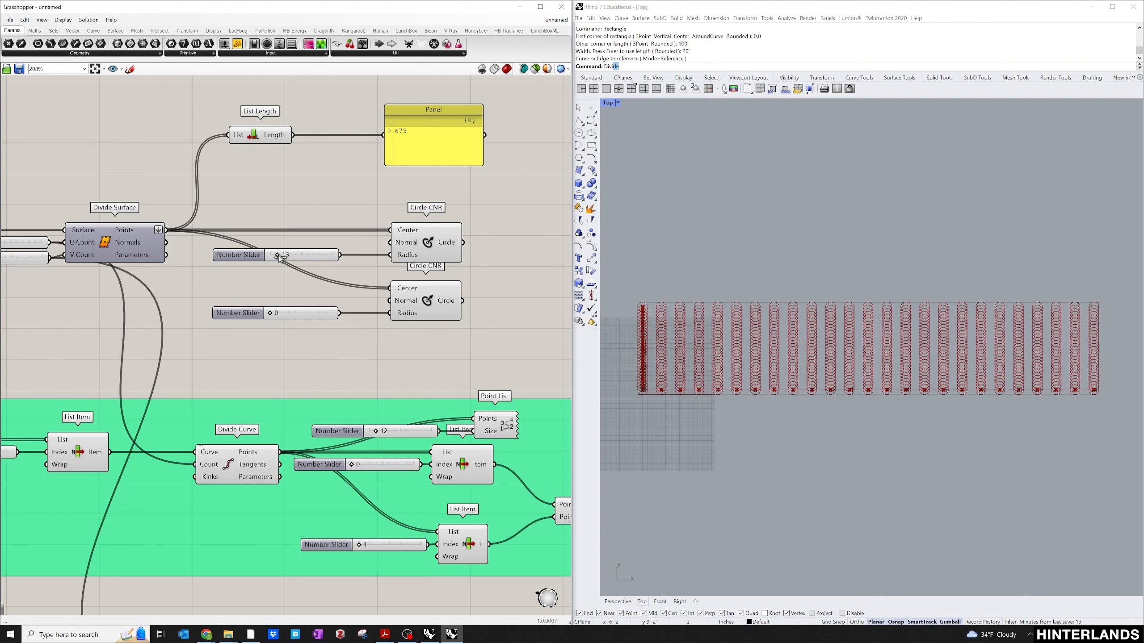
scroll(394, 306, down, 8)
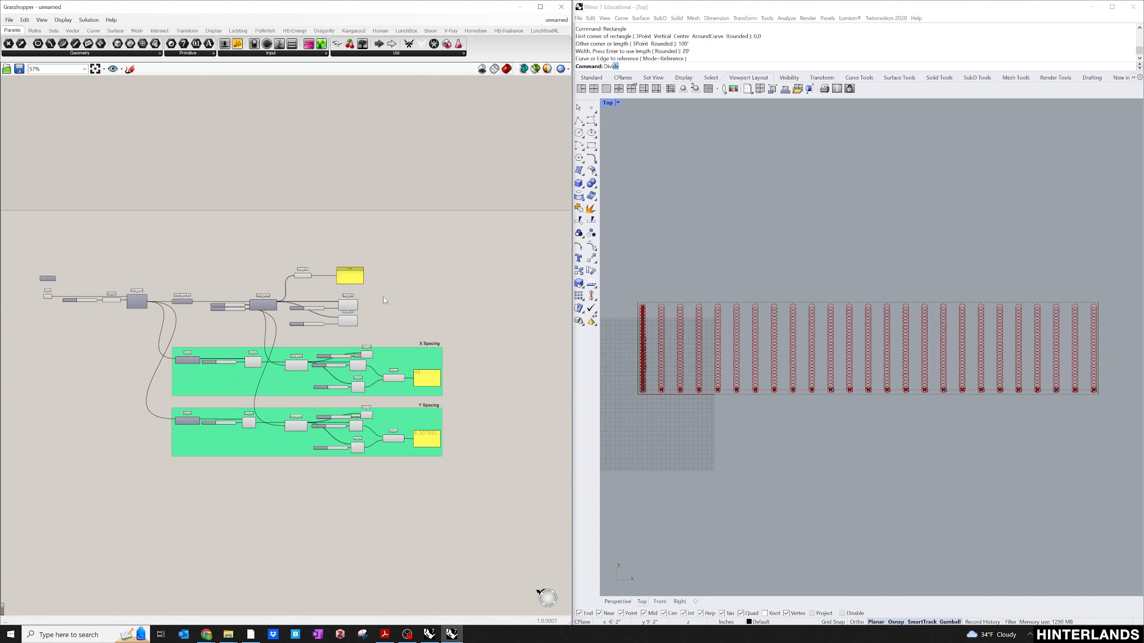